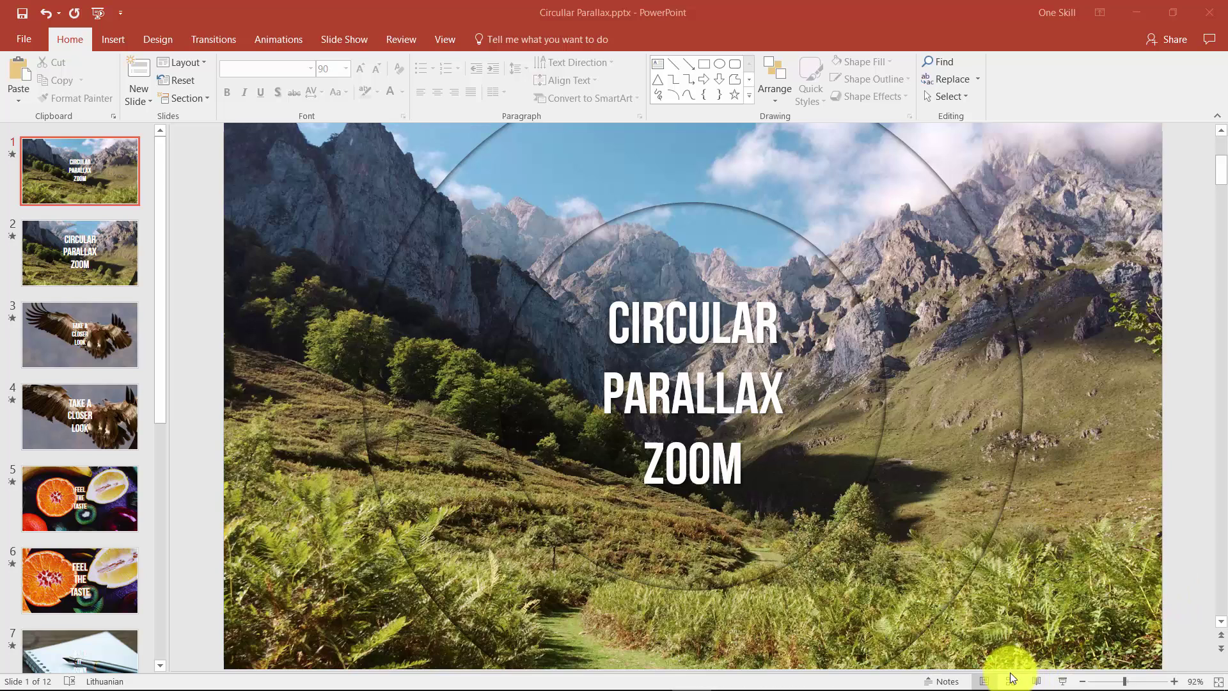
# Play the finished presentation as a slide show to preview the circular parallax effect.
pyautogui.click(1182, 474)
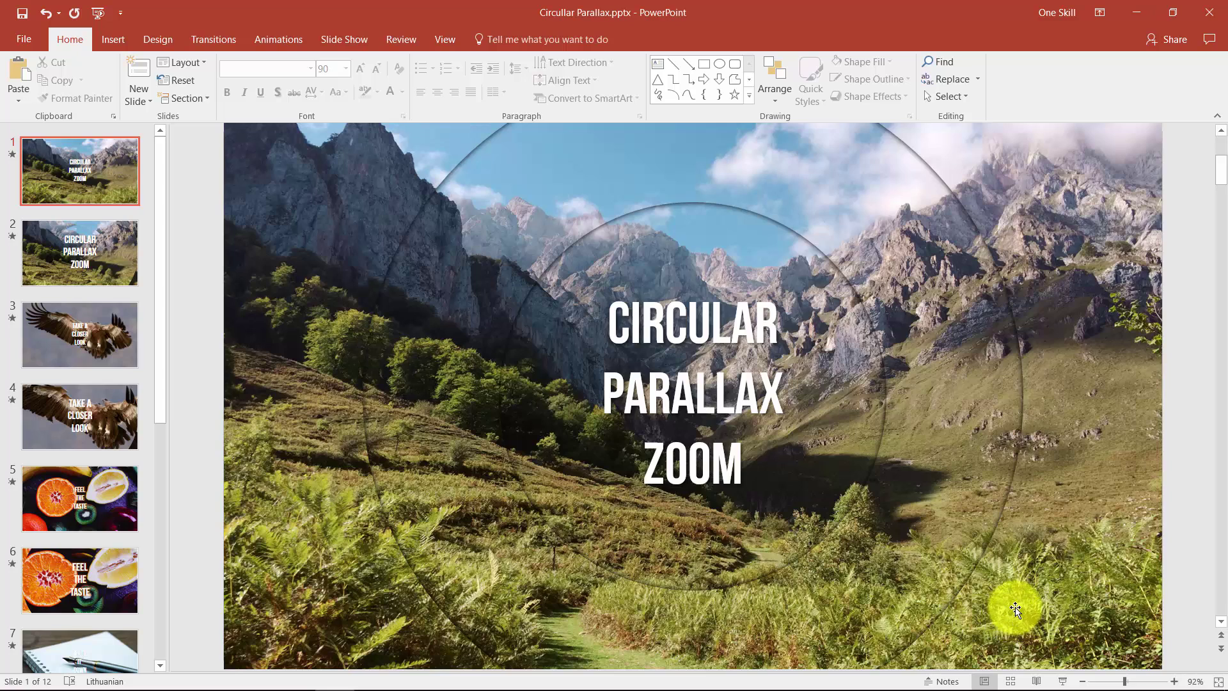
pyautogui.click(1062, 681)
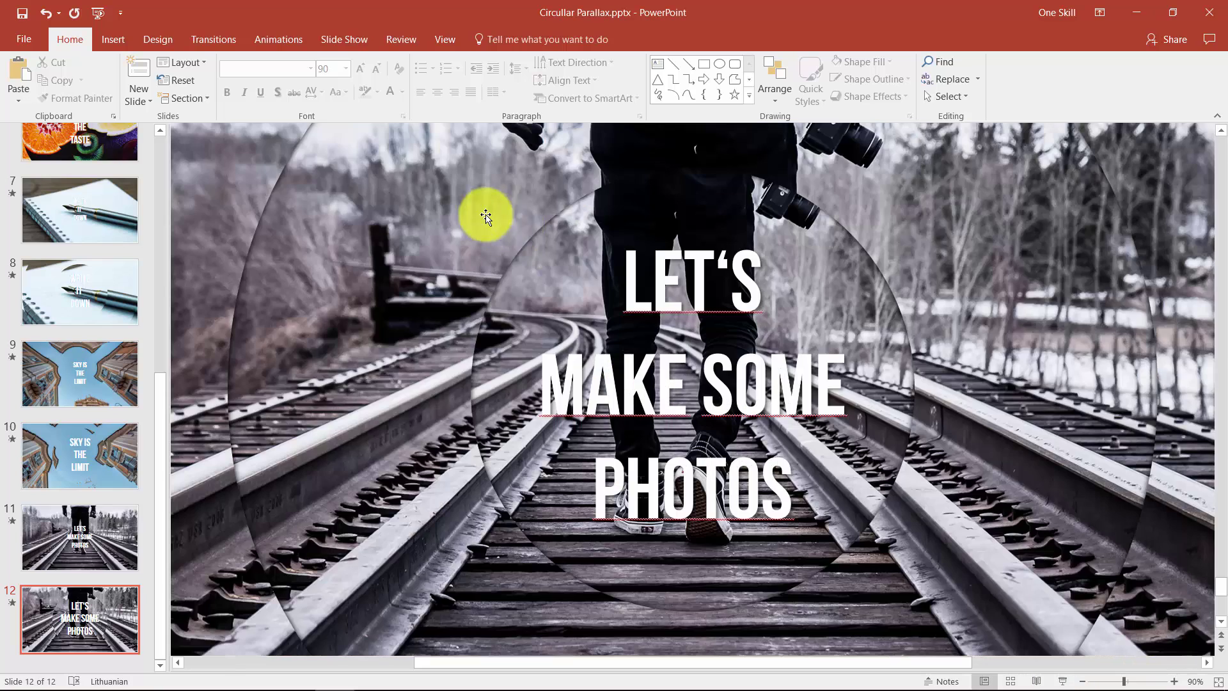
# Check slide 12's Morph transition, then go back to the Circular Parallax Zoom title slide.
pyautogui.click(212, 41)
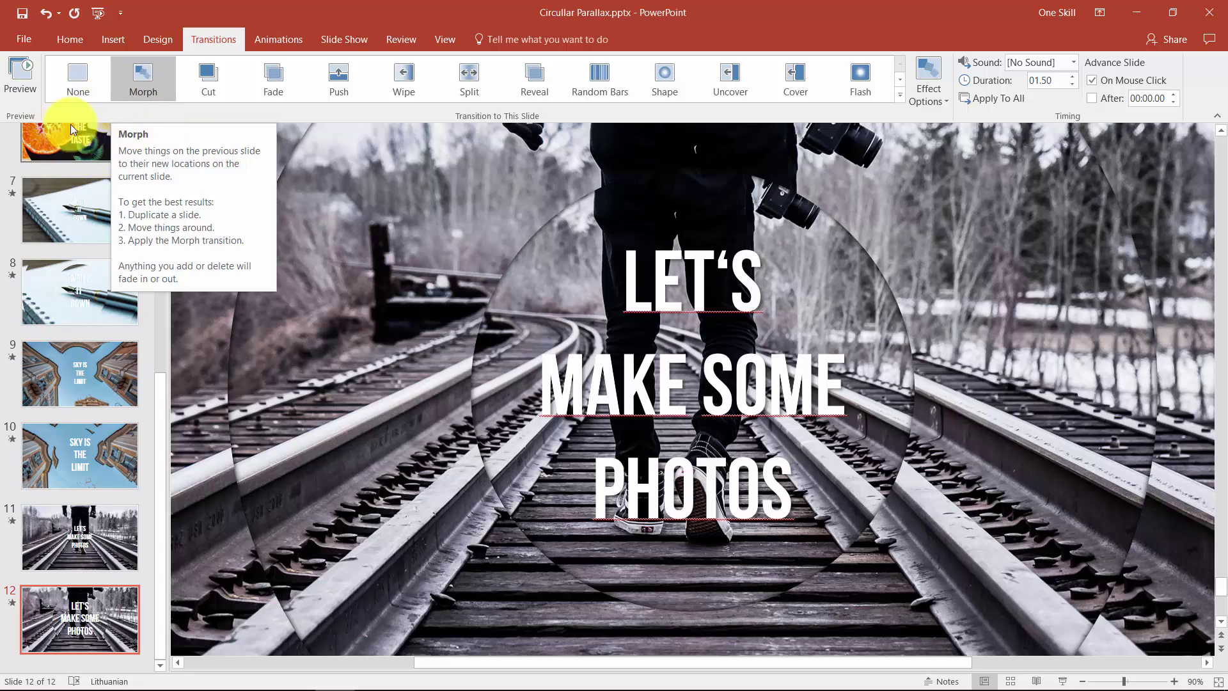
pyautogui.moveTo(158, 381); pyautogui.dragTo(166, 99)
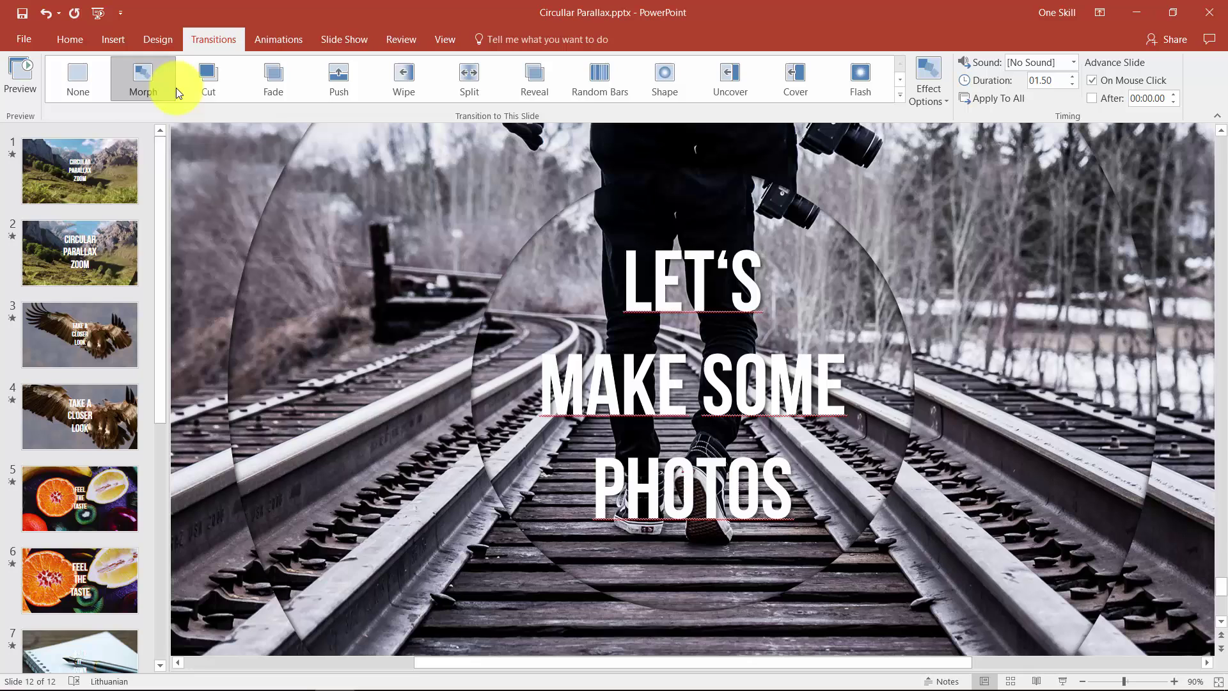
pyautogui.click(64, 42)
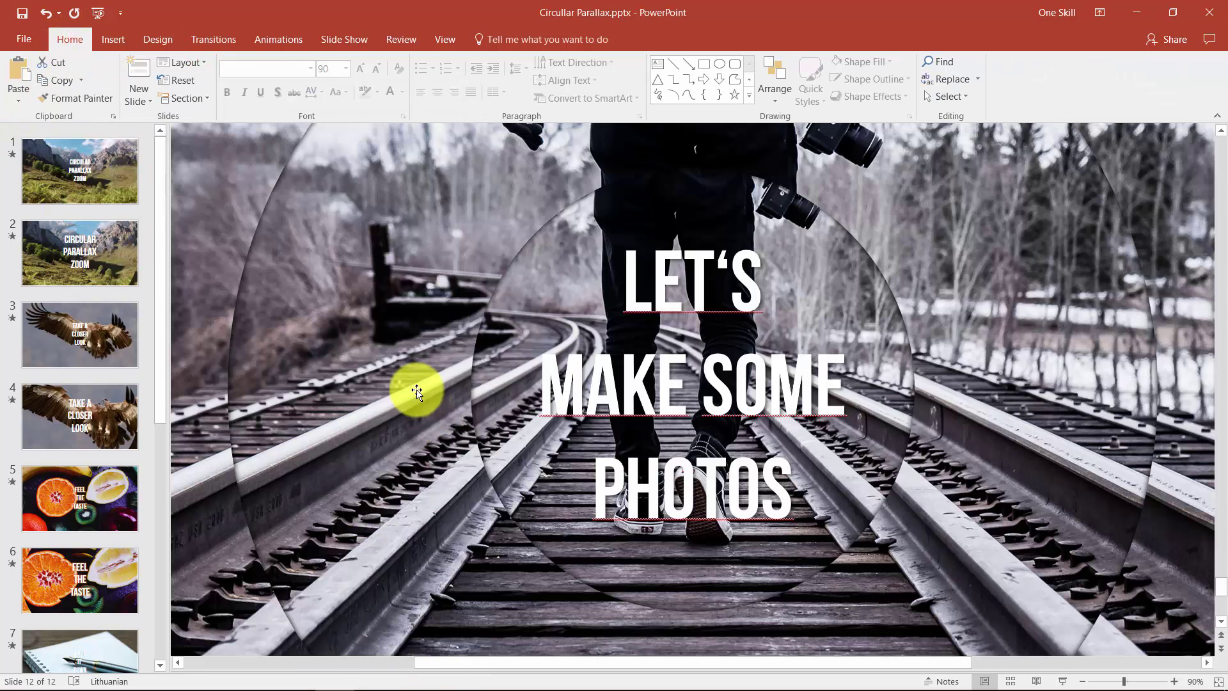
pyautogui.click(104, 174)
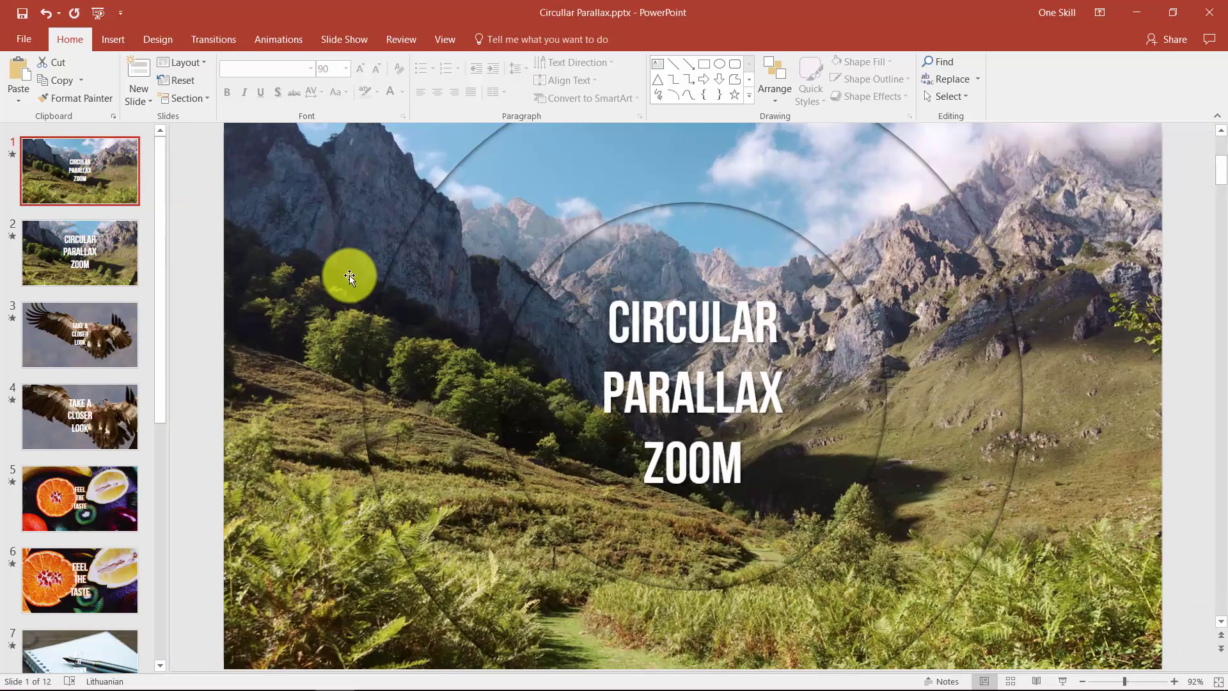
# Switch to Chrome and open the Parallax Effect tutorial video page on YouTube.
pyautogui.press('super+Tab')
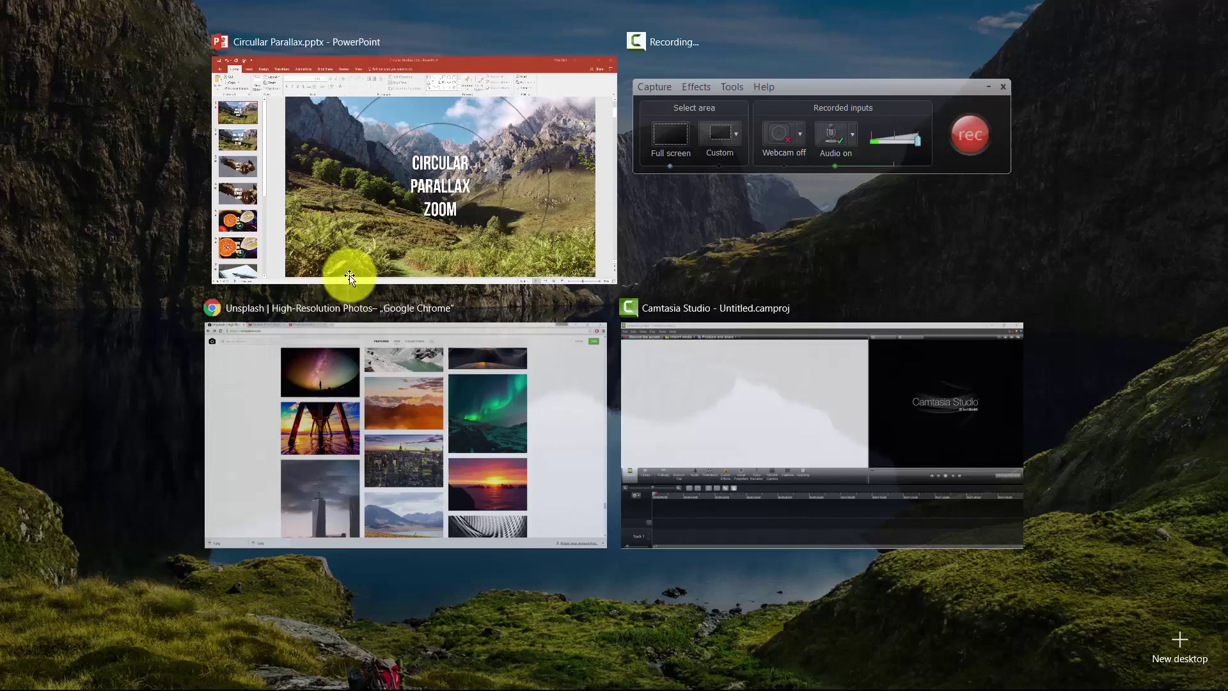
pyautogui.click(413, 440)
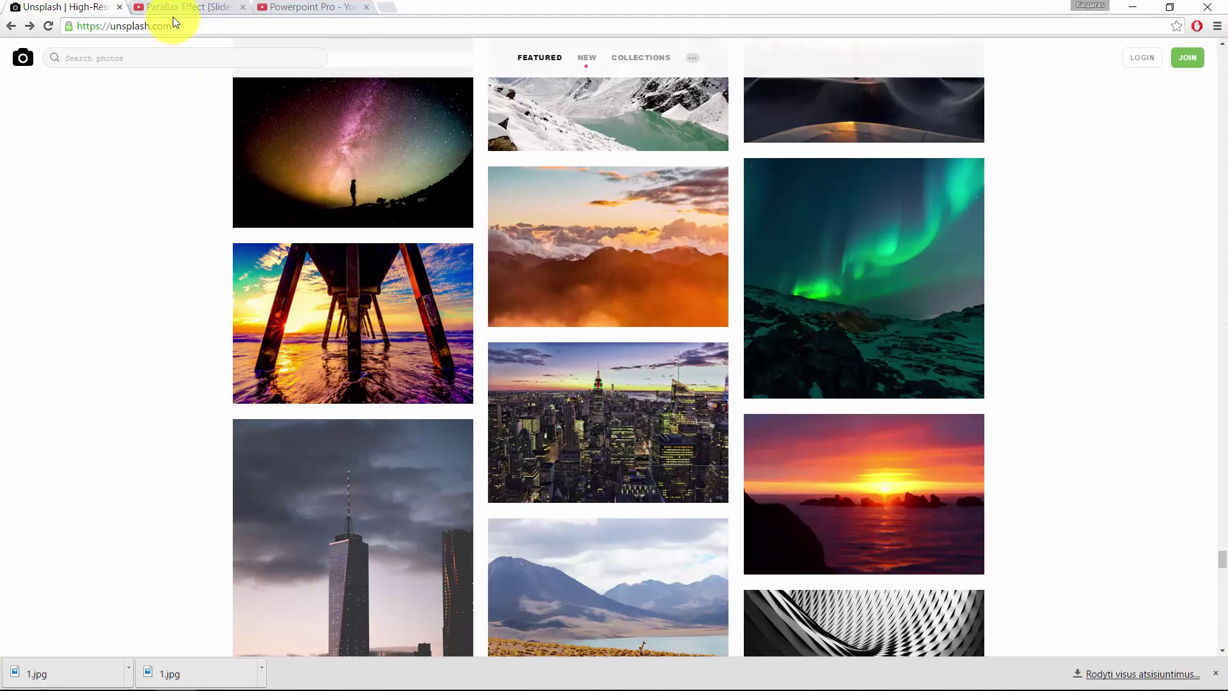
pyautogui.click(287, 10)
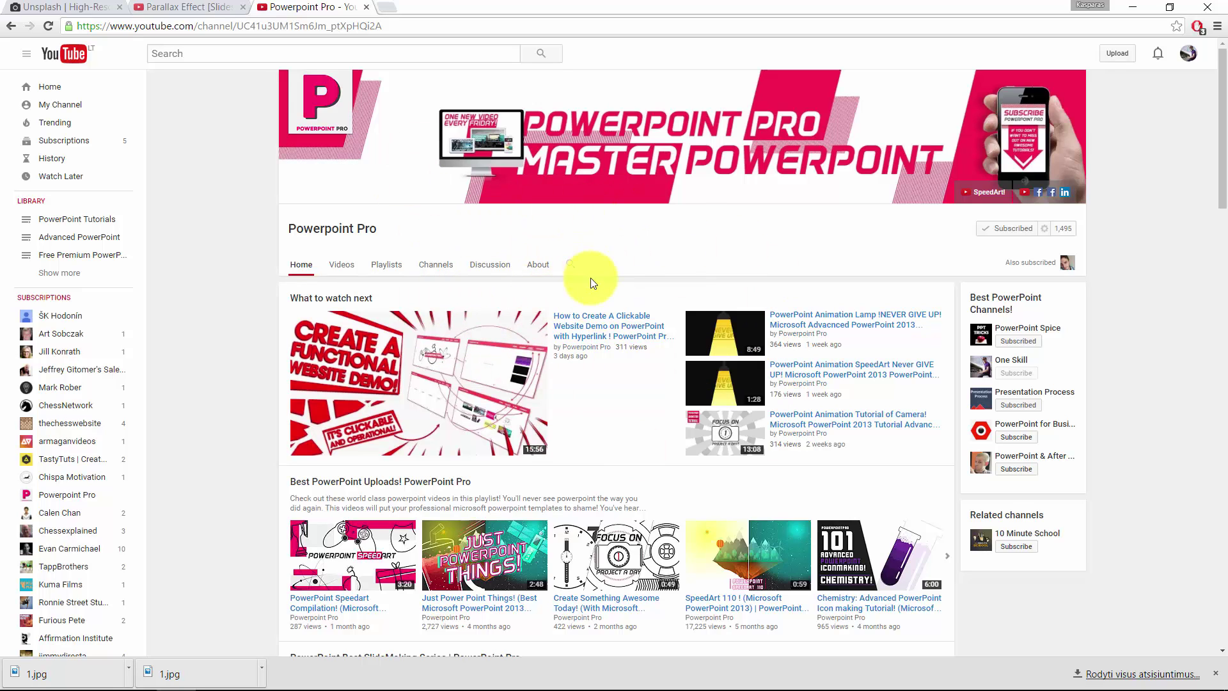
pyautogui.click(186, 8)
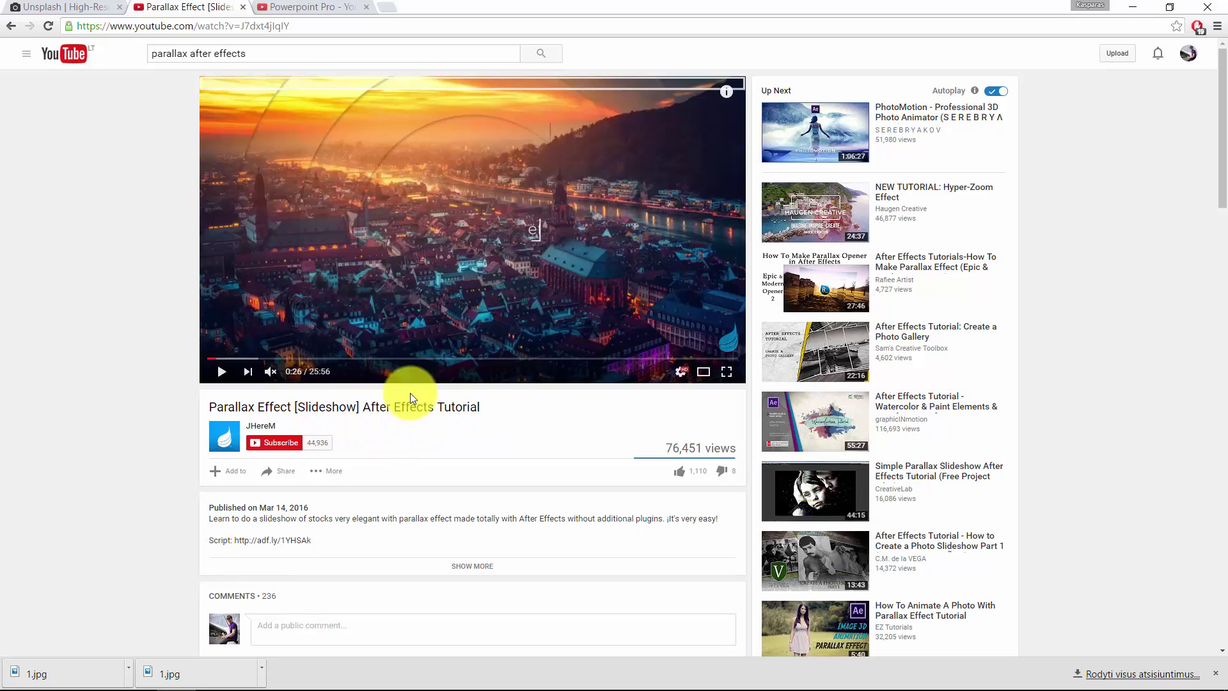
# Play the tutorial up to 0:39, pause it, and return to PowerPoint.
pyautogui.click(222, 378)
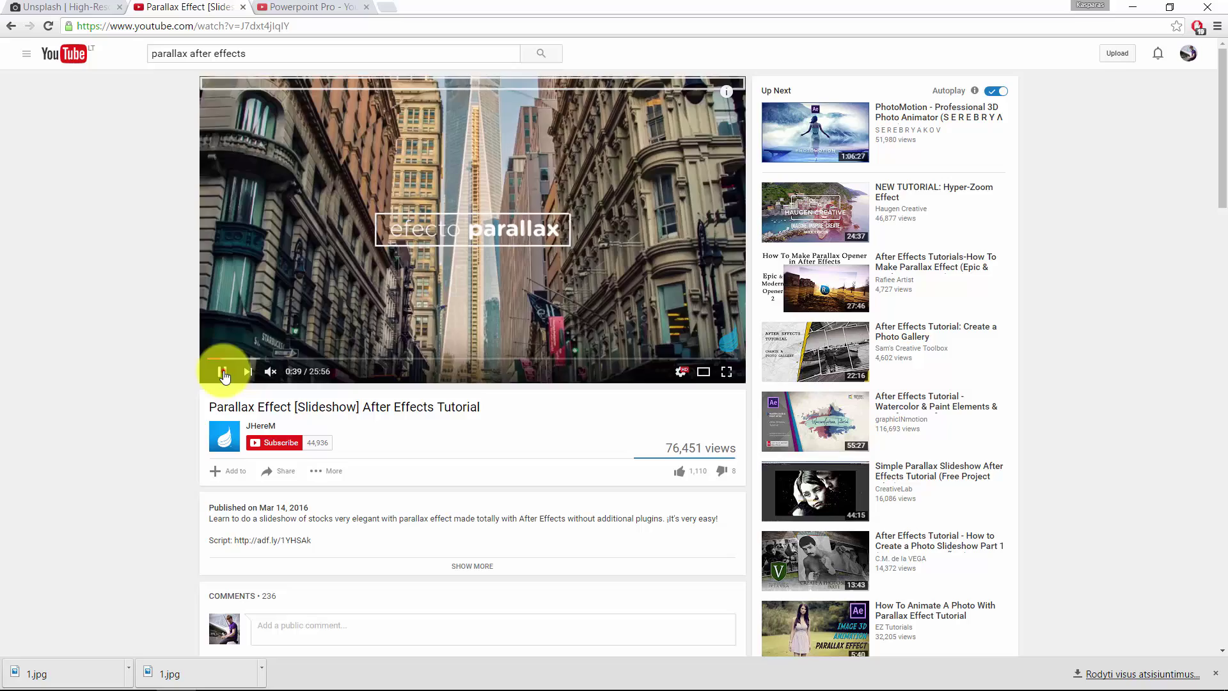
pyautogui.click(222, 372)
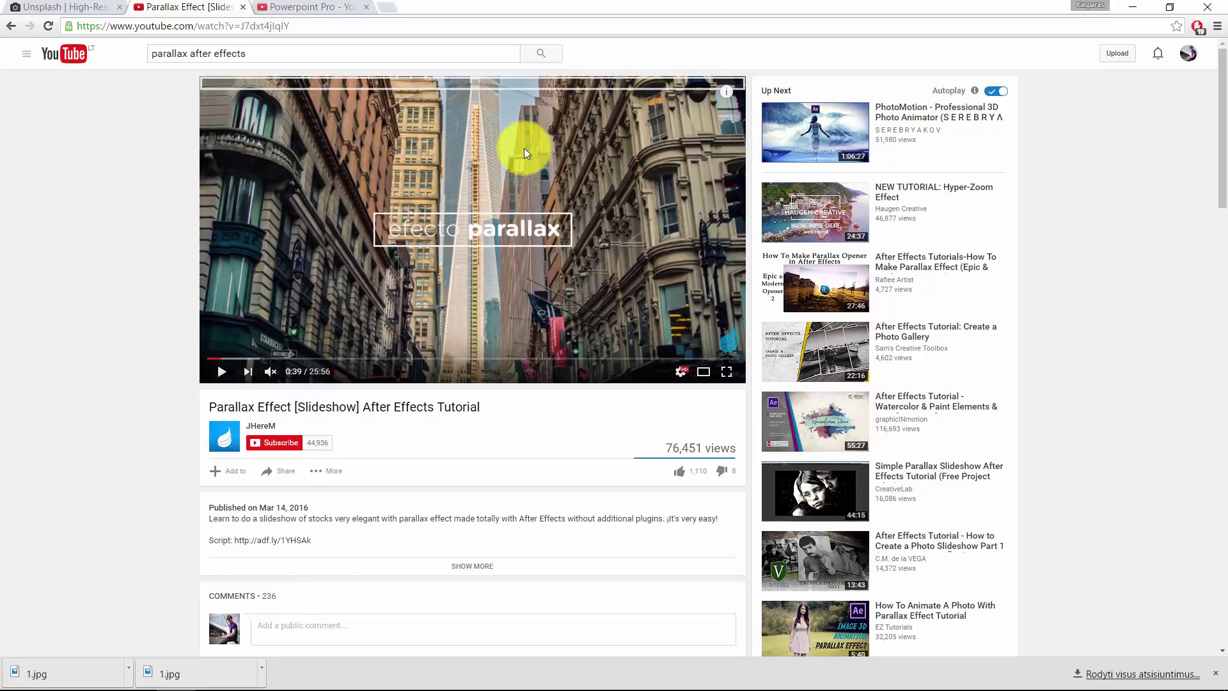
pyautogui.press('super+Tab')
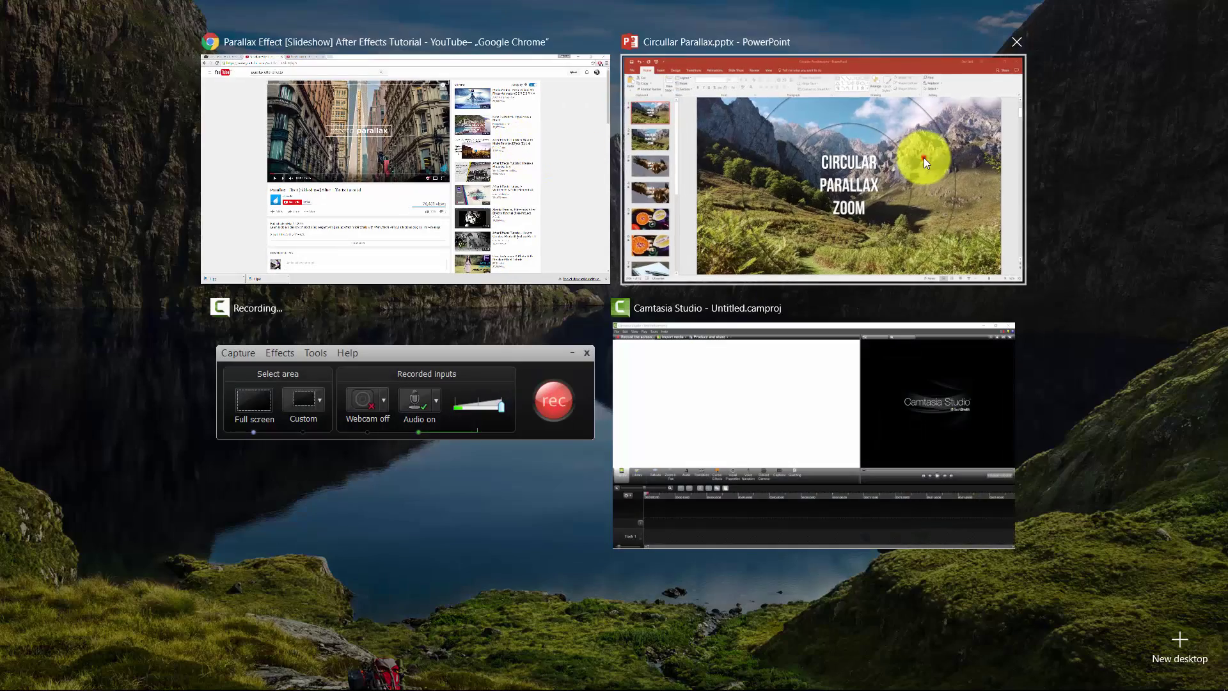
pyautogui.click(923, 157)
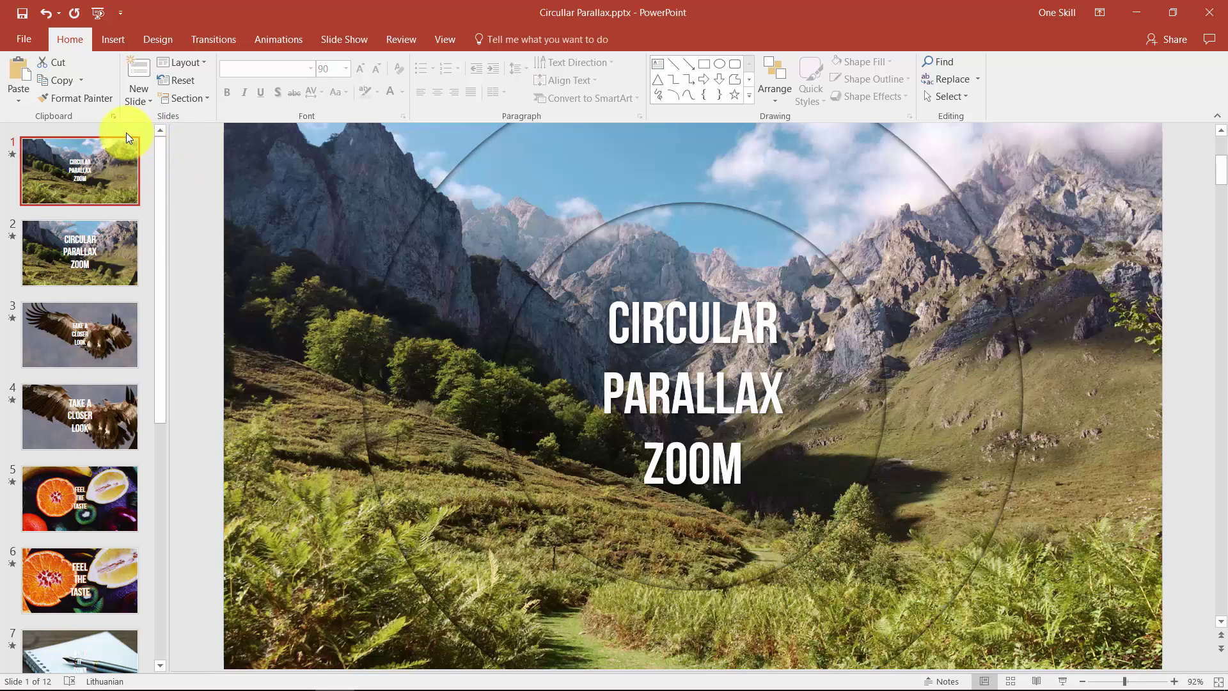
# Insert a new slide at the top of the presentation and give it the Blank layout.
pyautogui.rightClick(125, 132)
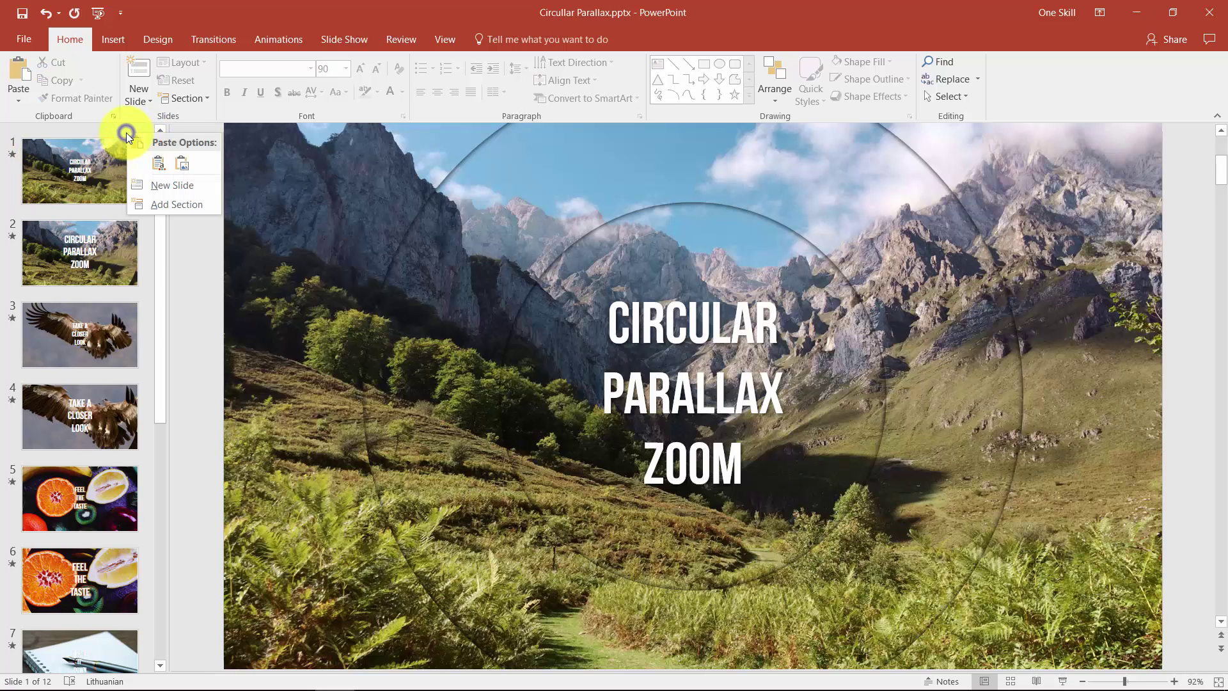
pyautogui.click(160, 186)
pyautogui.rightClick(99, 157)
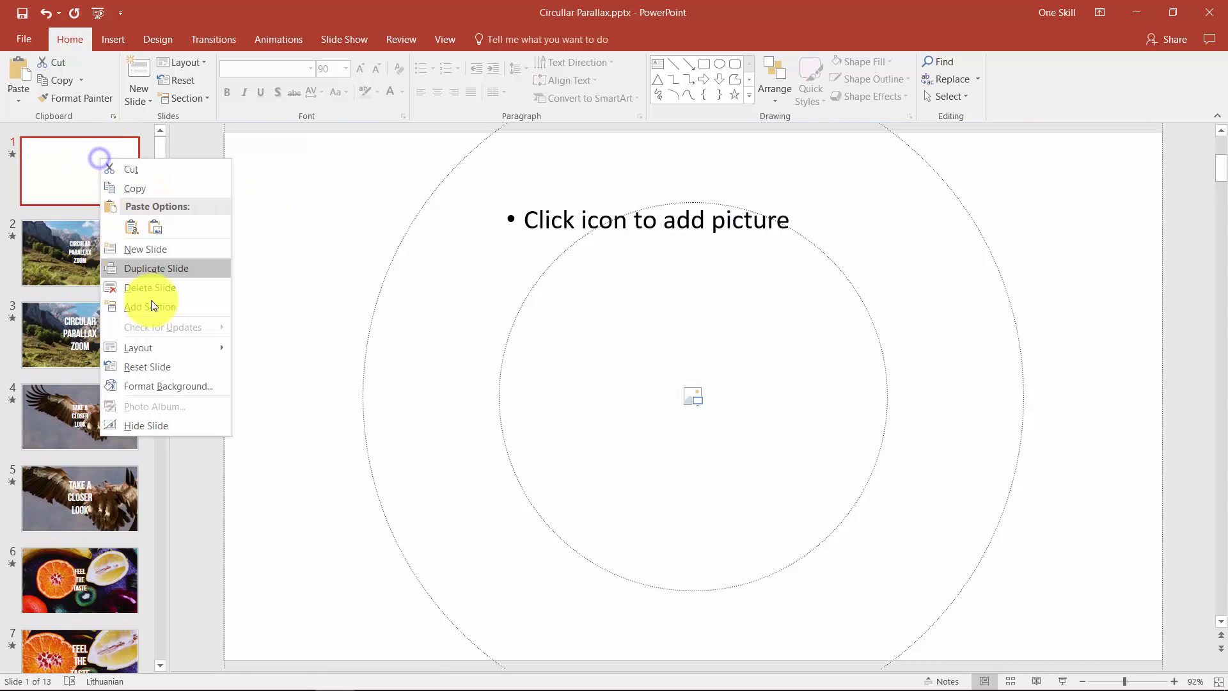
pyautogui.moveTo(181, 347)
pyautogui.click(258, 453)
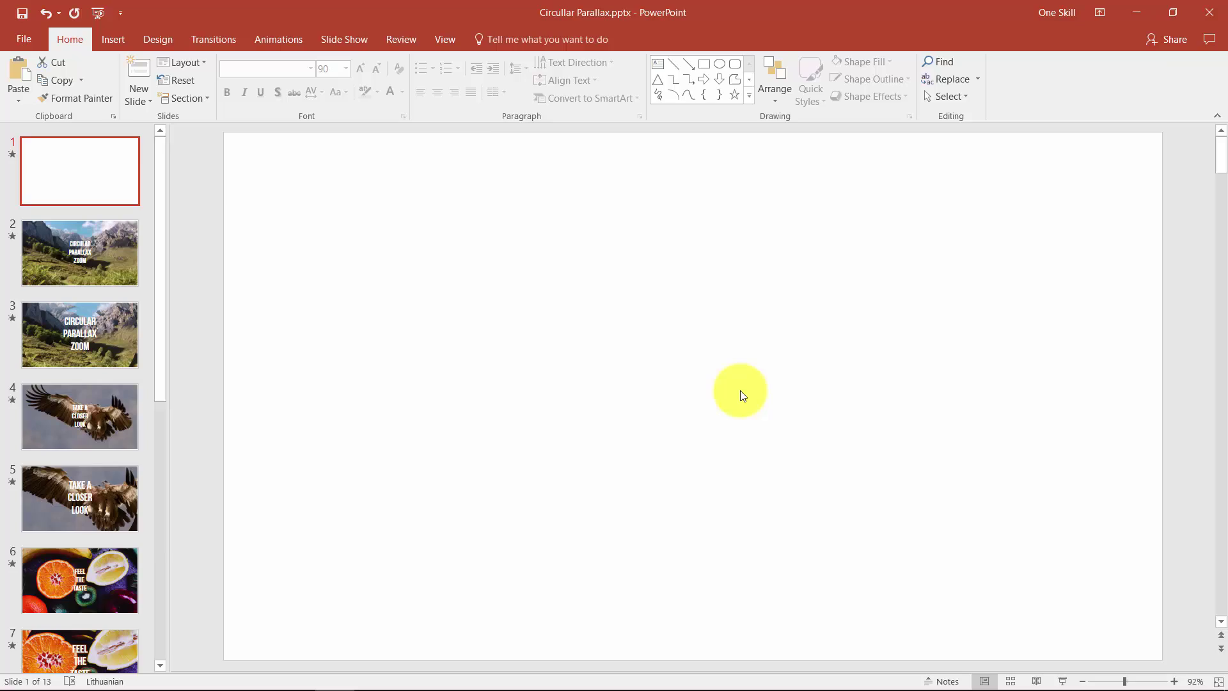
pyautogui.press('super+Tab')
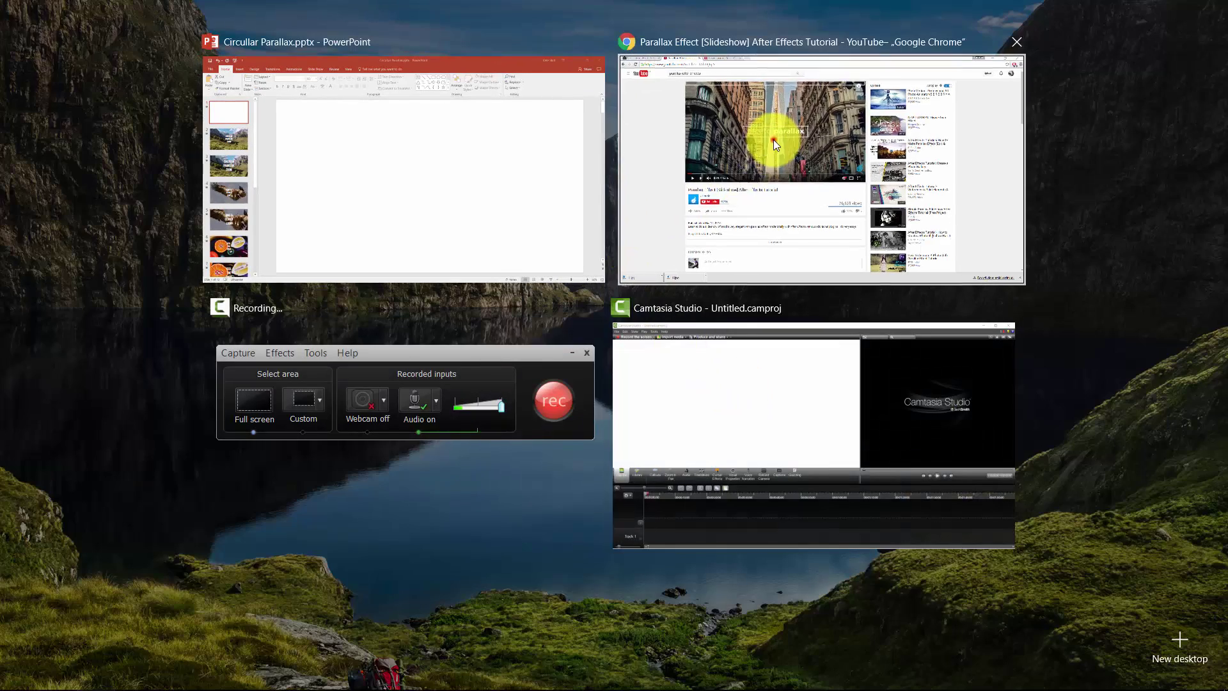
# Download the full-size sunset pier photo from Unsplash and save it as 1.jpg.
pyautogui.click(773, 140)
pyautogui.click(76, 8)
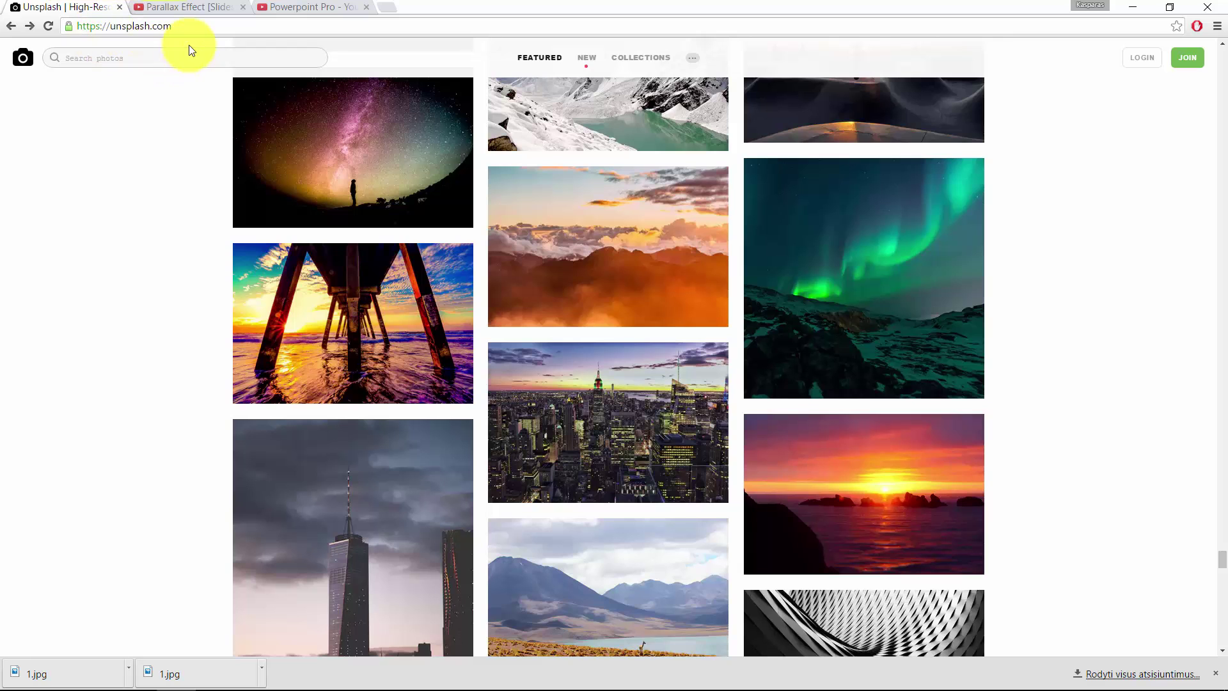
pyautogui.click(331, 297)
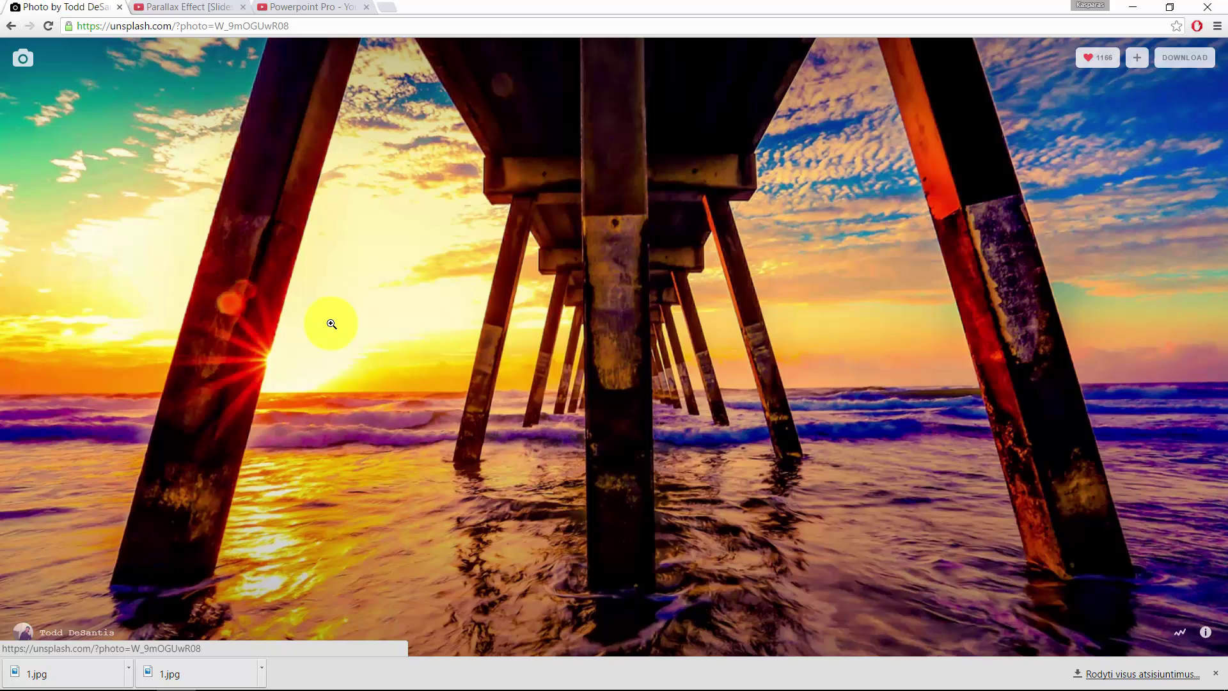
pyautogui.click(1184, 58)
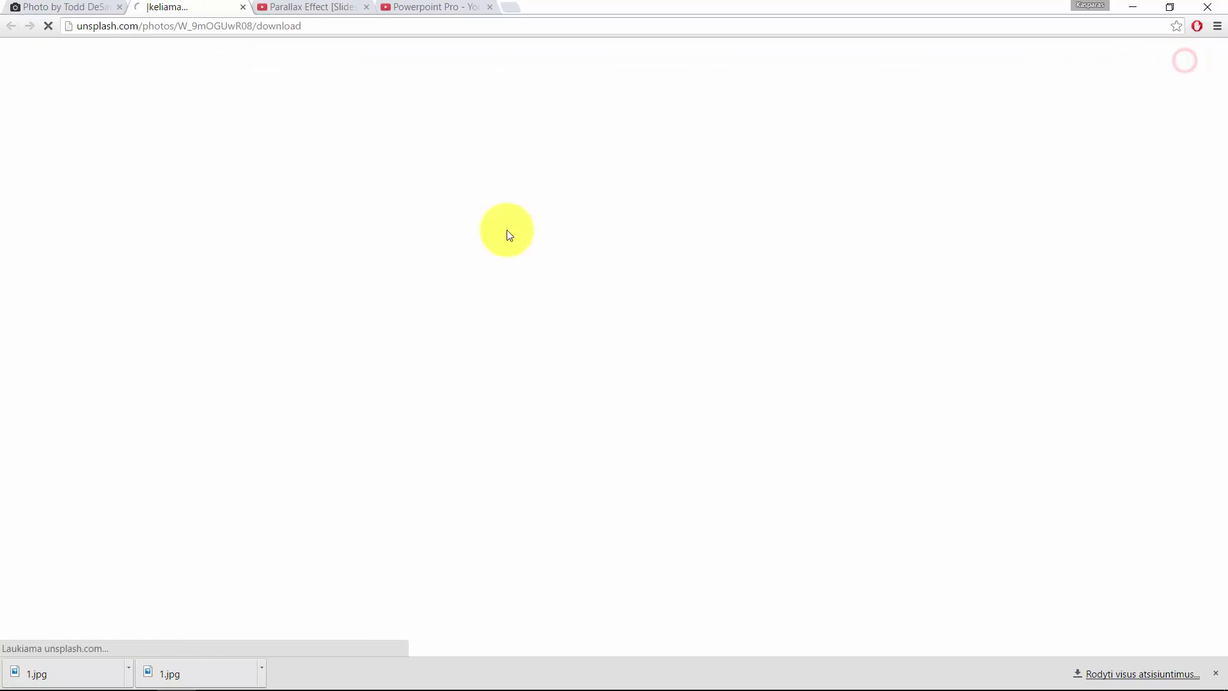
pyautogui.rightClick(414, 203)
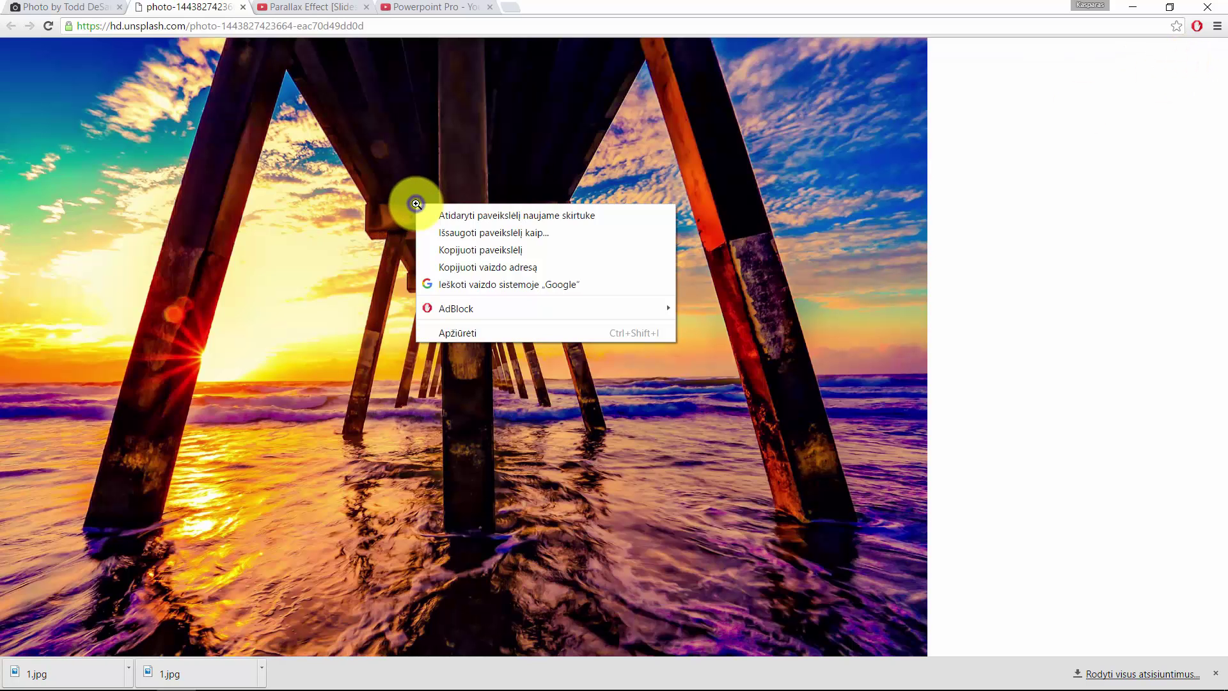
pyautogui.click(470, 236)
pyautogui.write('1.jpg')
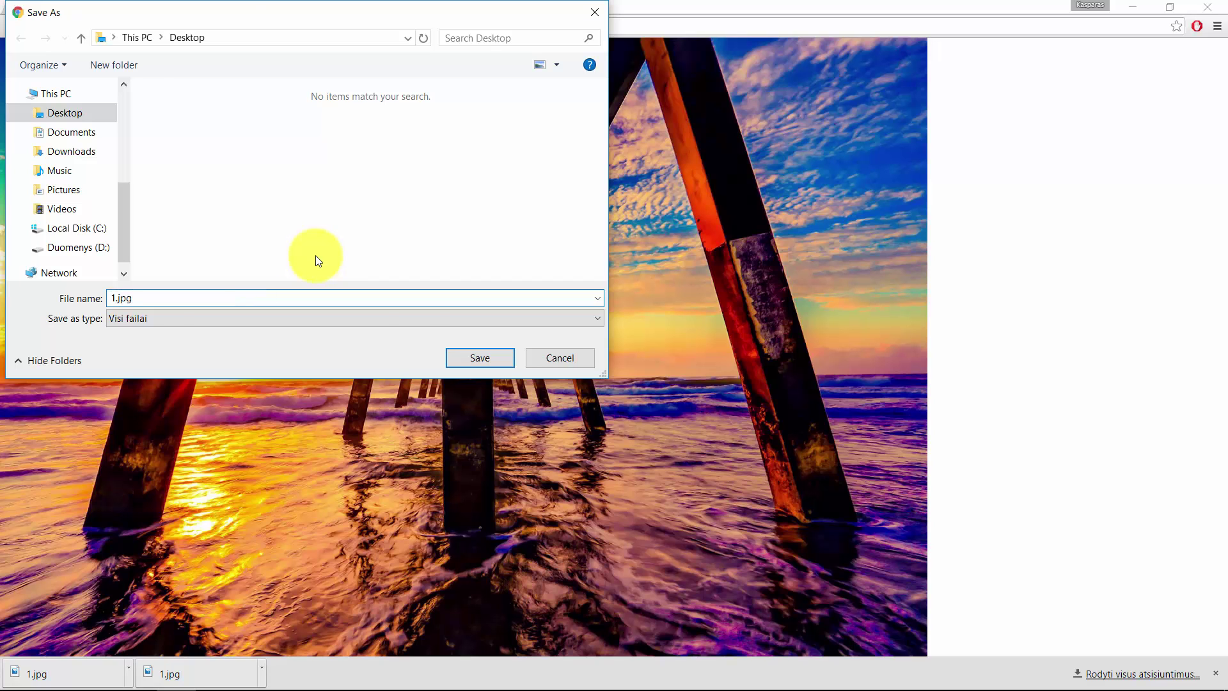
pyautogui.press('Return')
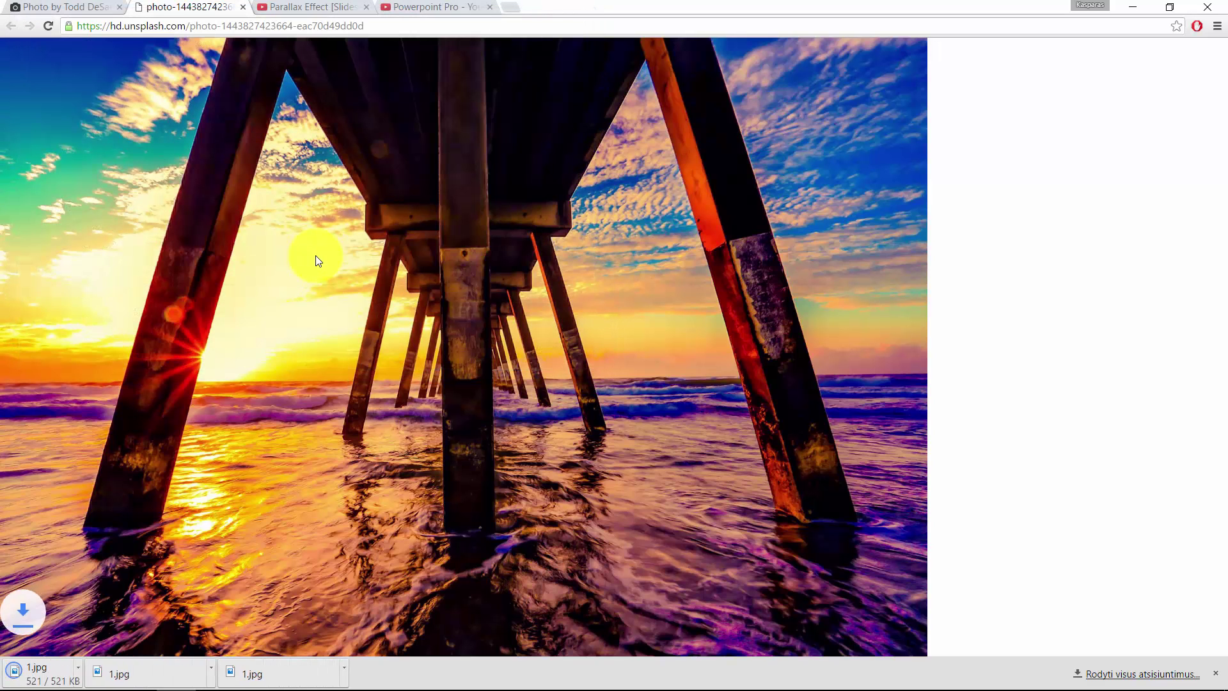
pyautogui.press('super+Tab')
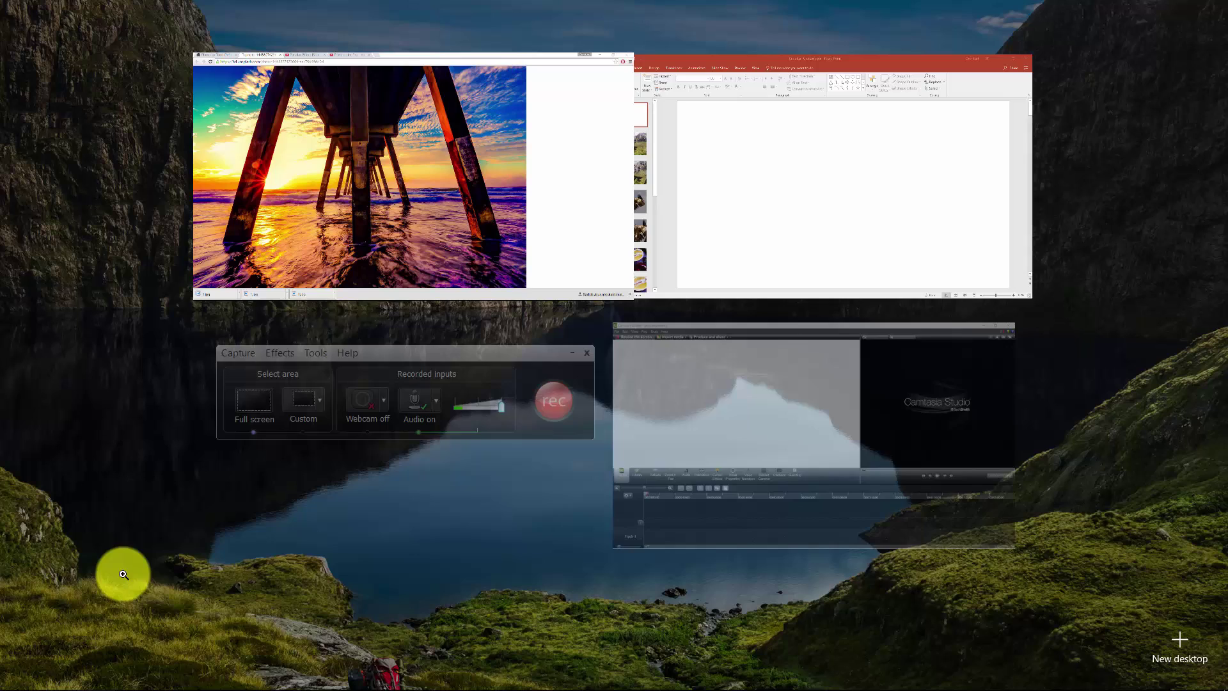
# Insert the Desktop picture 1.jpg onto the blank first slide.
pyautogui.click(822, 217)
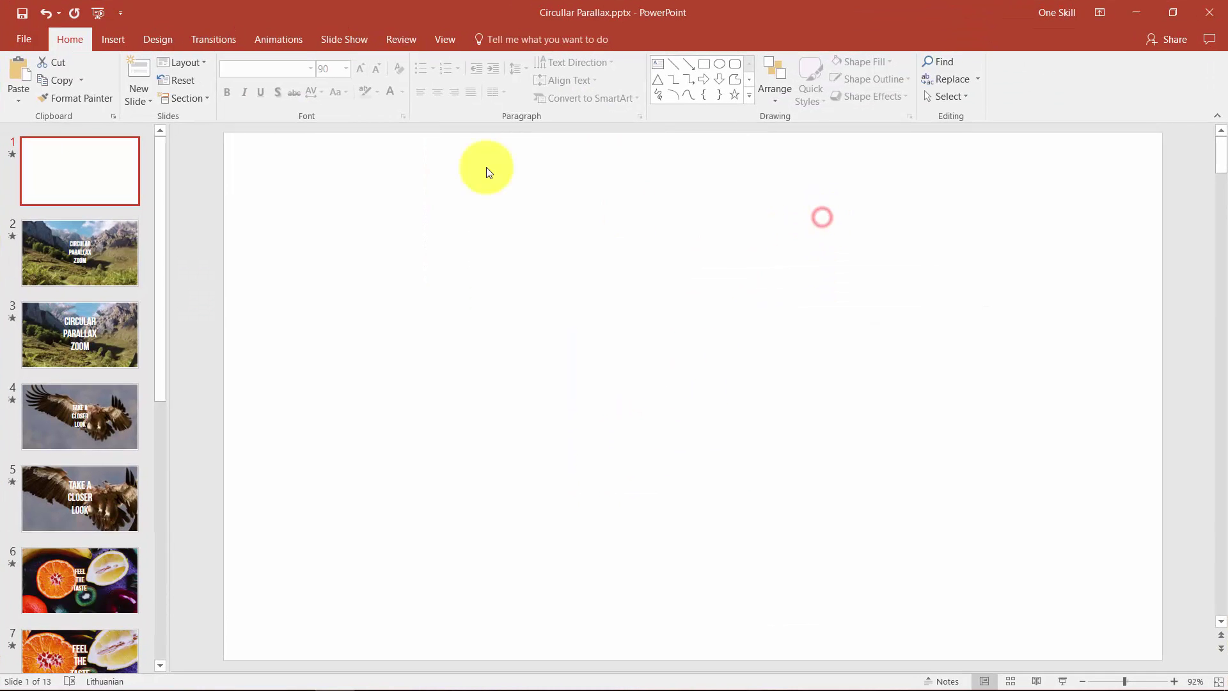
pyautogui.click(114, 39)
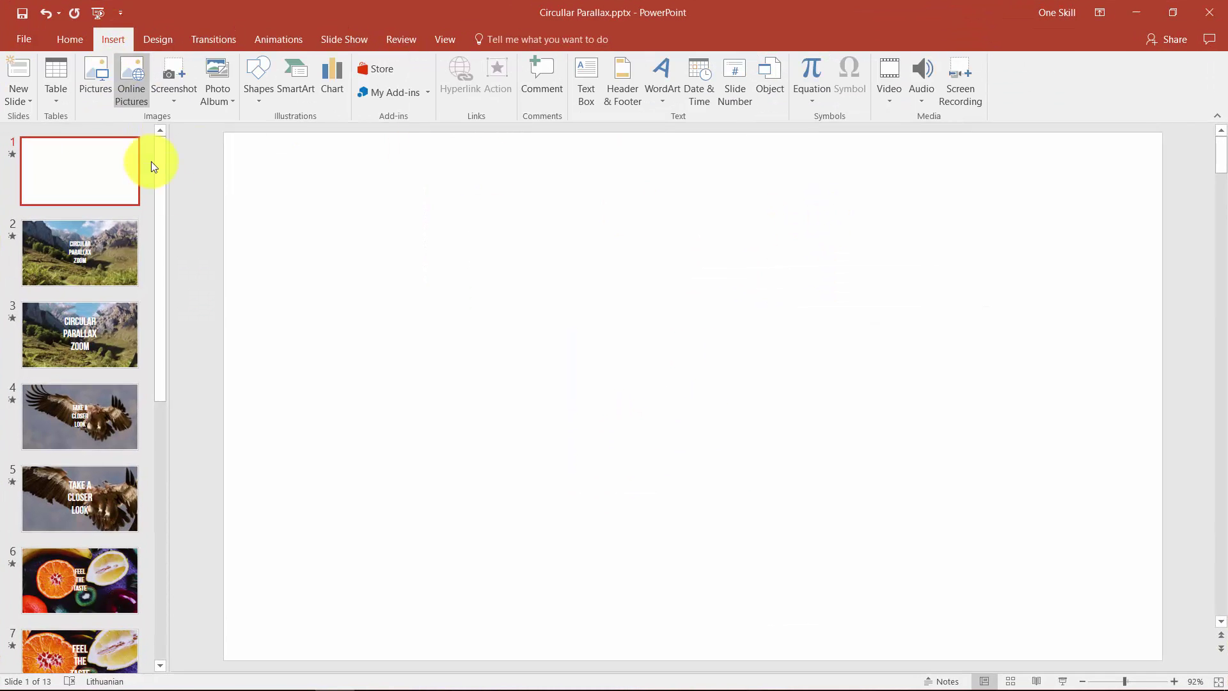
pyautogui.click(96, 75)
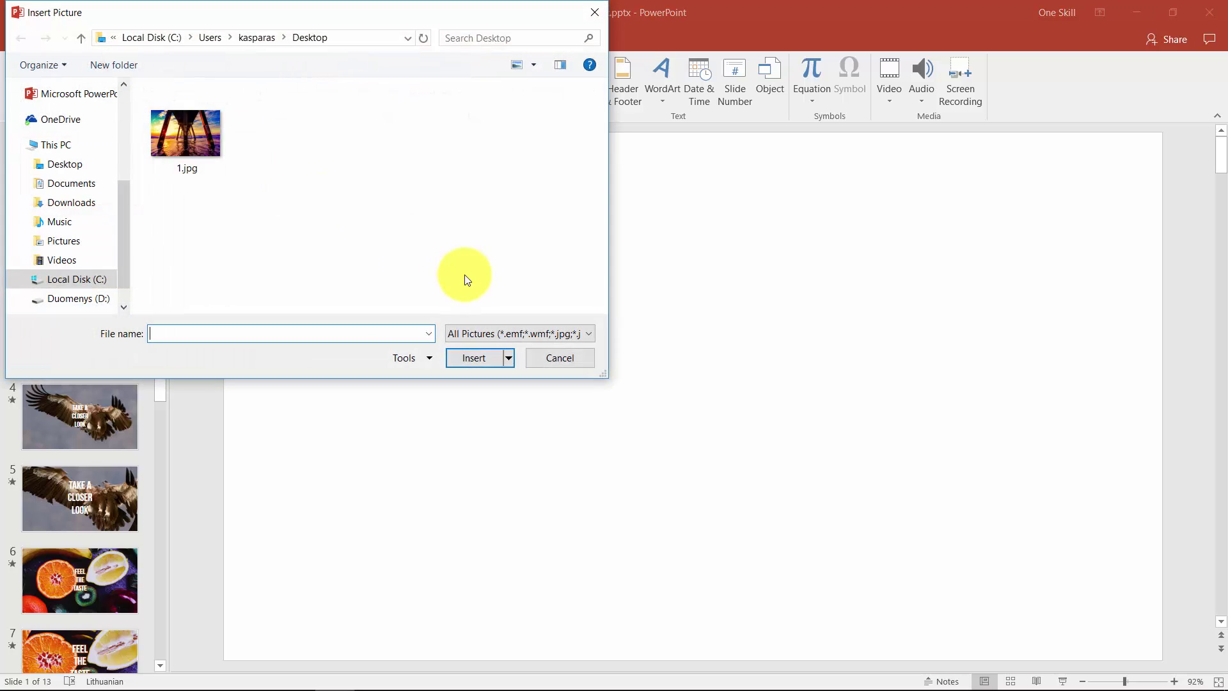
pyautogui.click(187, 131)
pyautogui.click(477, 358)
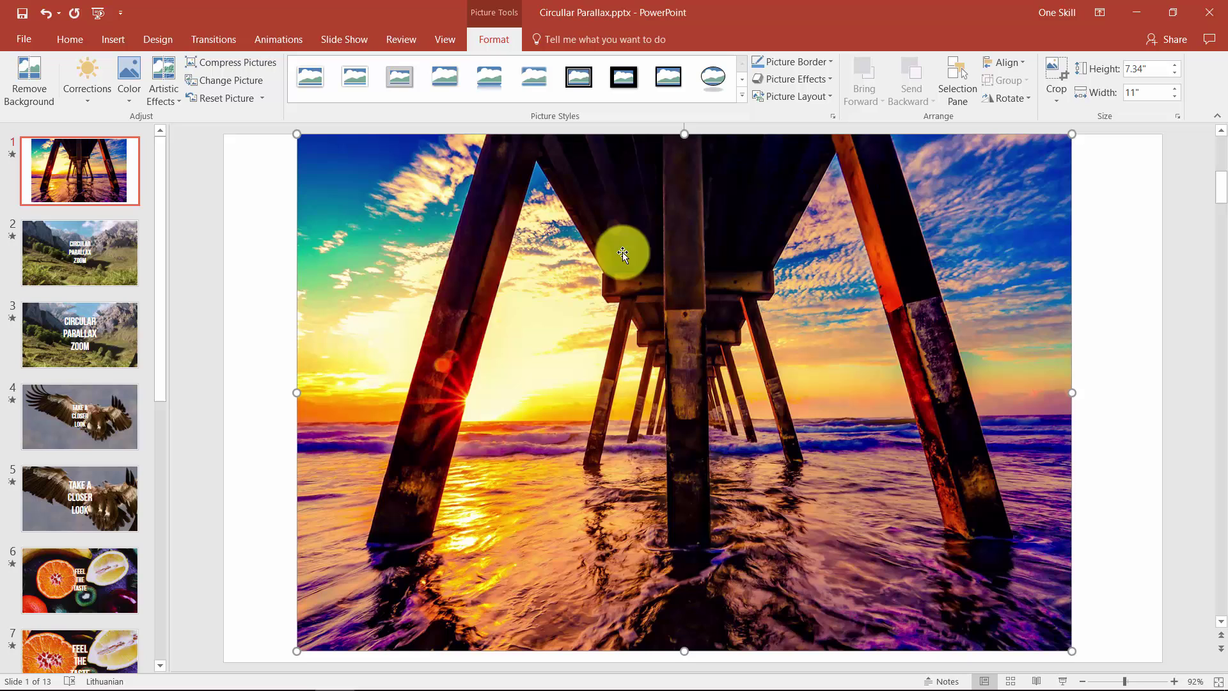
# Crop the pier photo to a 16:9 aspect ratio, shifting the image down within the frame.
pyautogui.click(1143, 247)
pyautogui.click(765, 278)
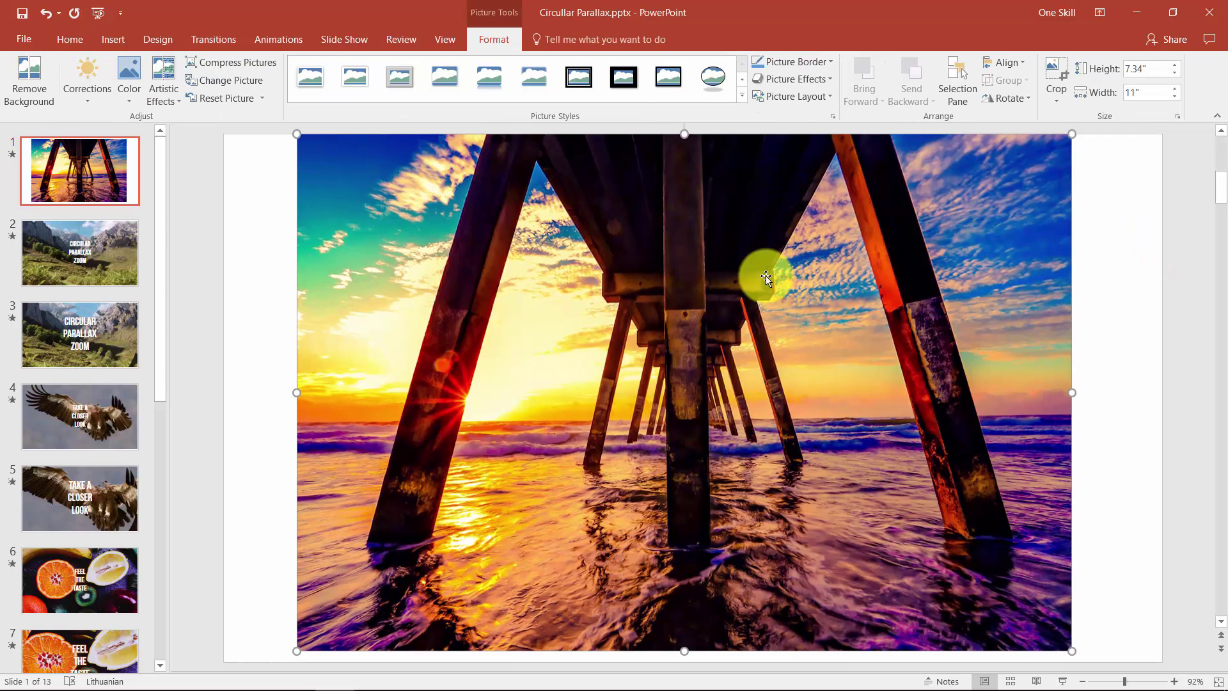
pyautogui.click(1059, 101)
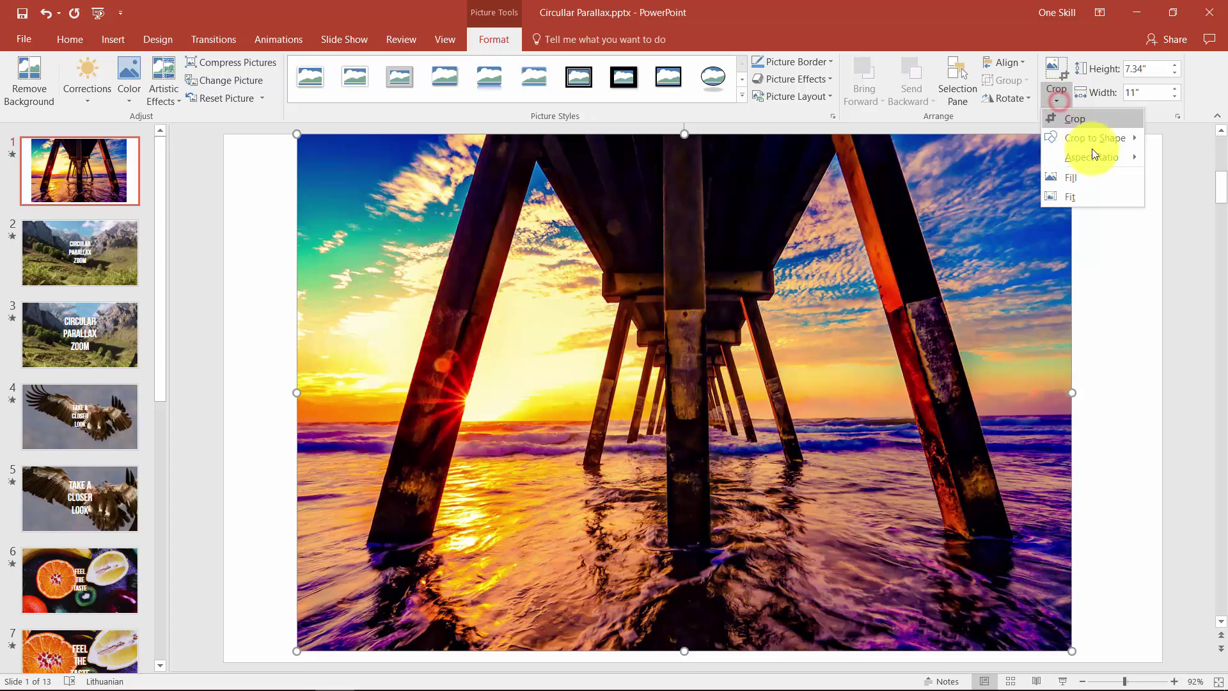
pyautogui.moveTo(1107, 157)
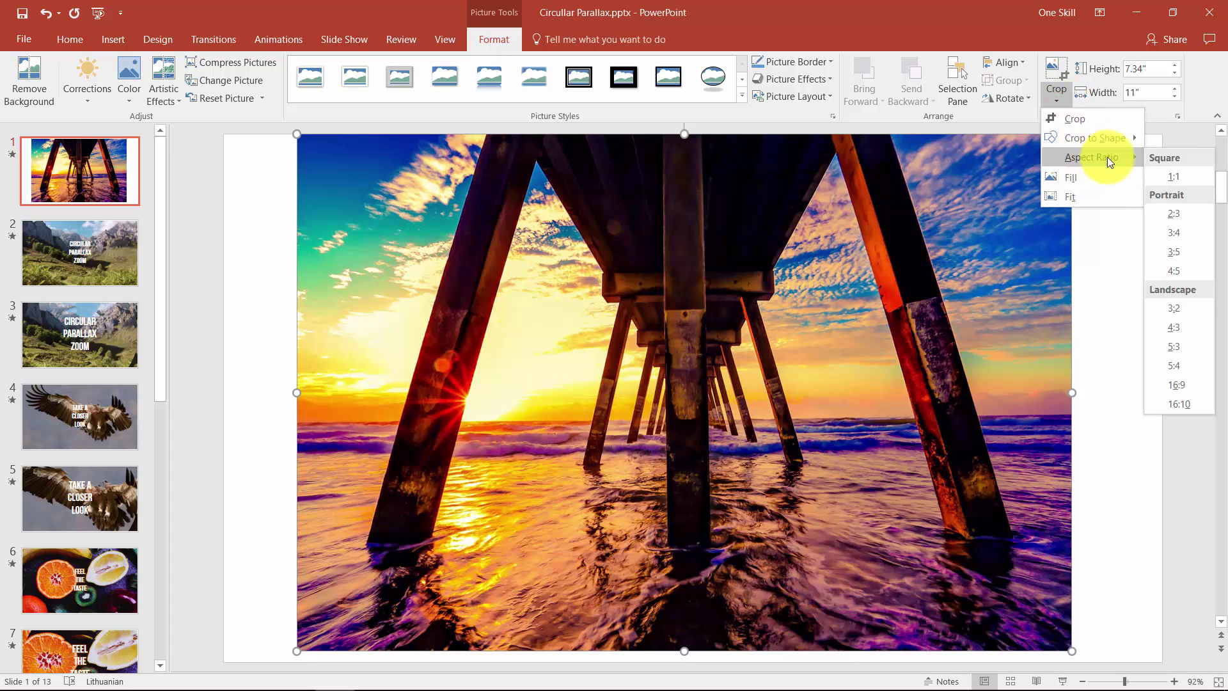
pyautogui.click(1188, 384)
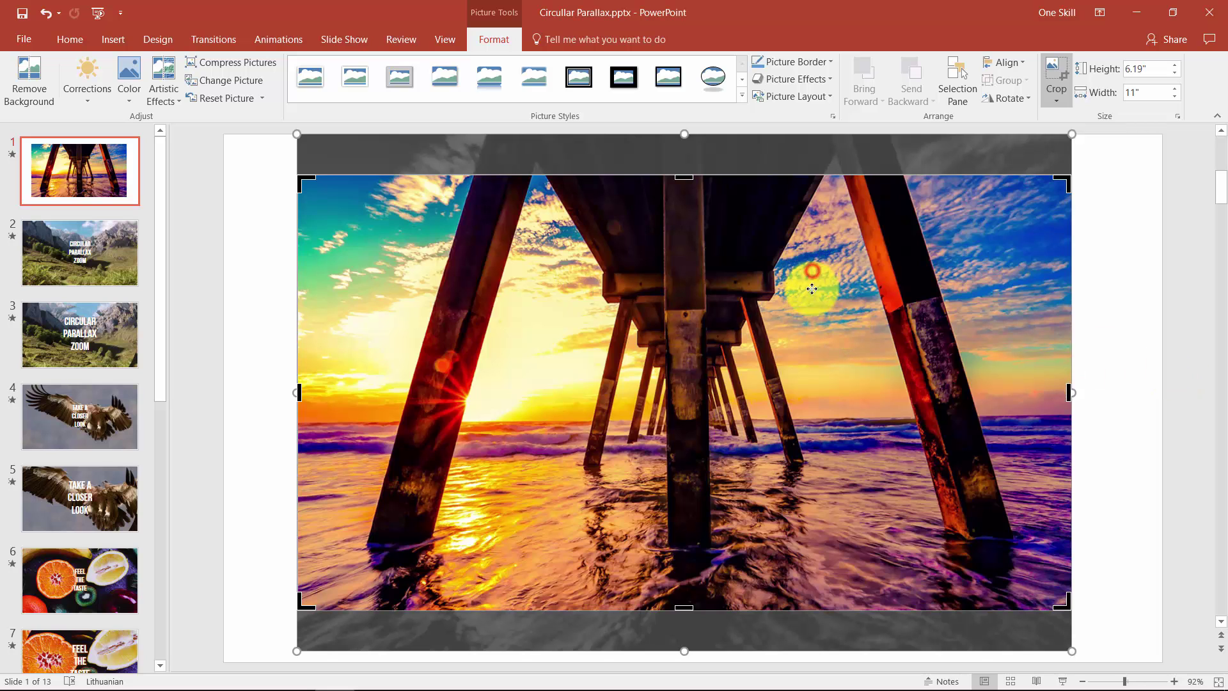
pyautogui.moveTo(813, 273); pyautogui.dragTo(809, 308)
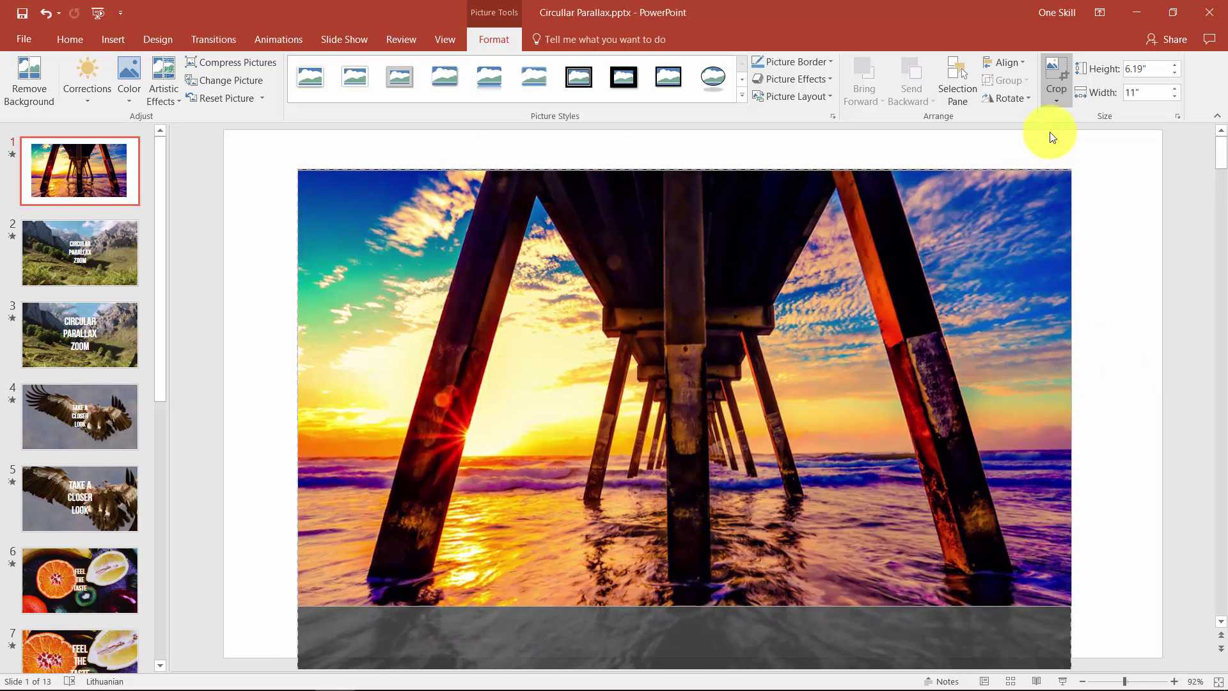
pyautogui.click(1056, 71)
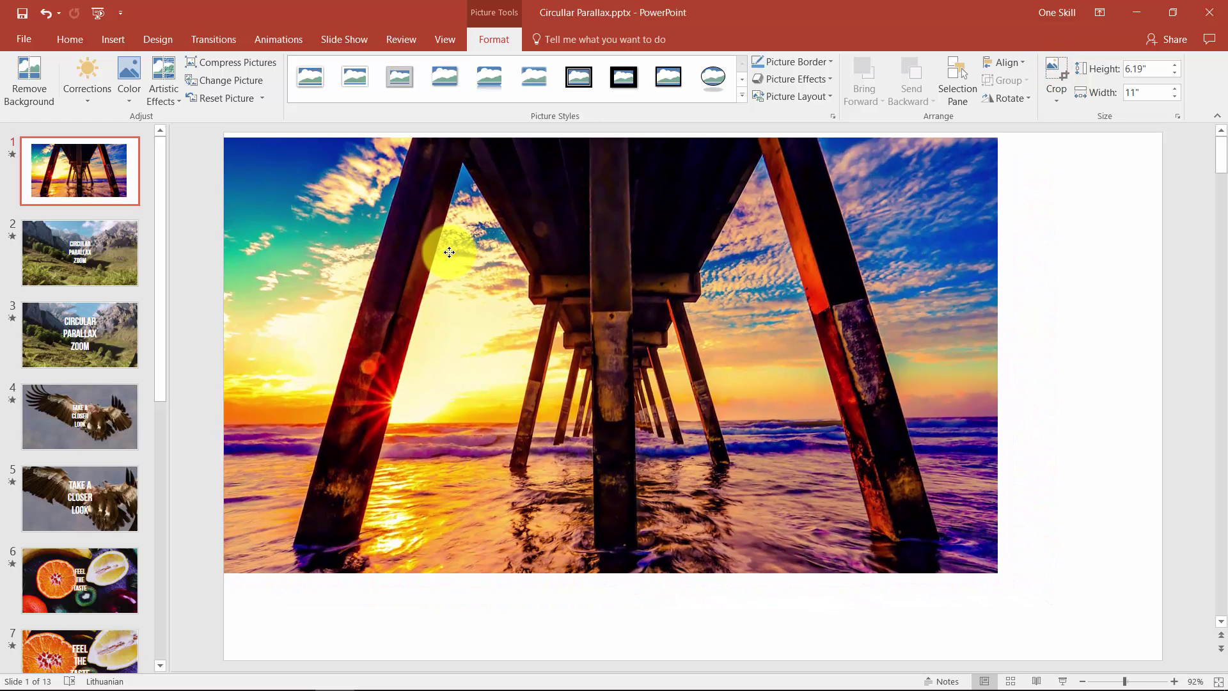
# Enlarge the cropped photo from its corner until it covers the whole slide.
pyautogui.moveTo(997, 568); pyautogui.dragTo(1159, 647)
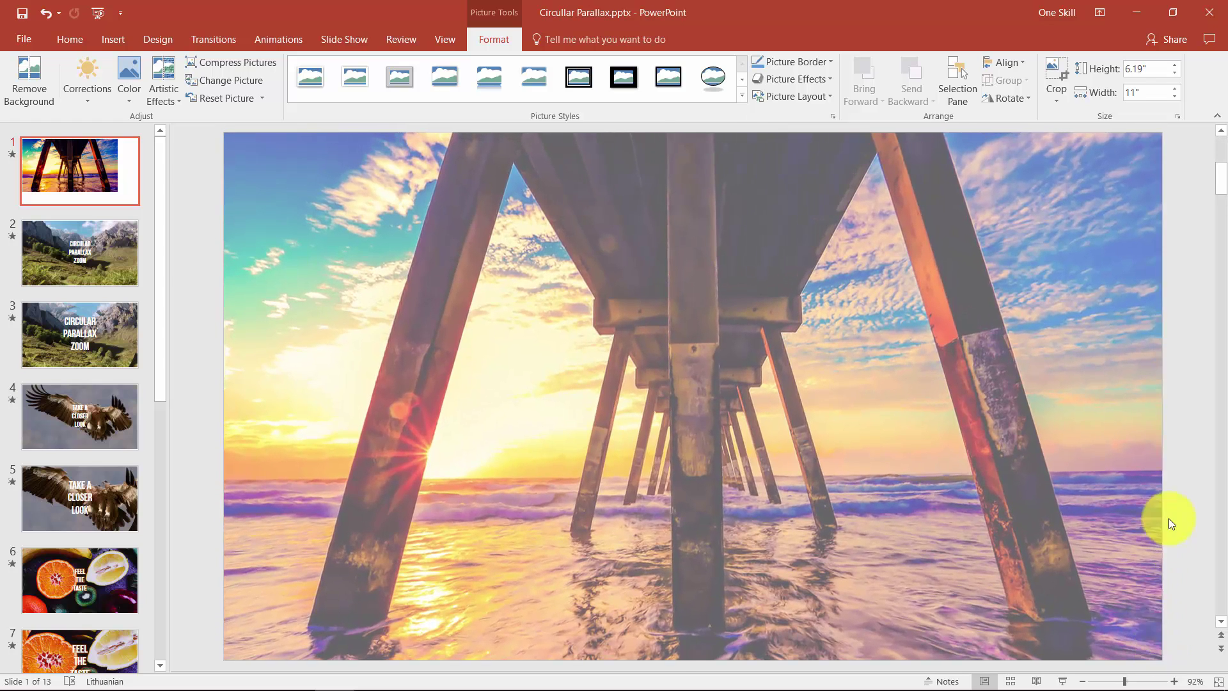
pyautogui.moveTo(1168, 518); pyautogui.dragTo(1168, 518)
pyautogui.click(1177, 412)
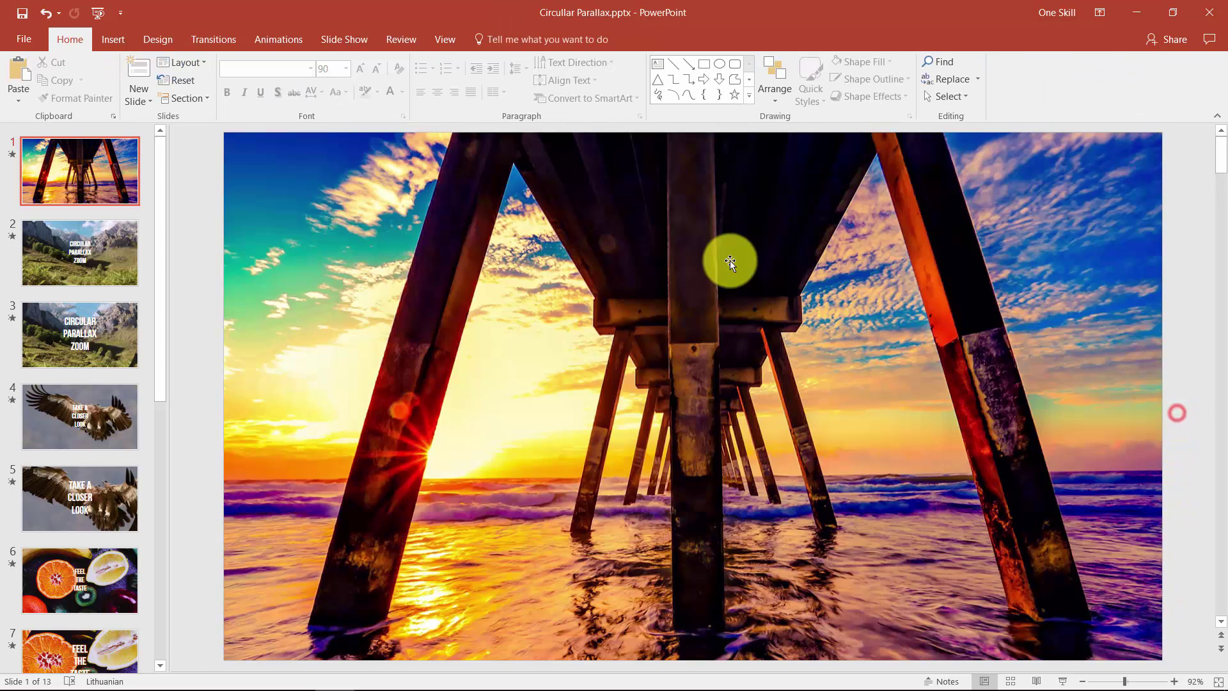
# Export the cropped pier photo as 1.jpg on the Desktop, overwriting the original download.
pyautogui.rightClick(499, 311)
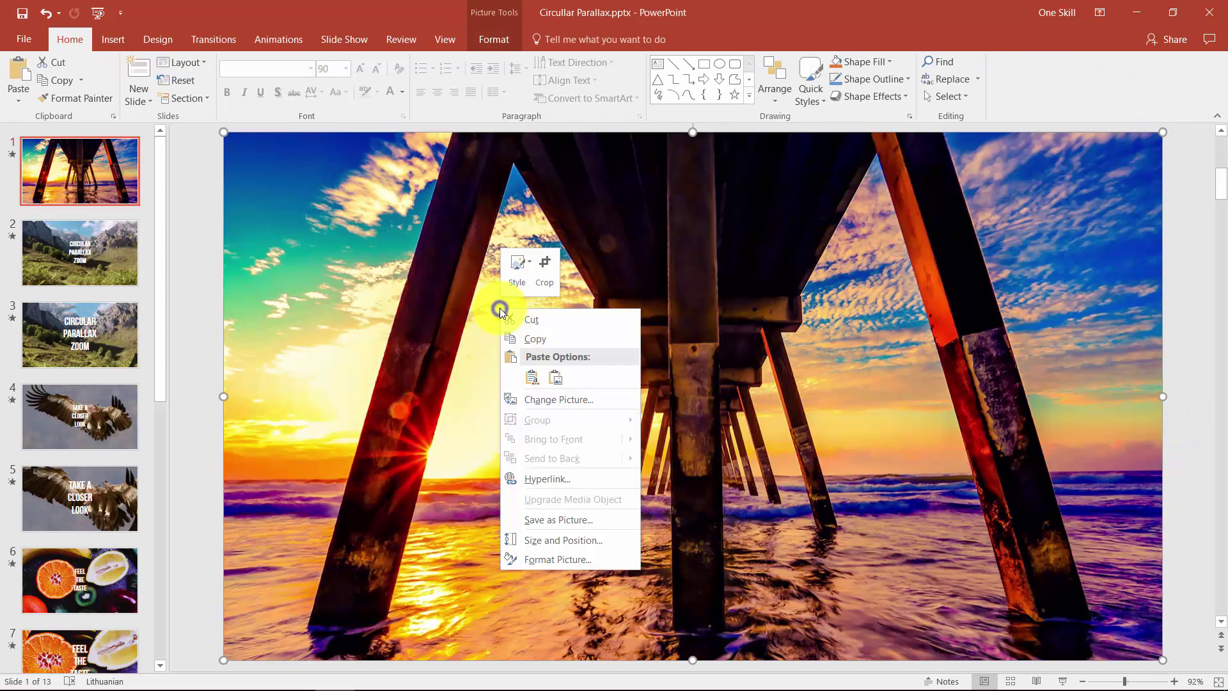
pyautogui.click(567, 522)
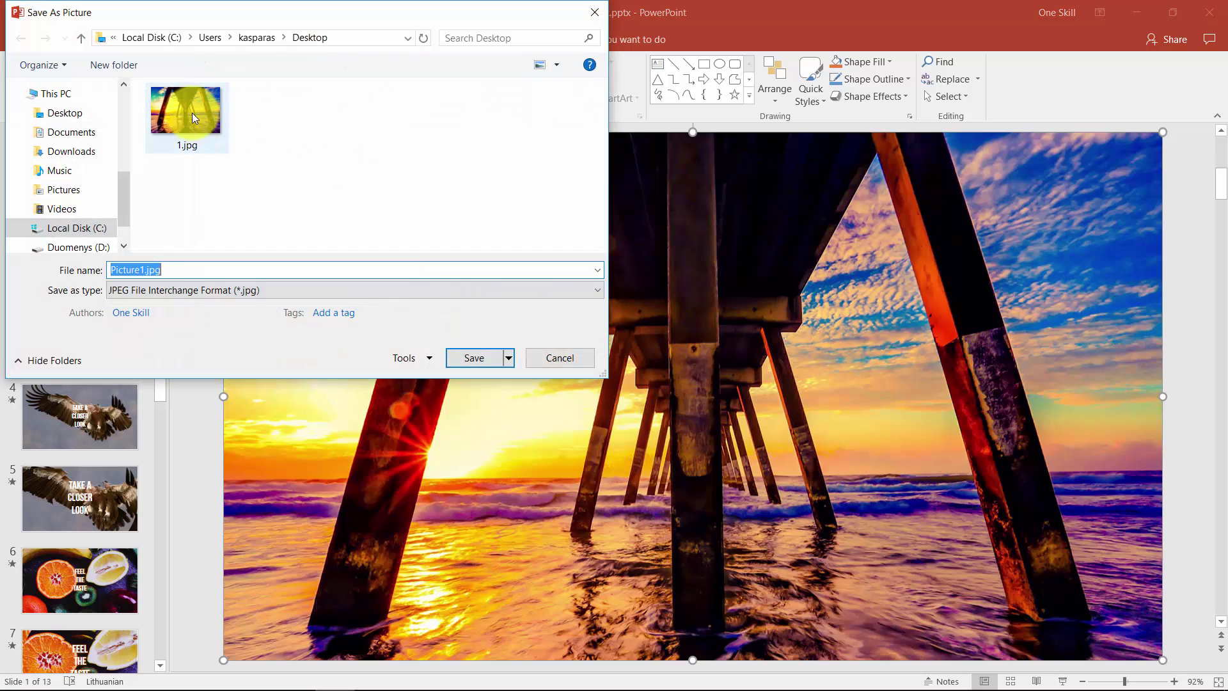
pyautogui.click(186, 110)
pyautogui.click(474, 358)
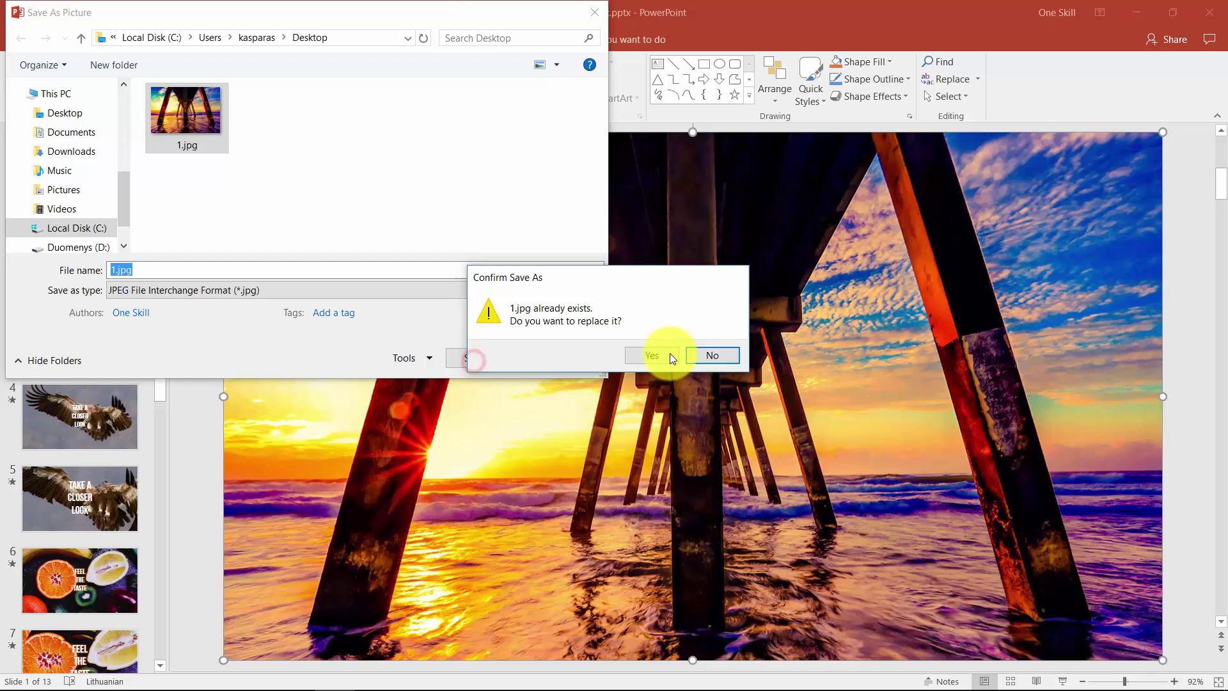
pyautogui.click(666, 359)
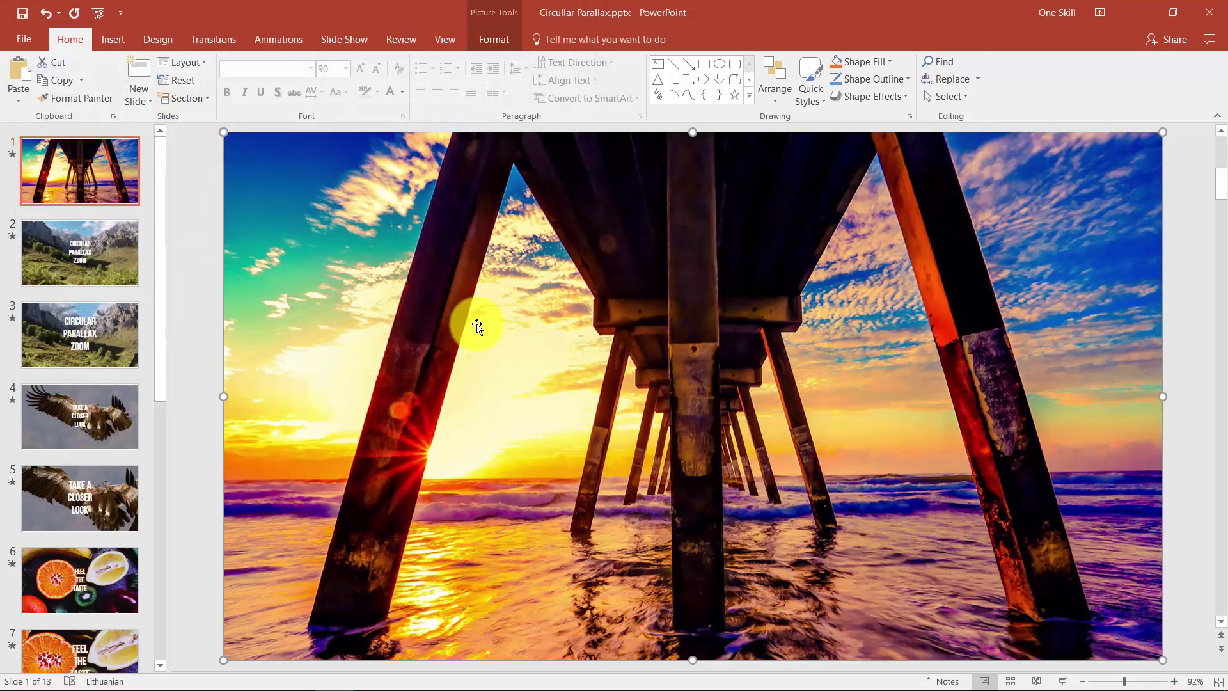
# Delete the pier photo from slide 1 and apply the Step 1 layout to that slide.
pyautogui.press('Delete')
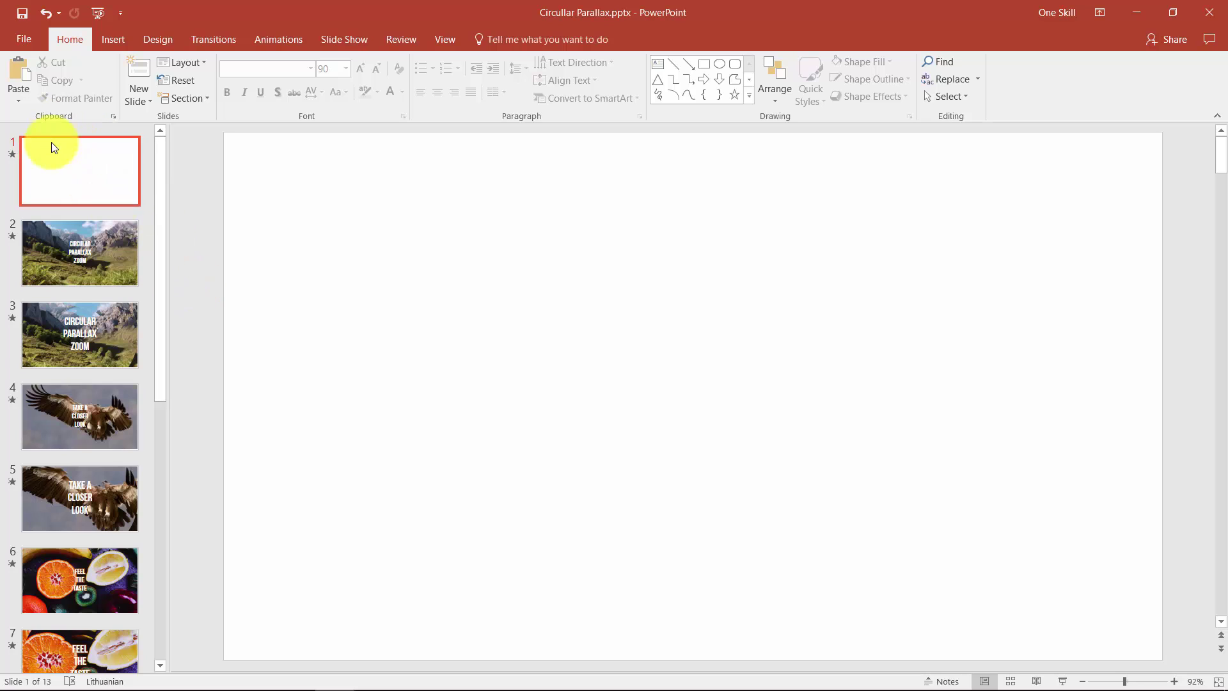
pyautogui.click(99, 165)
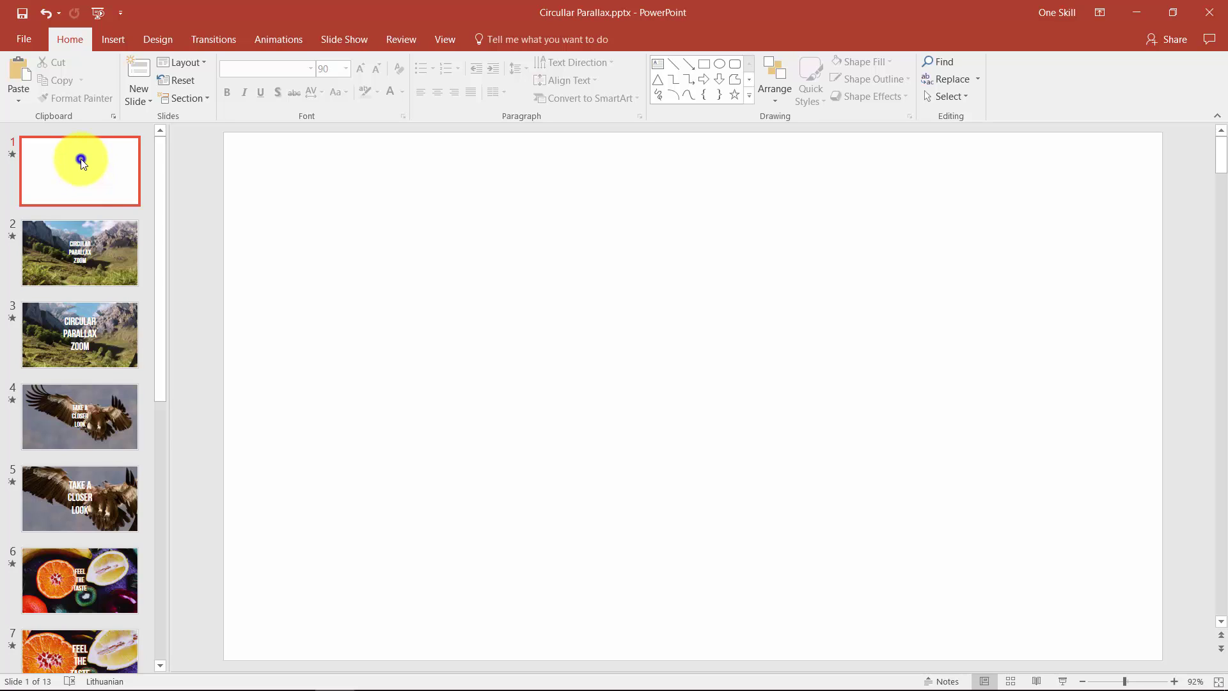
pyautogui.rightClick(81, 162)
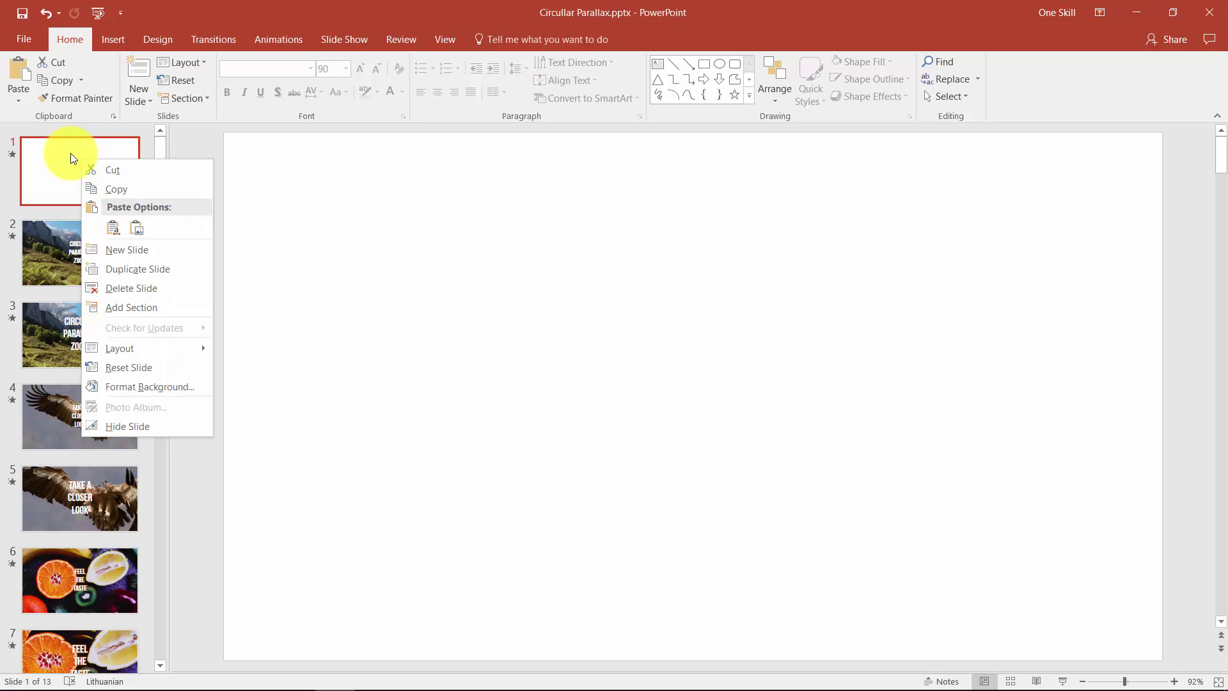
pyautogui.moveTo(166, 346)
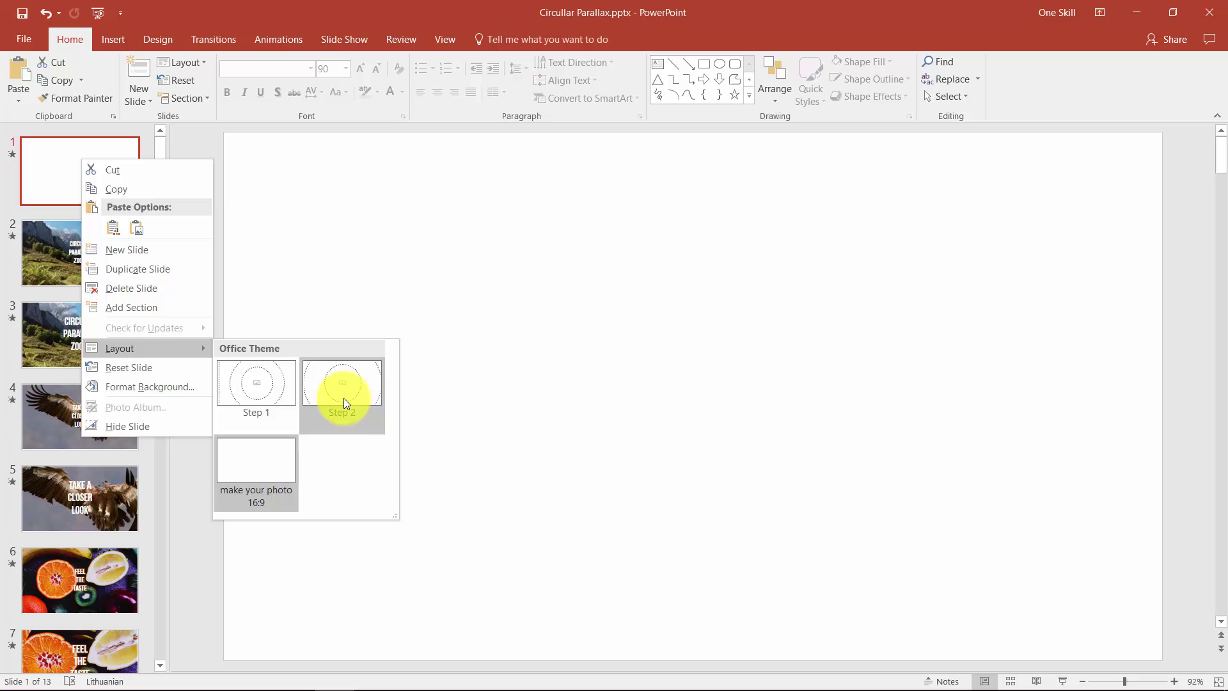
pyautogui.click(255, 379)
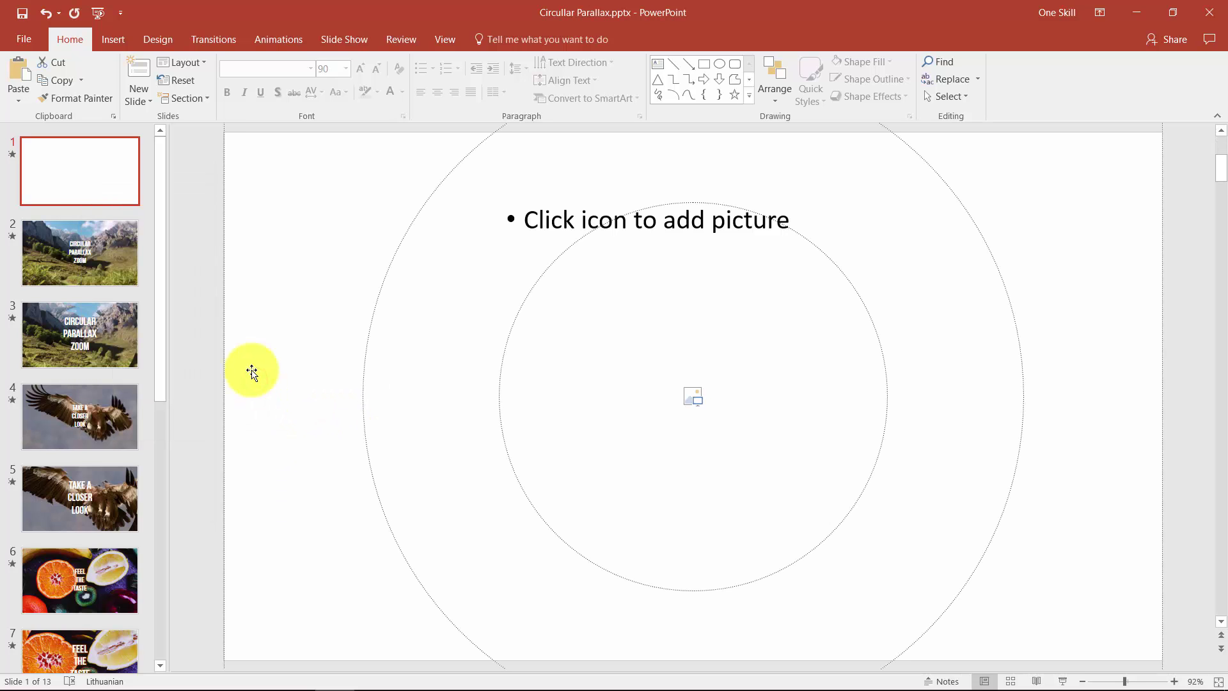
# Insert the Desktop photo 1.jpg into slide 1's large circular picture placeholder.
pyautogui.keyDown('ctrl'); pyautogui.scroll(-3, 192, 304); pyautogui.keyUp('ctrl')
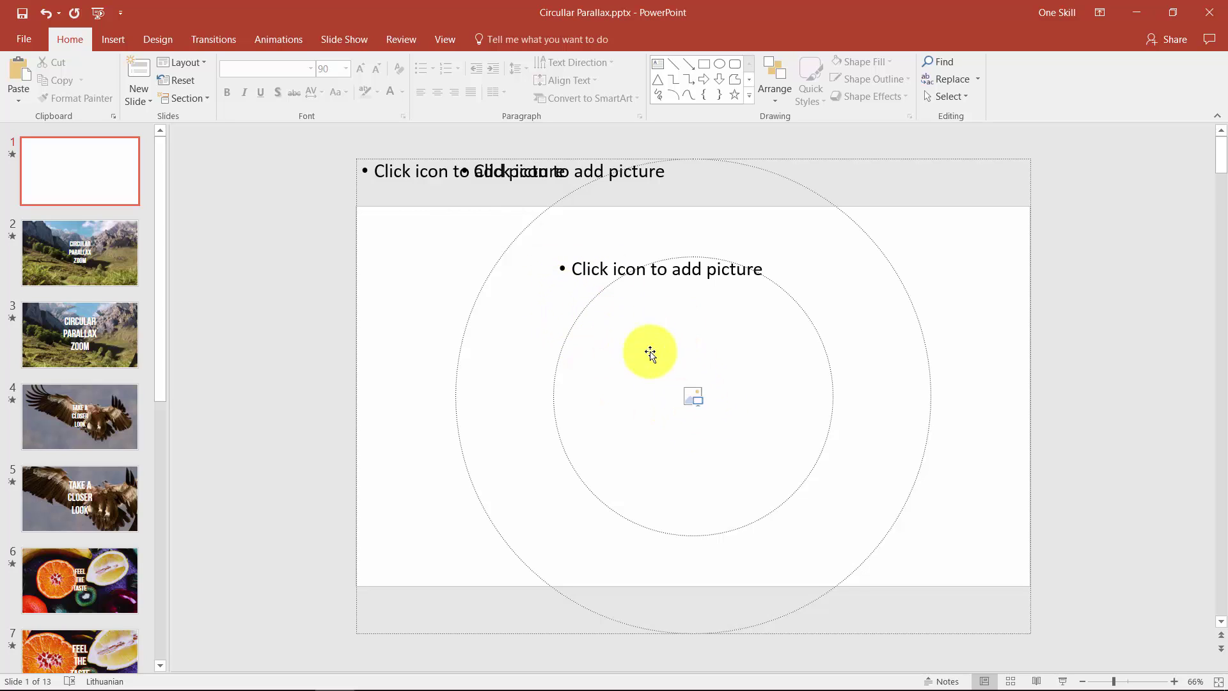
pyautogui.click(693, 397)
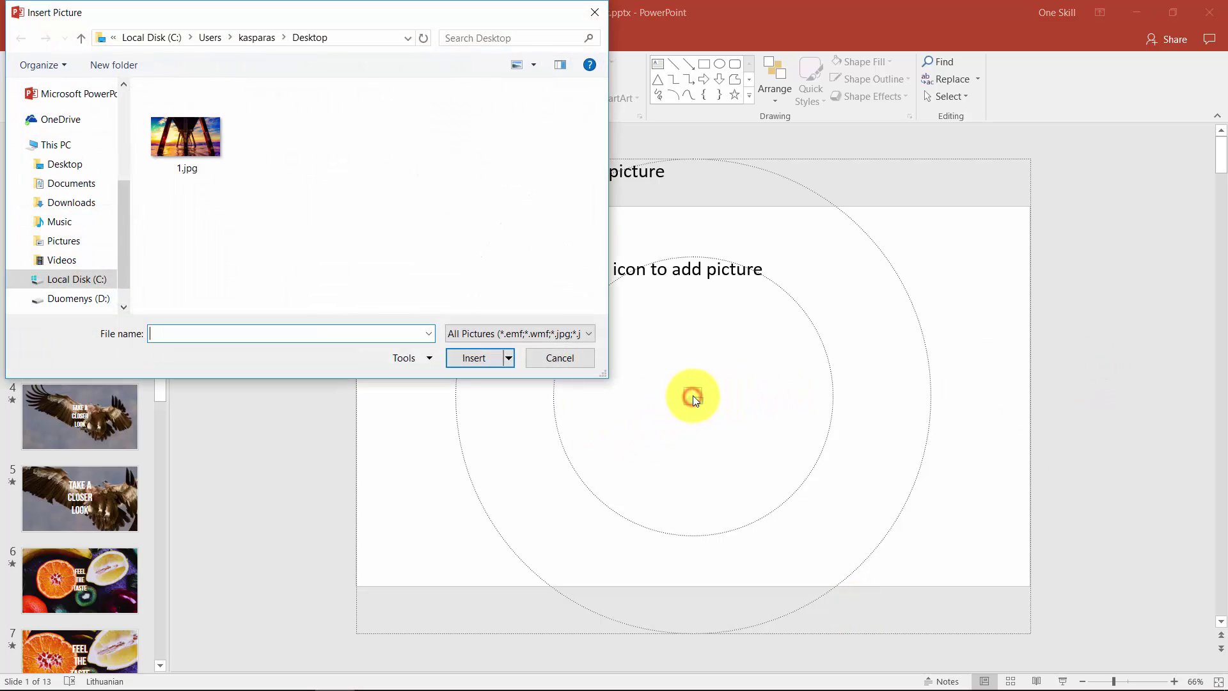
pyautogui.click(180, 140)
pyautogui.click(475, 358)
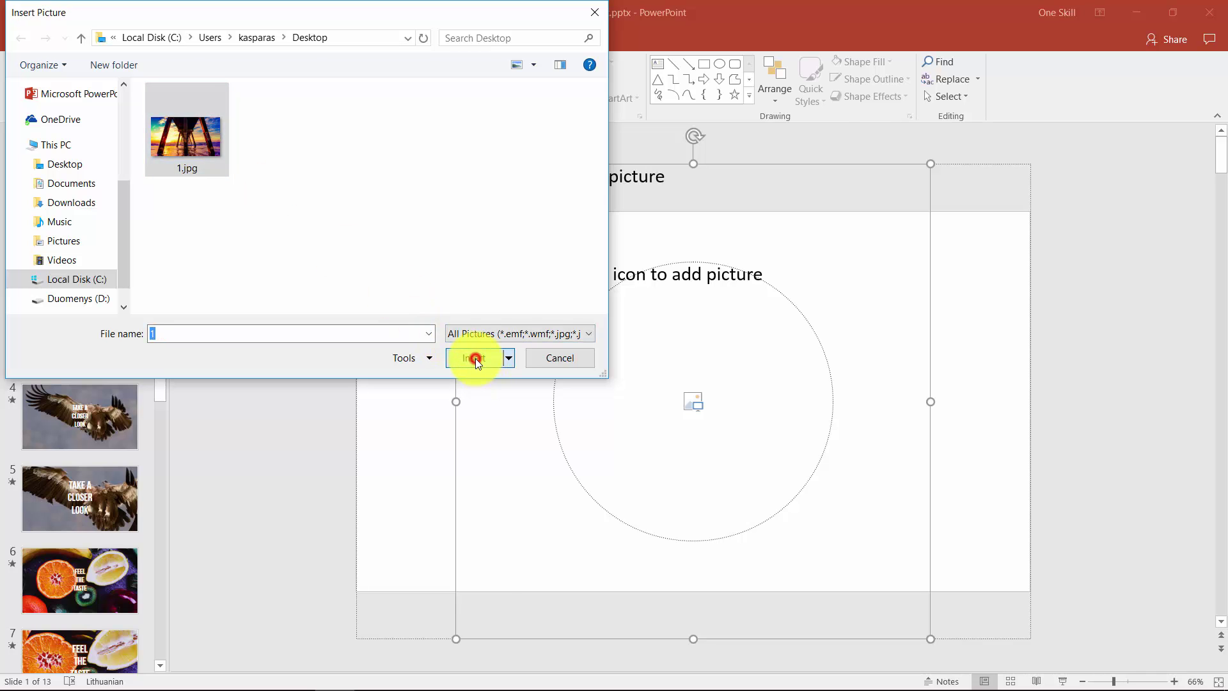
pyautogui.click(266, 229)
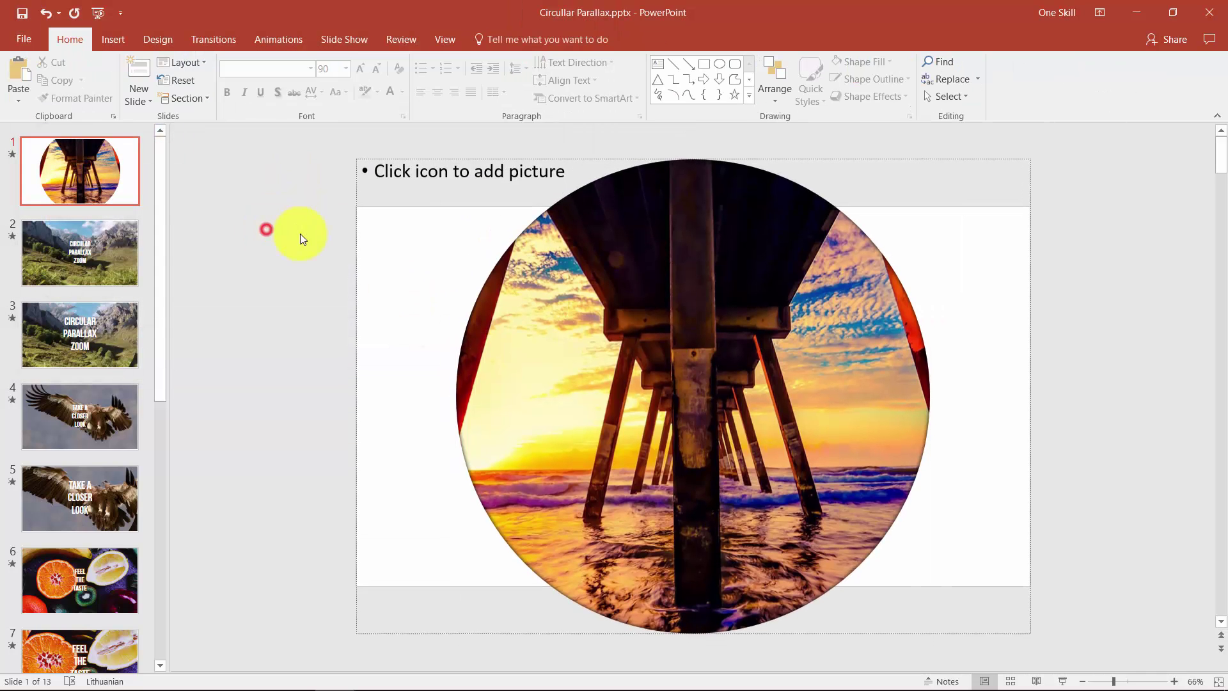
# Send the large circular pier photo backward behind the placeholder.
pyautogui.moveTo(625, 298); pyautogui.dragTo(609, 345)
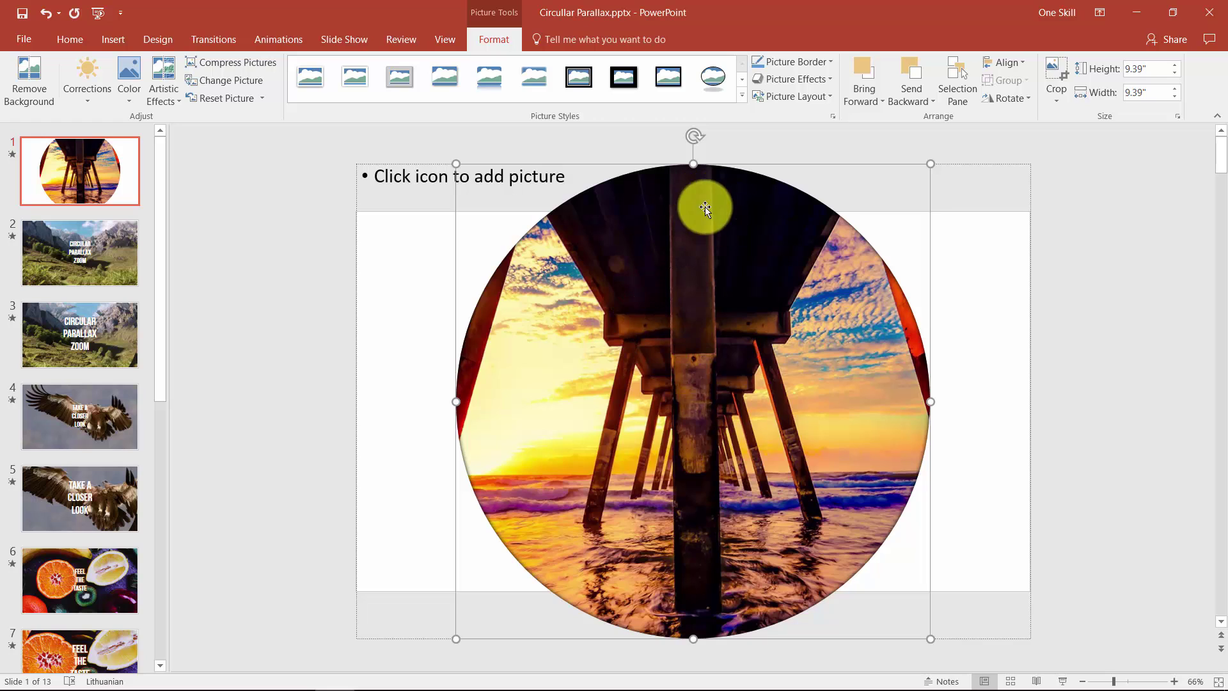
pyautogui.click(931, 100)
pyautogui.click(937, 136)
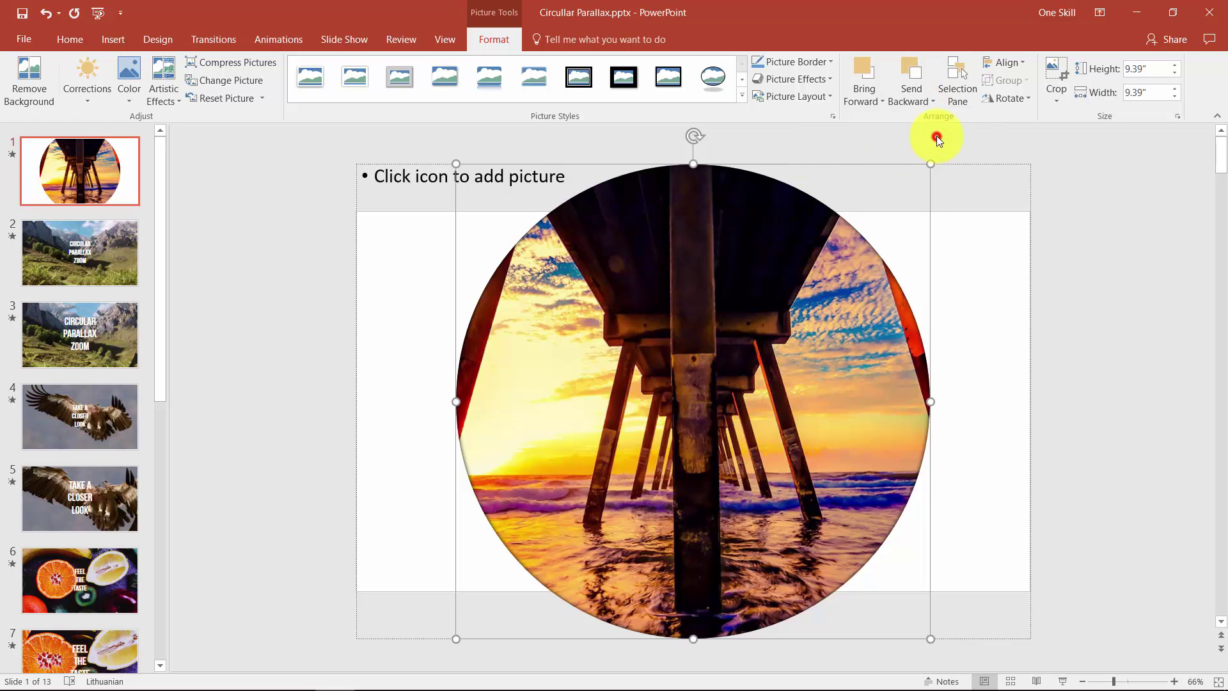
pyautogui.click(1069, 243)
# Insert the pier photo 1.jpg into the small circle placeholder.
pyautogui.click(693, 399)
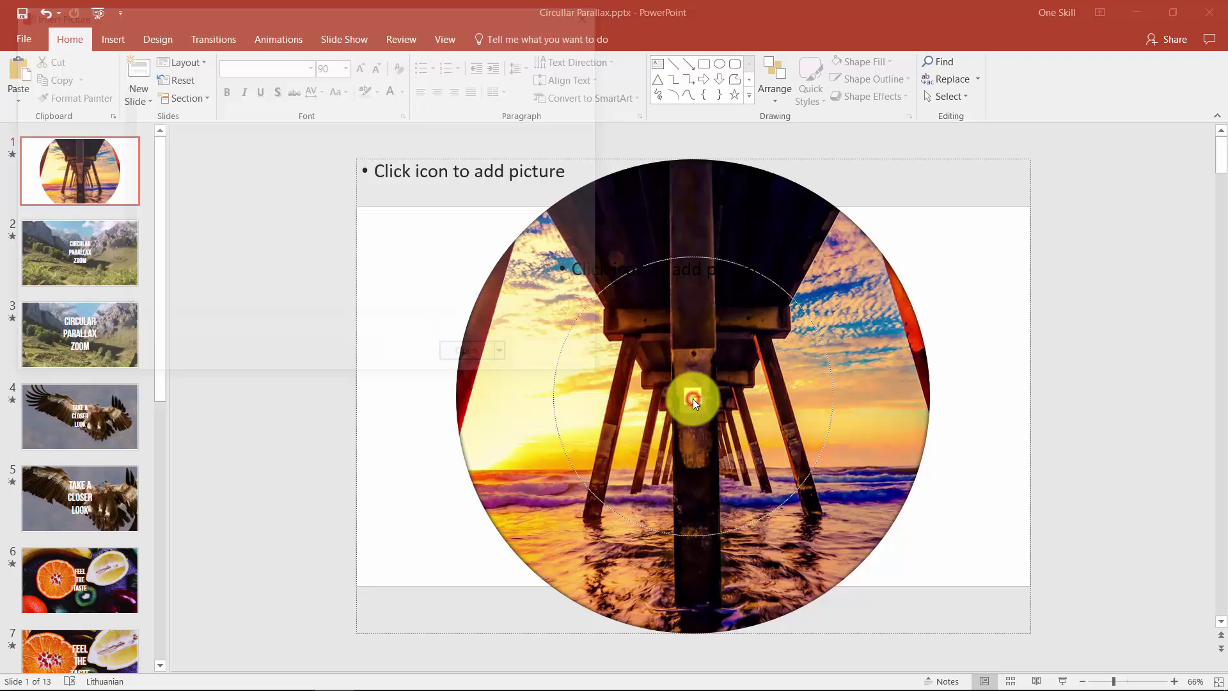
pyautogui.click(187, 110)
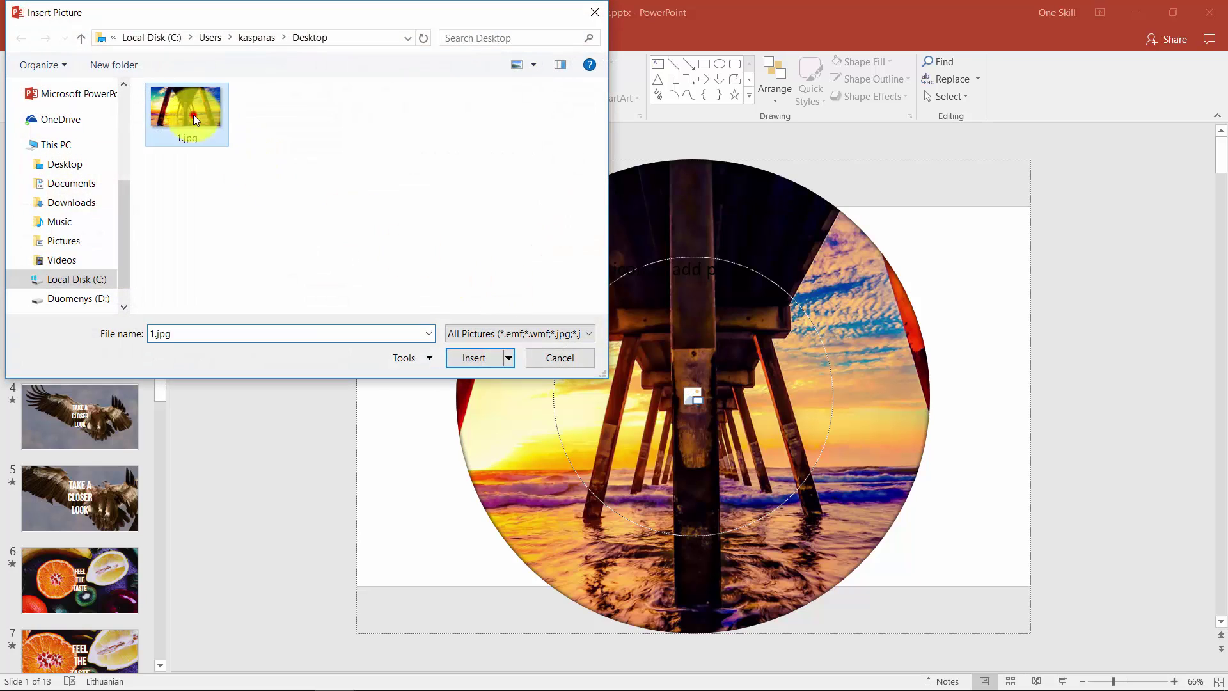
pyautogui.click(485, 357)
pyautogui.click(1135, 300)
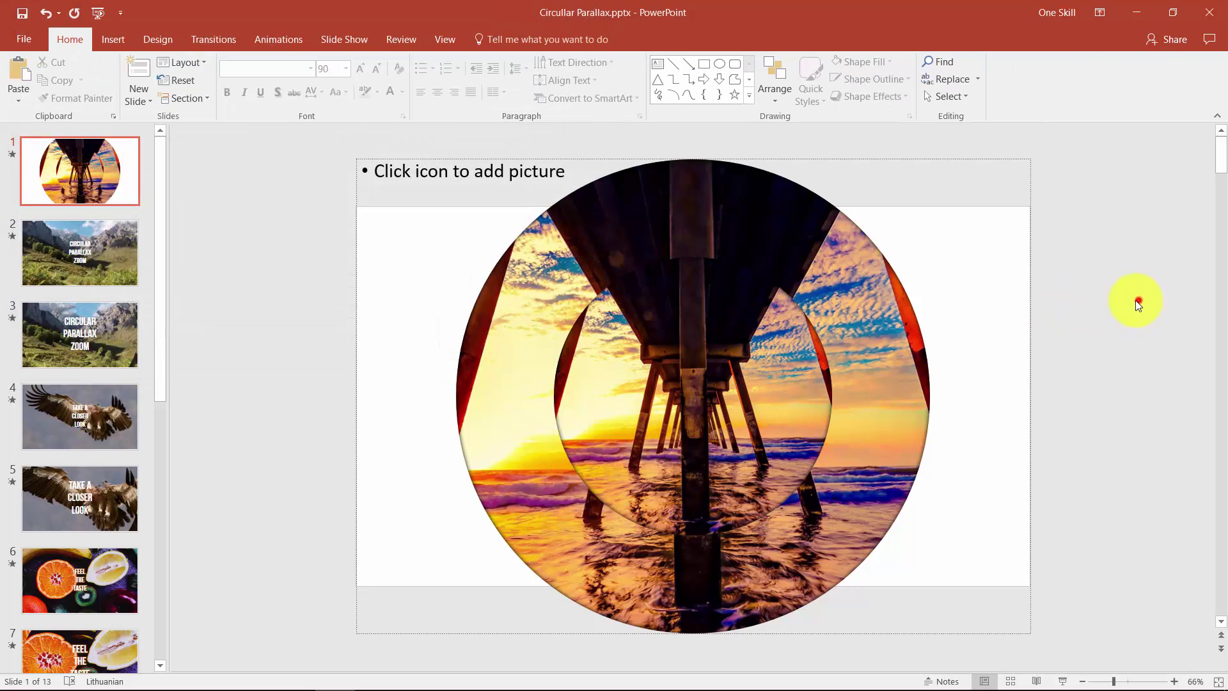
# Select both circular photos together and change their stacking order.
pyautogui.click(760, 337)
pyautogui.click(891, 318)
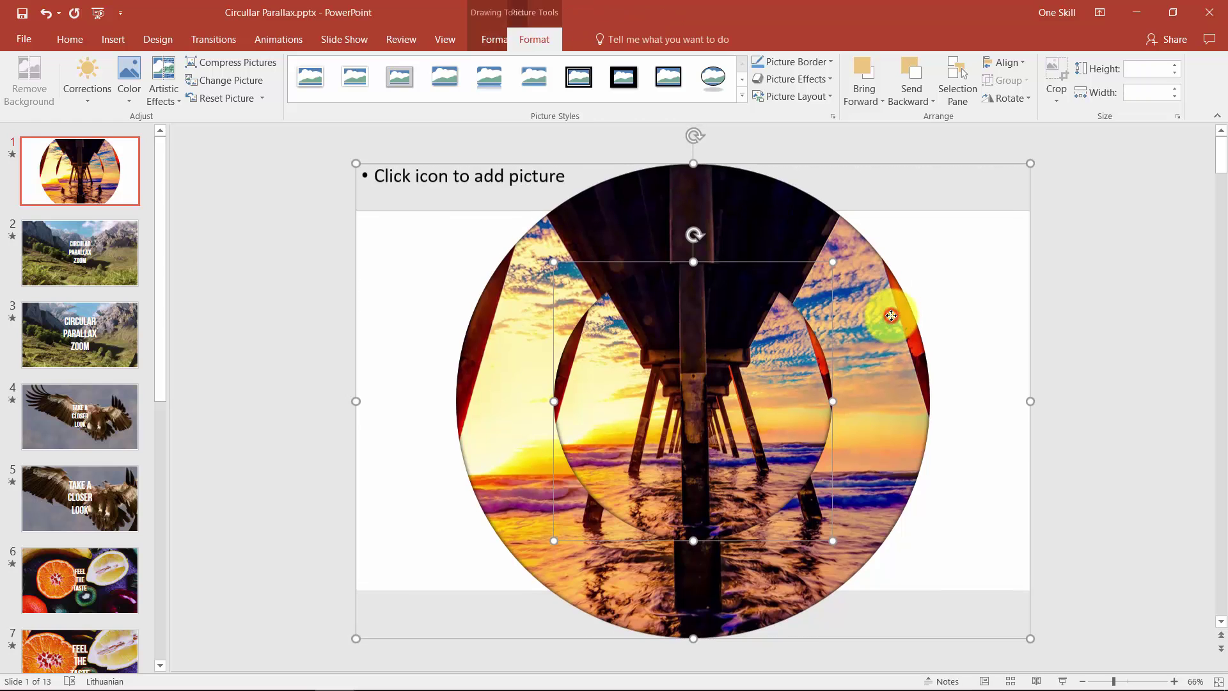
pyautogui.click(1104, 270)
pyautogui.click(798, 358)
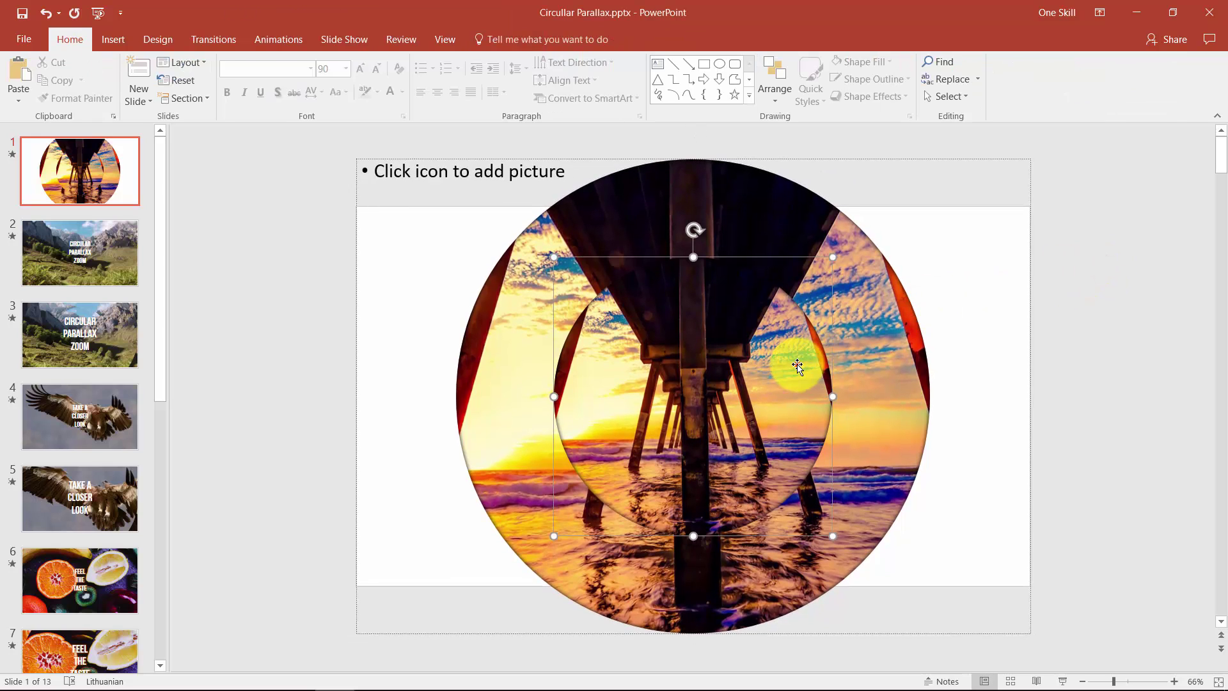
pyautogui.keyDown('shift'); pyautogui.click(880, 336); pyautogui.keyUp('shift')
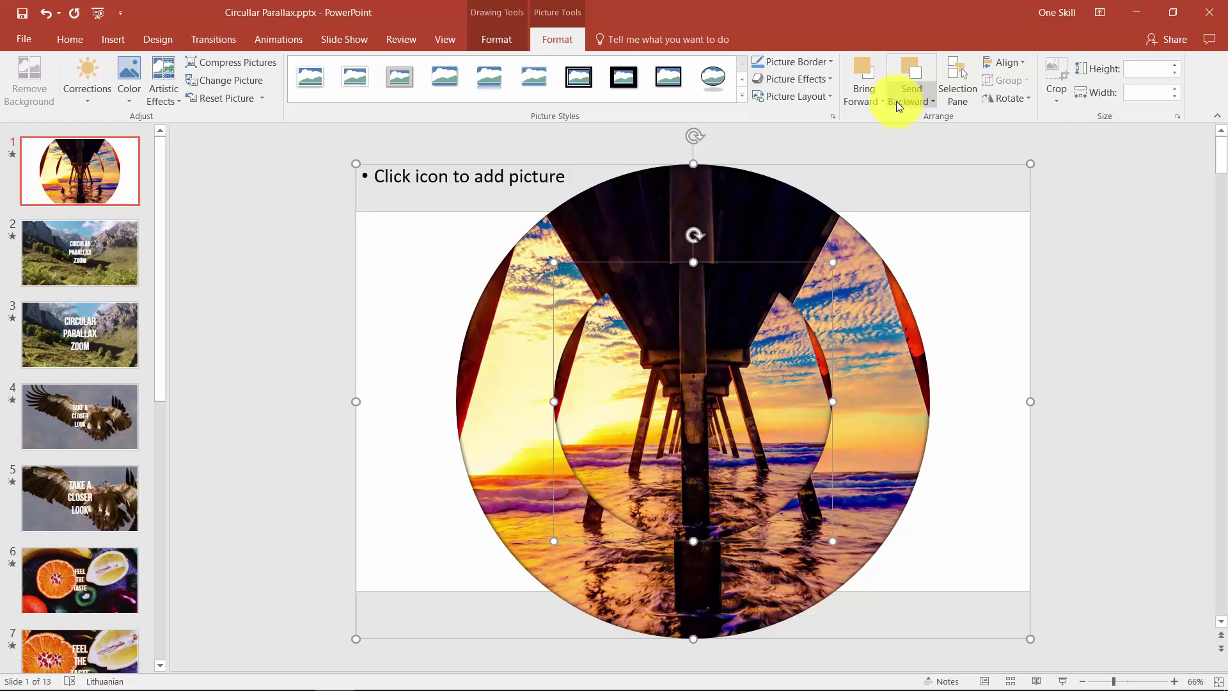
pyautogui.click(927, 102)
pyautogui.click(928, 137)
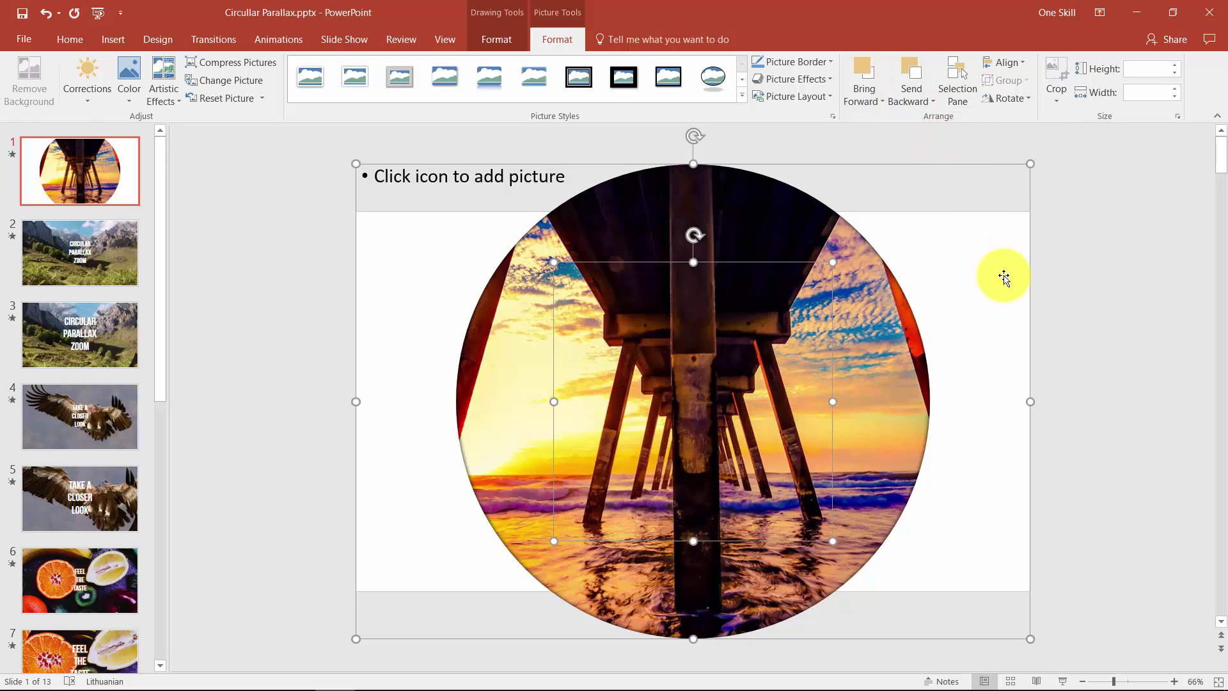
pyautogui.click(1096, 285)
# Send the small circular photo behind the large circular one.
pyautogui.click(840, 304)
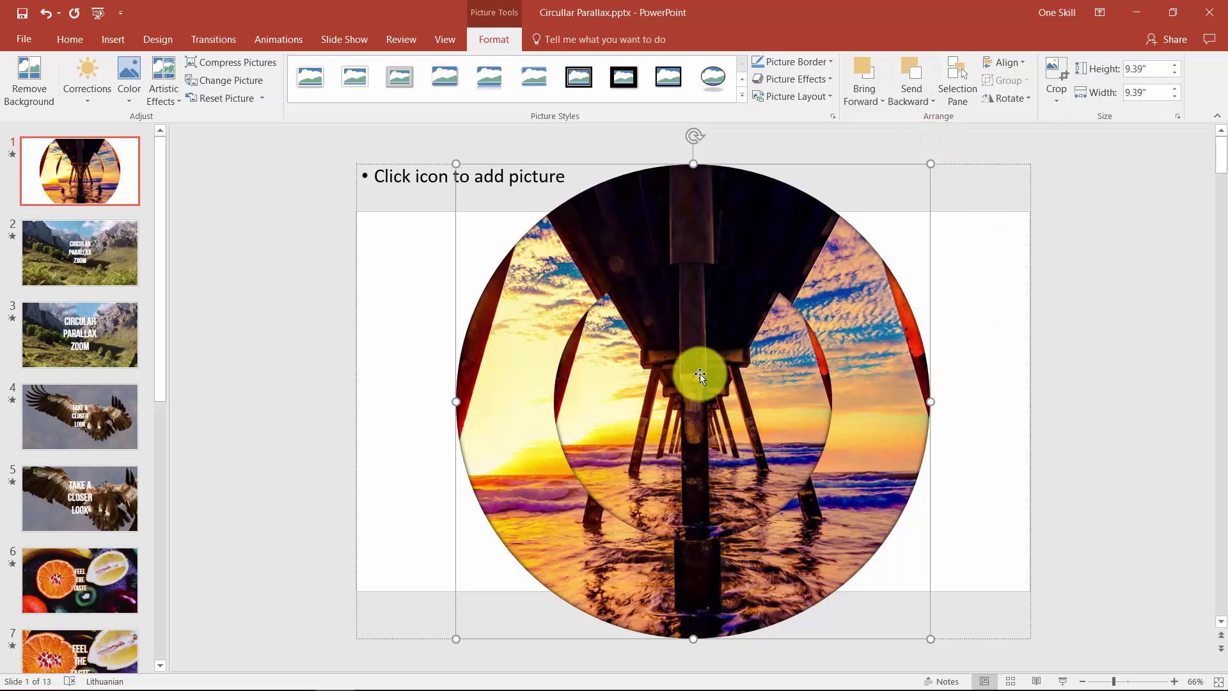
pyautogui.click(1077, 331)
pyautogui.click(748, 346)
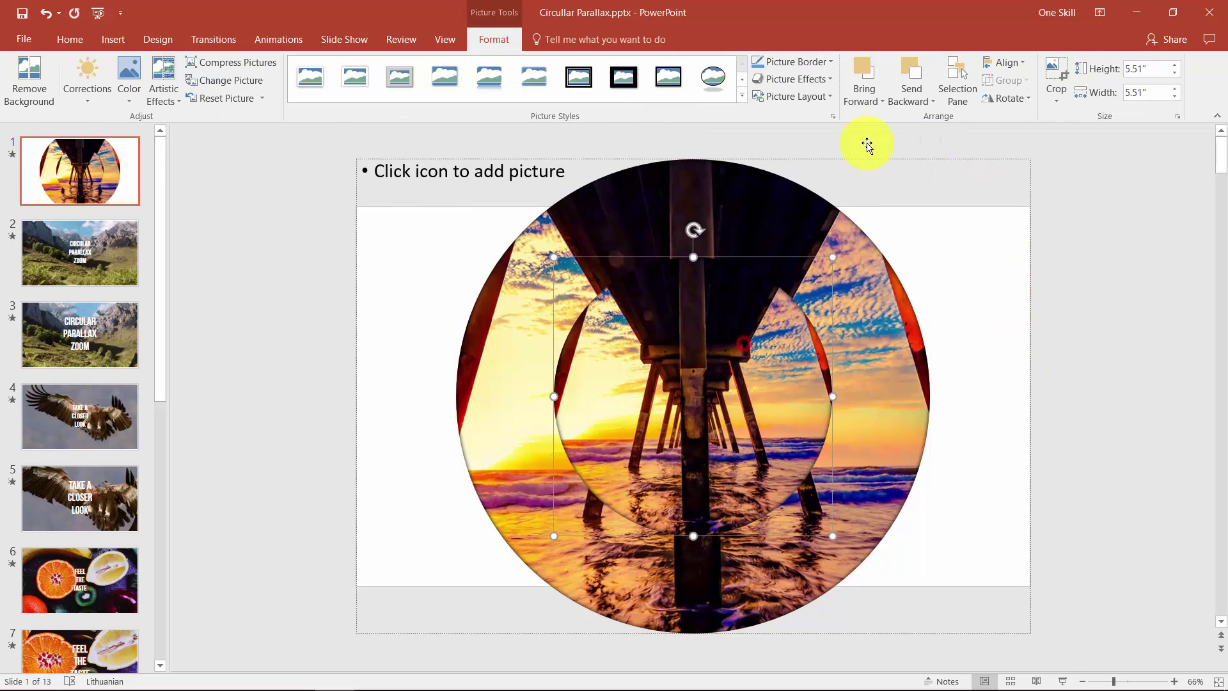
pyautogui.click(919, 102)
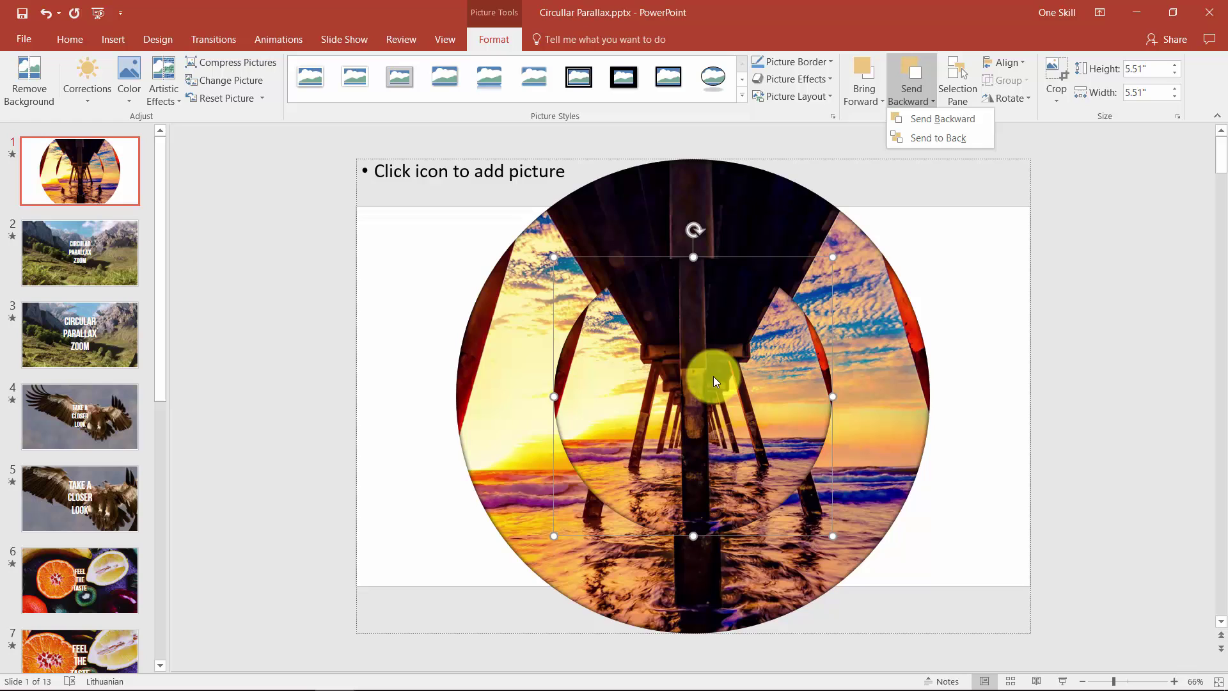
pyautogui.click(1103, 191)
pyautogui.click(1085, 326)
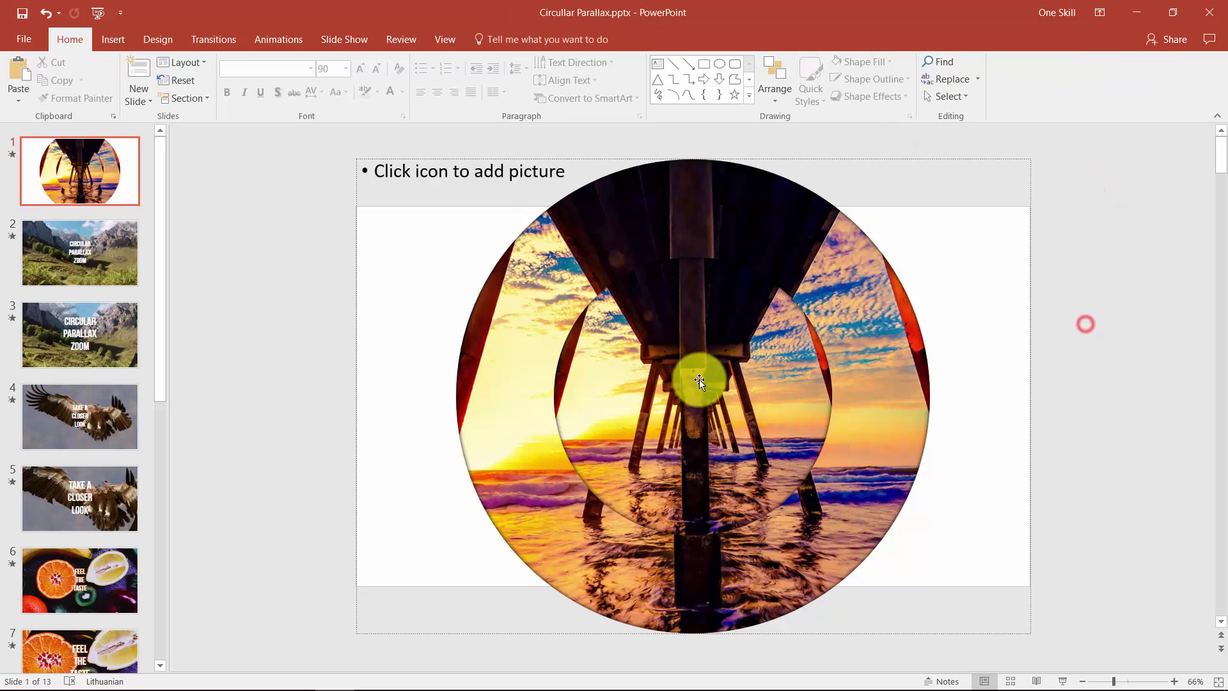
pyautogui.click(670, 369)
pyautogui.click(928, 101)
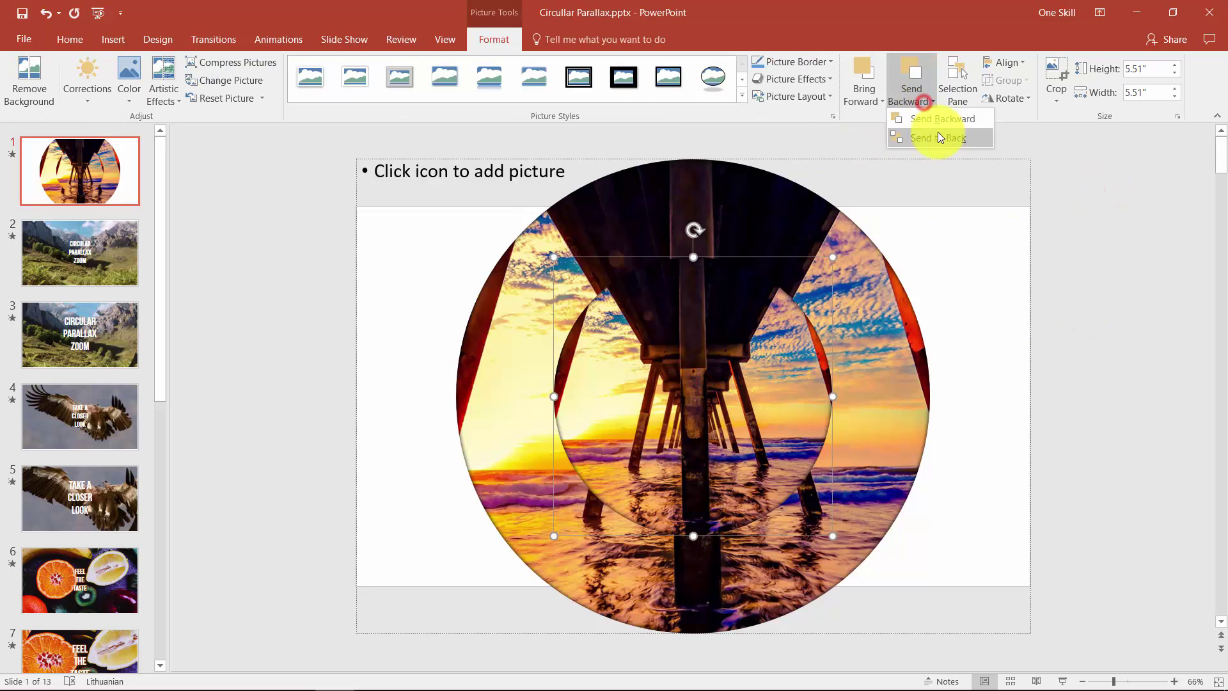
pyautogui.click(943, 139)
pyautogui.click(1067, 335)
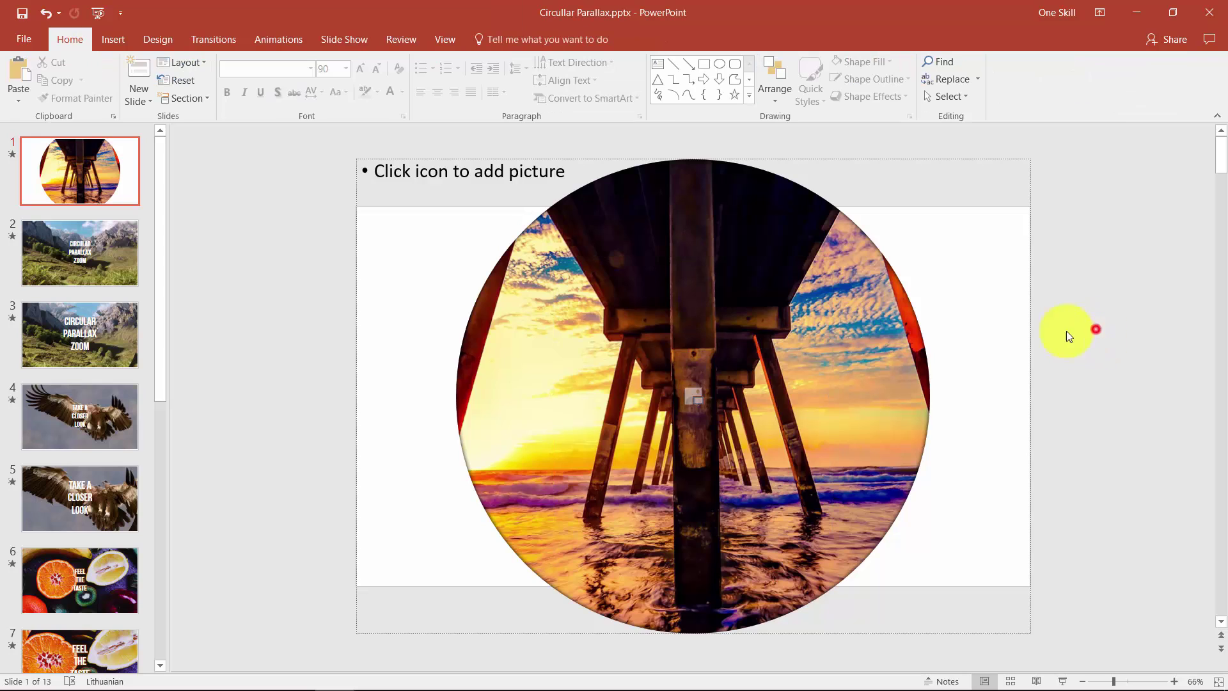
# Insert the pier photo 1.jpg into the rectangle placeholder.
pyautogui.click(692, 398)
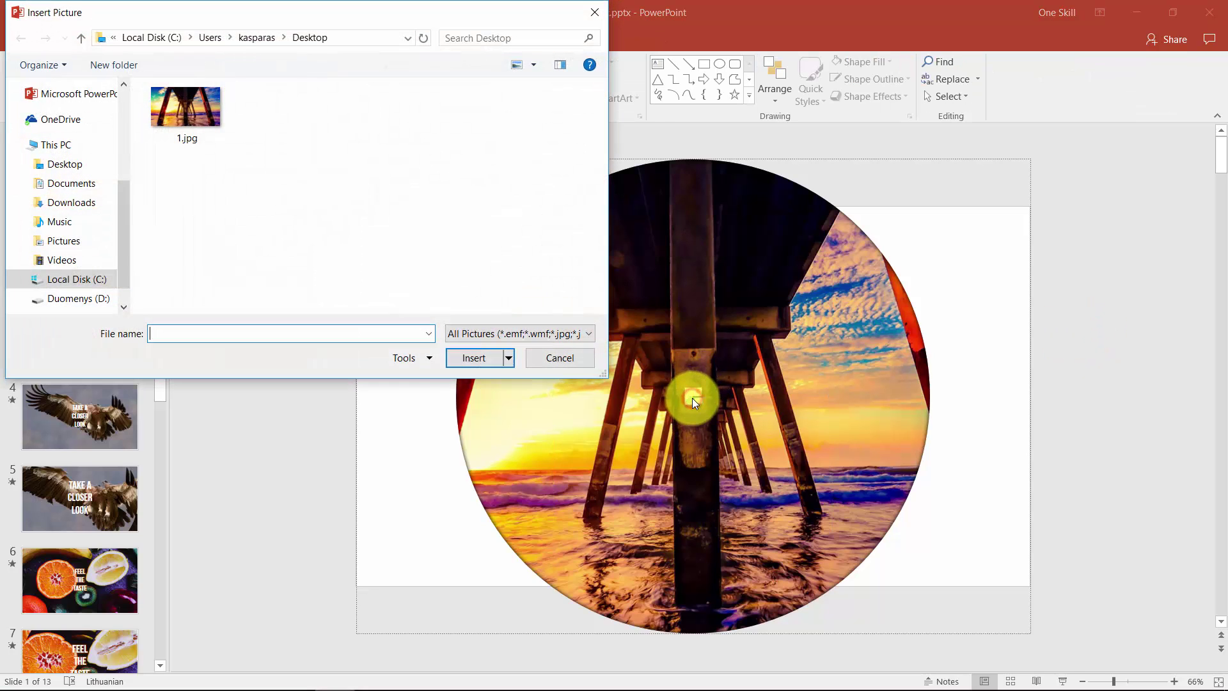
pyautogui.click(199, 135)
pyautogui.click(471, 356)
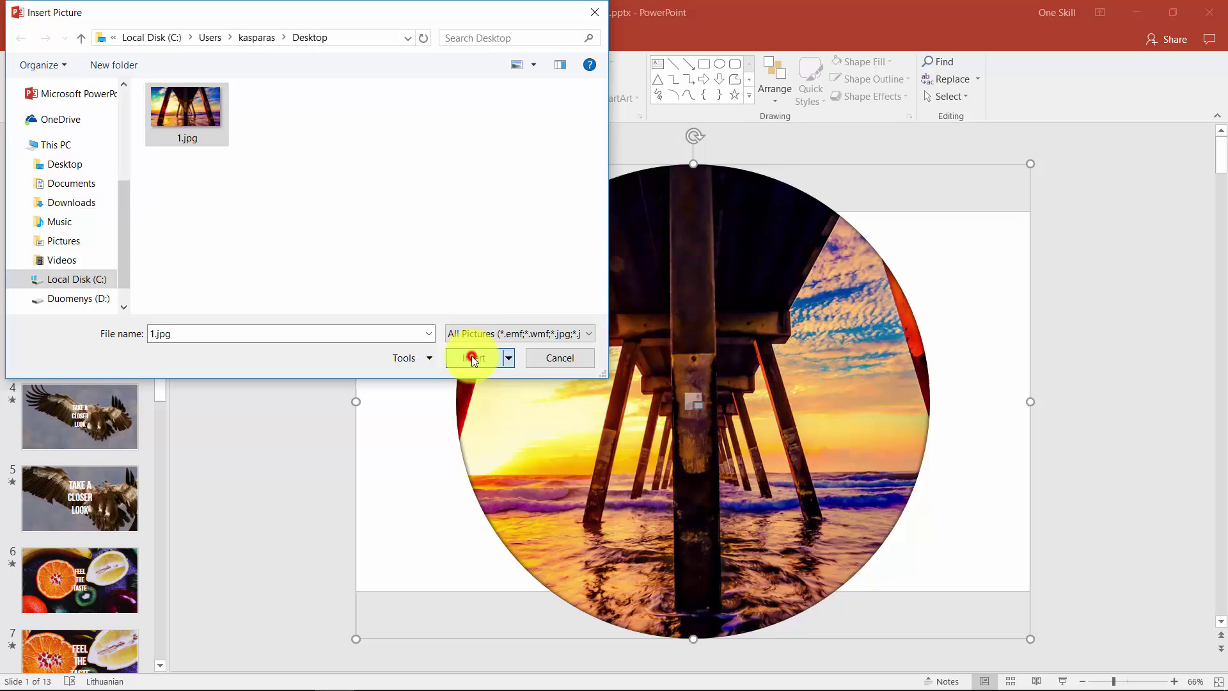
pyautogui.click(254, 270)
# Send the rectangle's pier photo and a circular picture to the back of the stack.
pyautogui.click(435, 245)
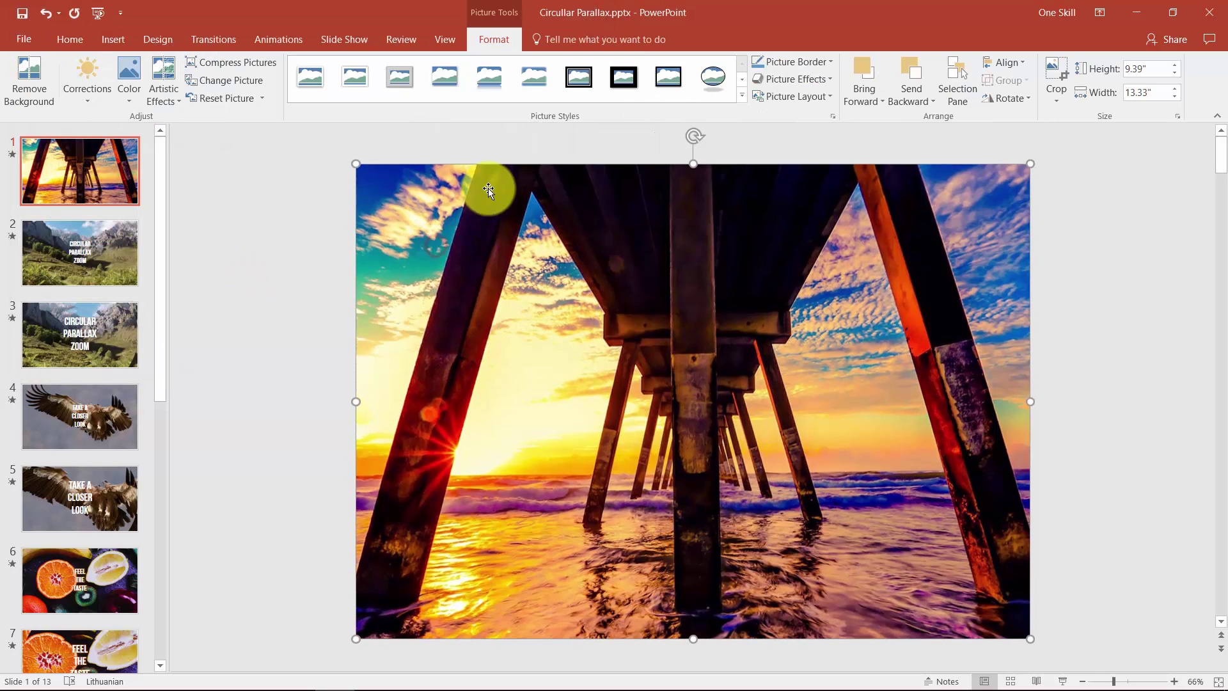
pyautogui.click(921, 101)
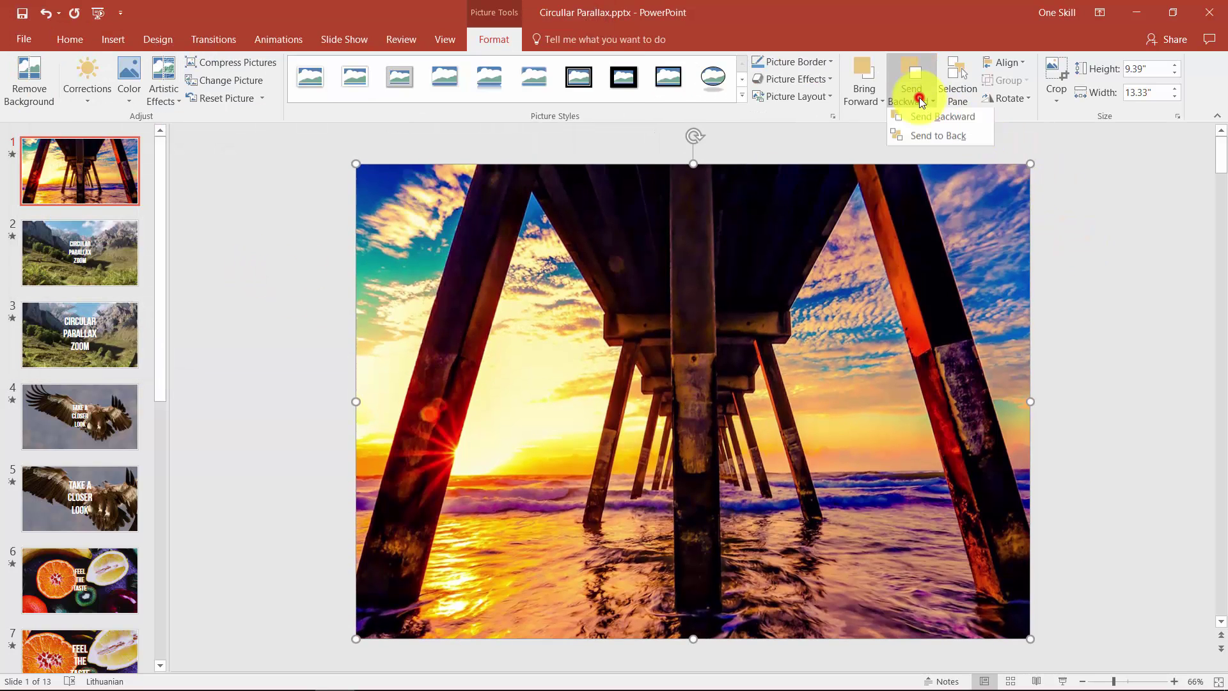
pyautogui.click(1087, 306)
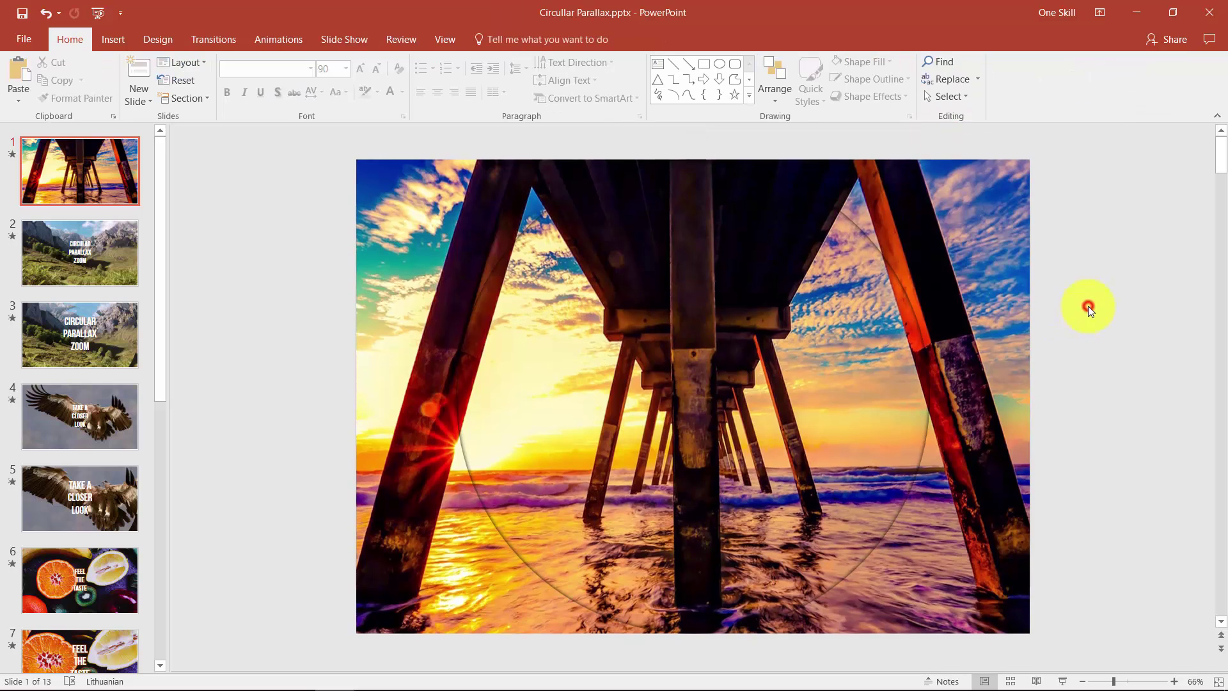
pyautogui.click(540, 356)
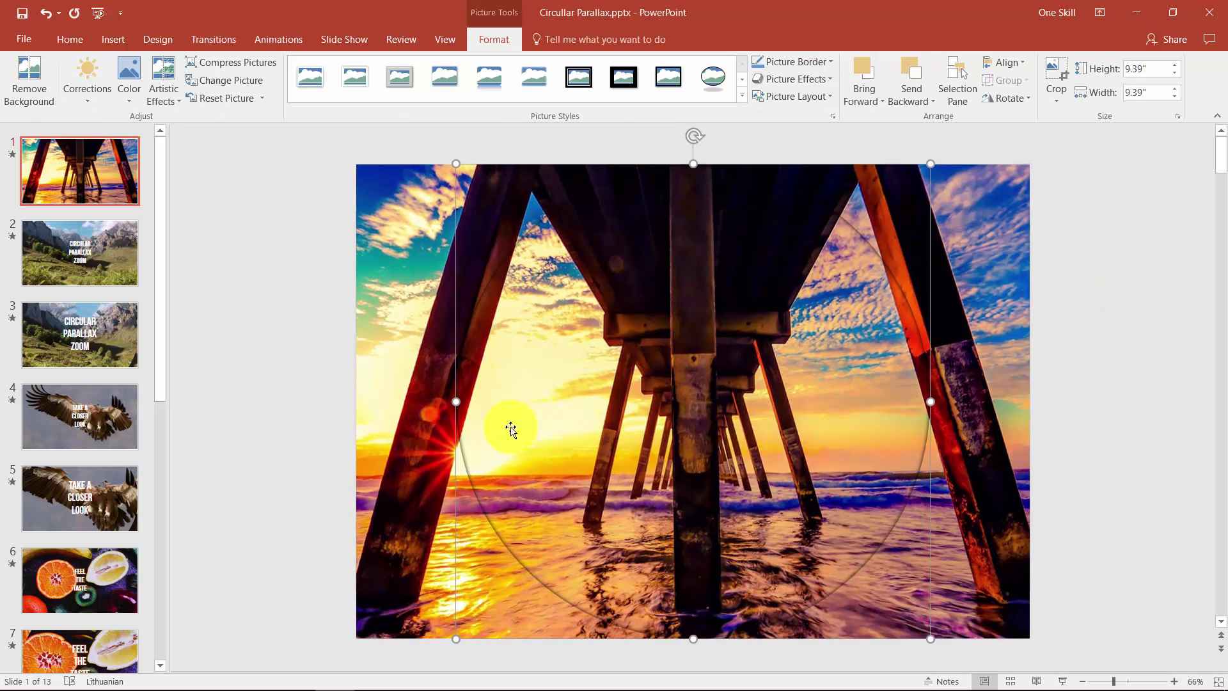
pyautogui.keyDown('shift'); pyautogui.click(415, 309); pyautogui.keyUp('shift')
pyautogui.click(914, 104)
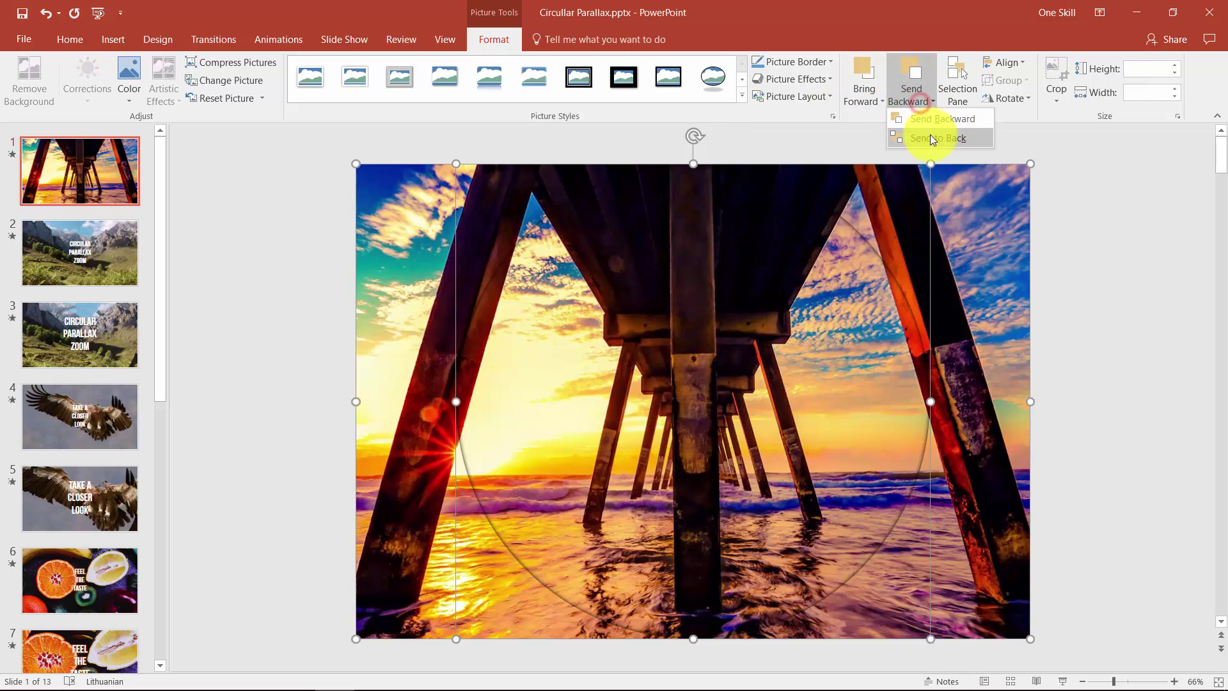
pyautogui.click(930, 137)
pyautogui.click(1099, 270)
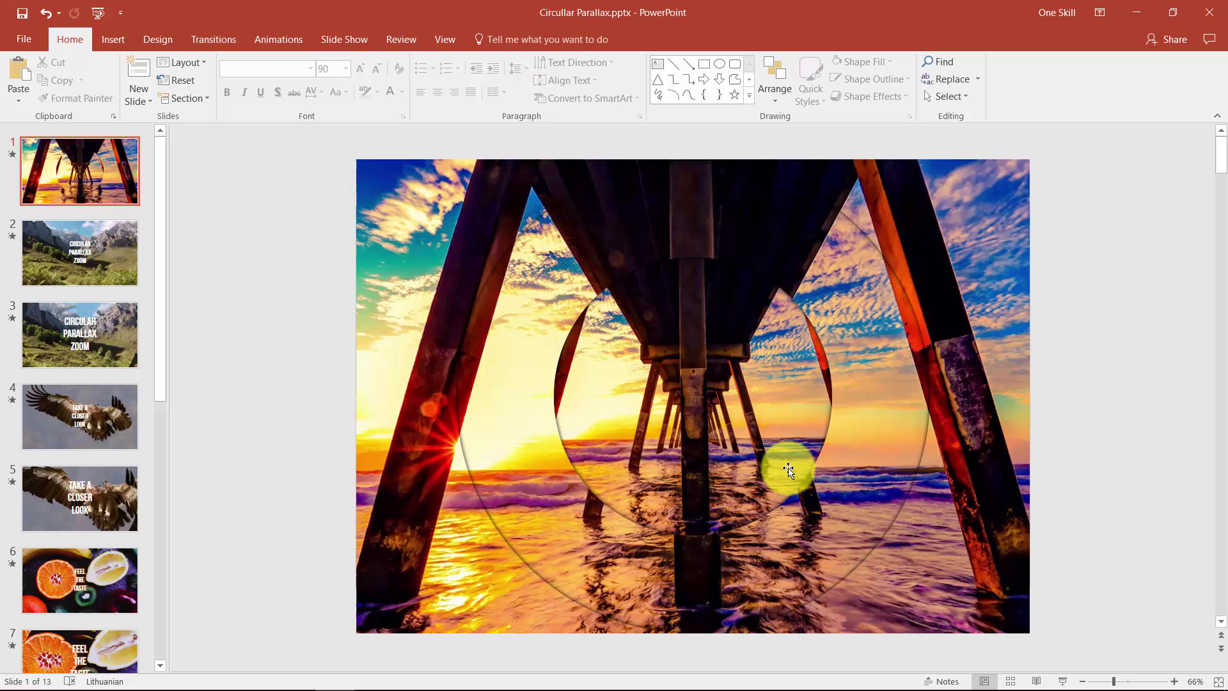
# Crop the small circle picture, resizing its pier photo to line up with the background pier.
pyautogui.click(727, 395)
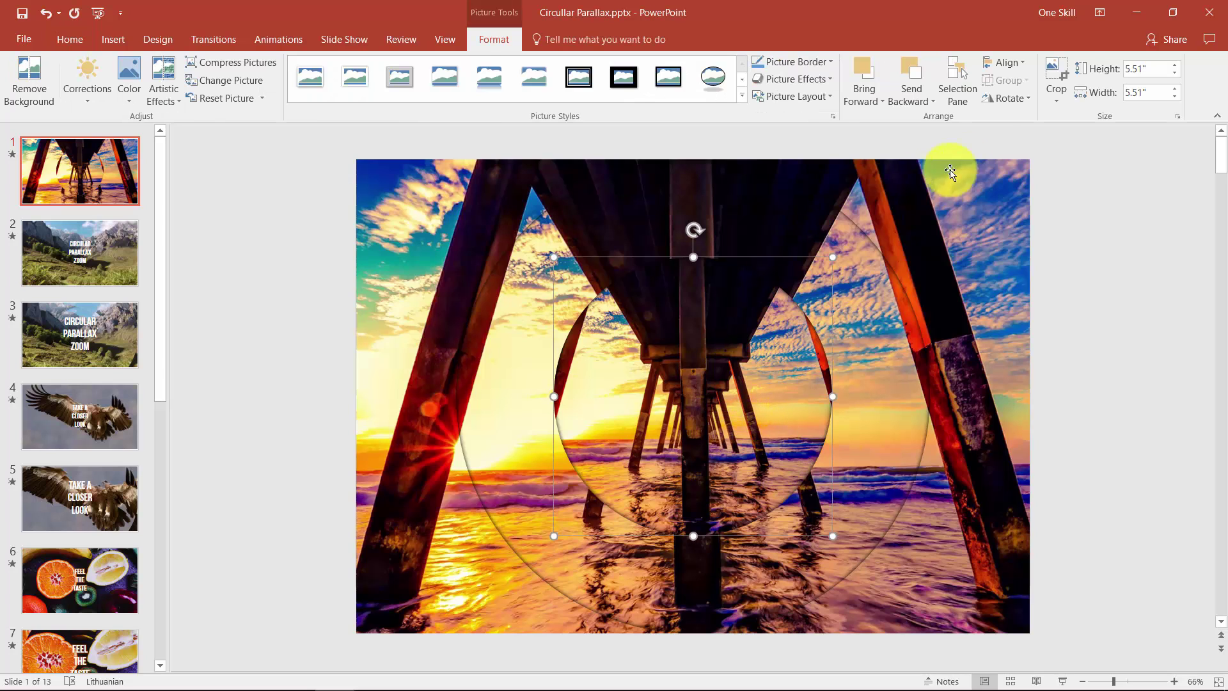
pyautogui.click(1055, 68)
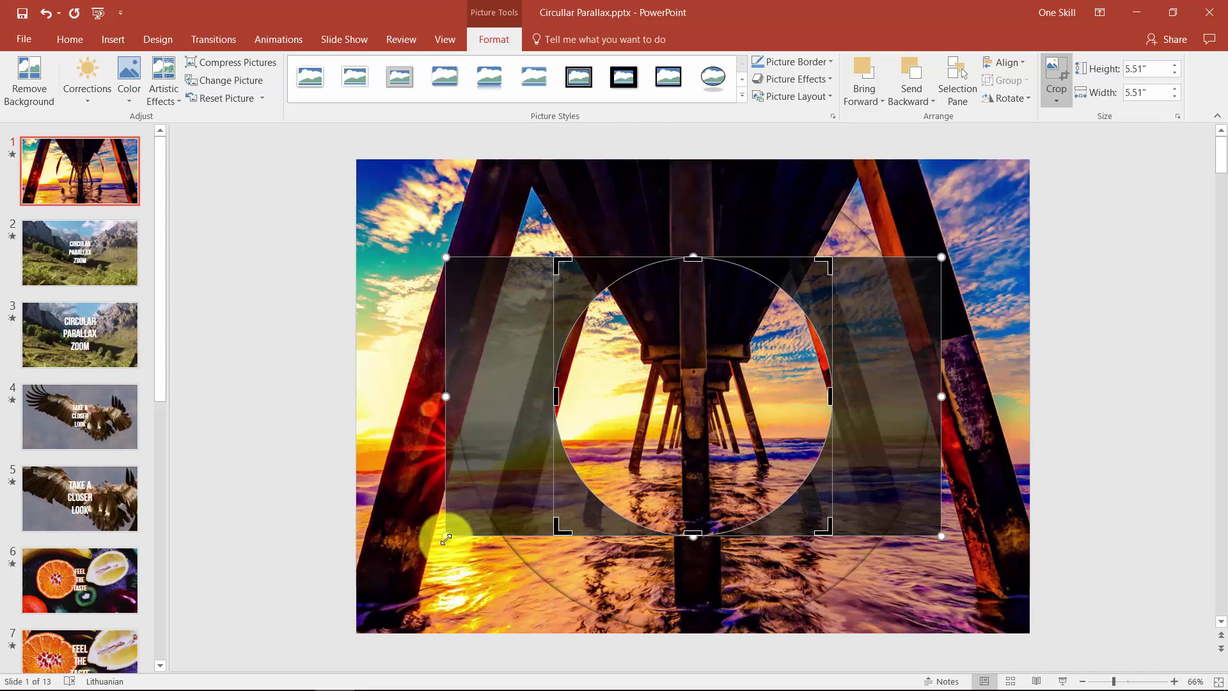
pyautogui.moveTo(445, 536); pyautogui.dragTo(285, 633)
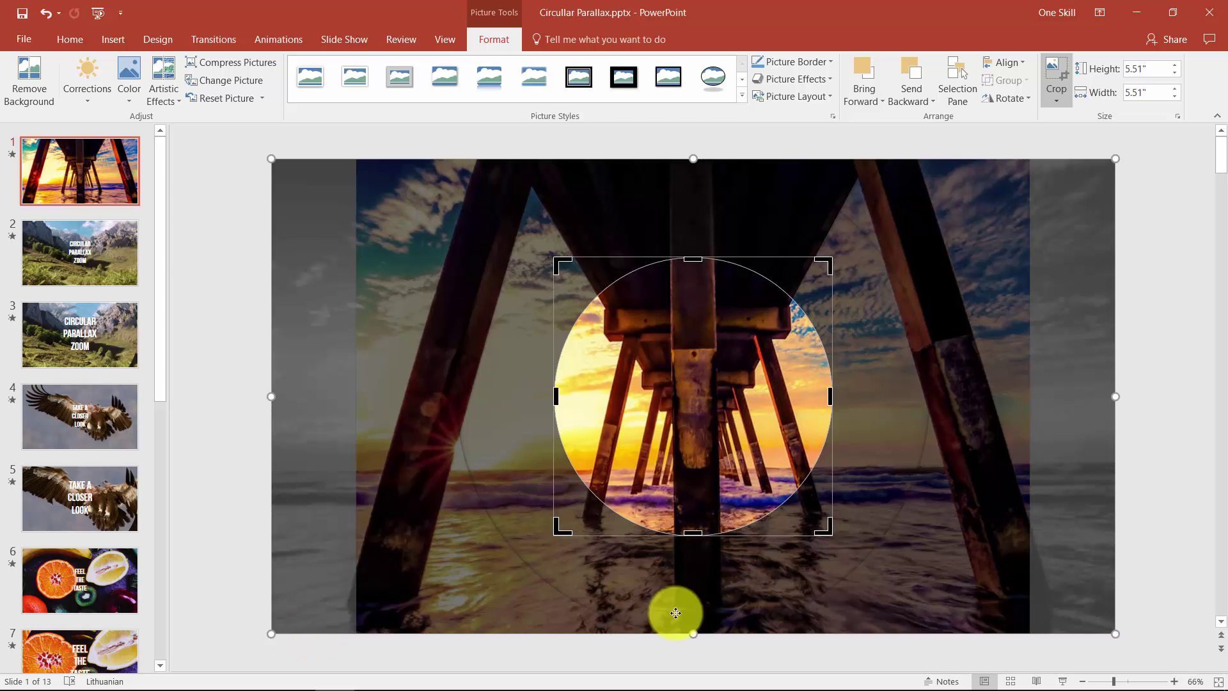
pyautogui.moveTo(268, 636); pyautogui.dragTo(301, 628)
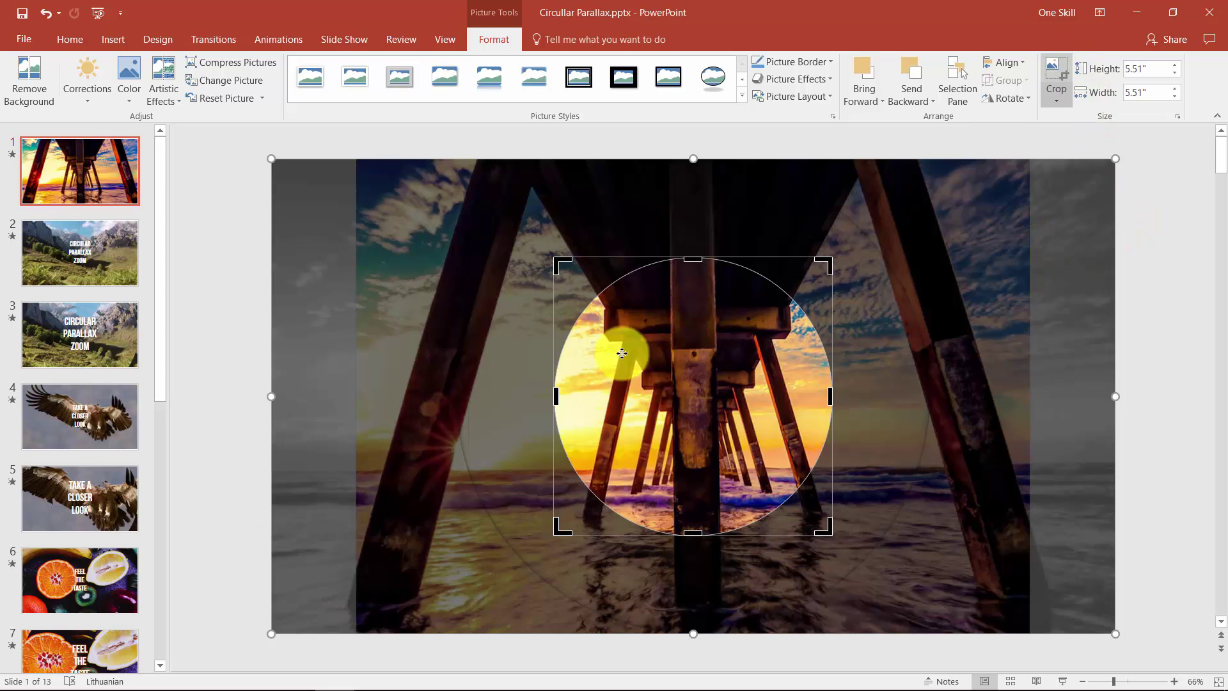
pyautogui.moveTo(271, 634); pyautogui.dragTo(305, 632)
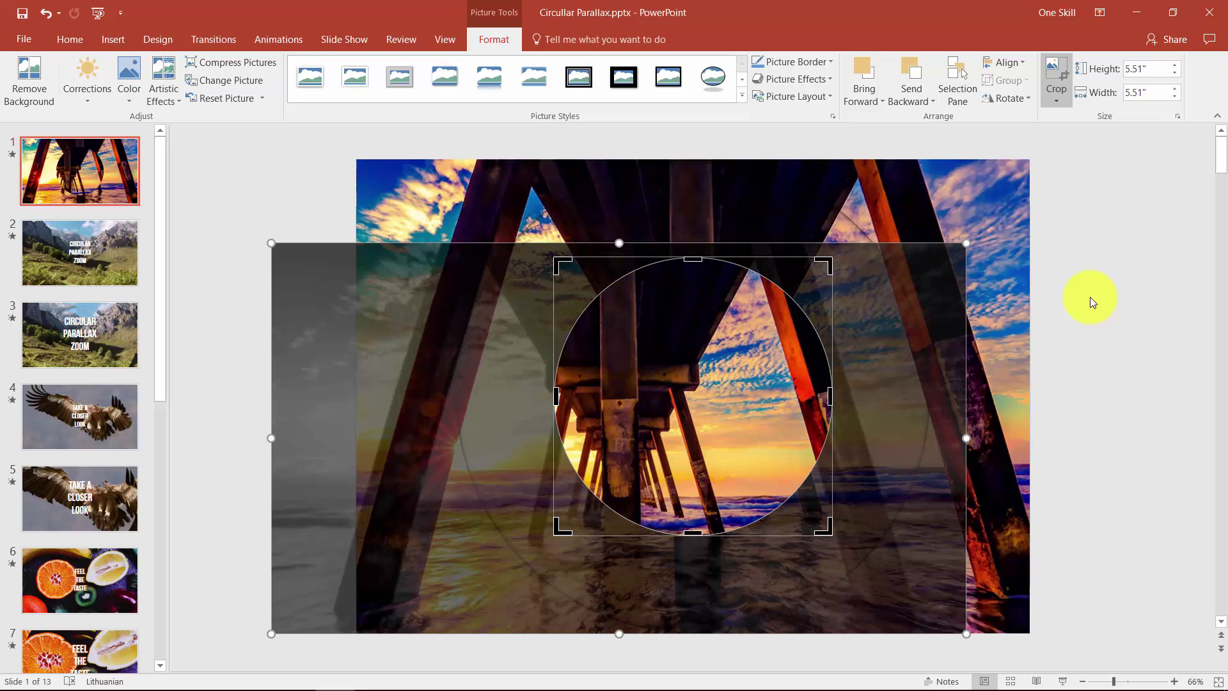
pyautogui.moveTo(965, 244); pyautogui.dragTo(1114, 174)
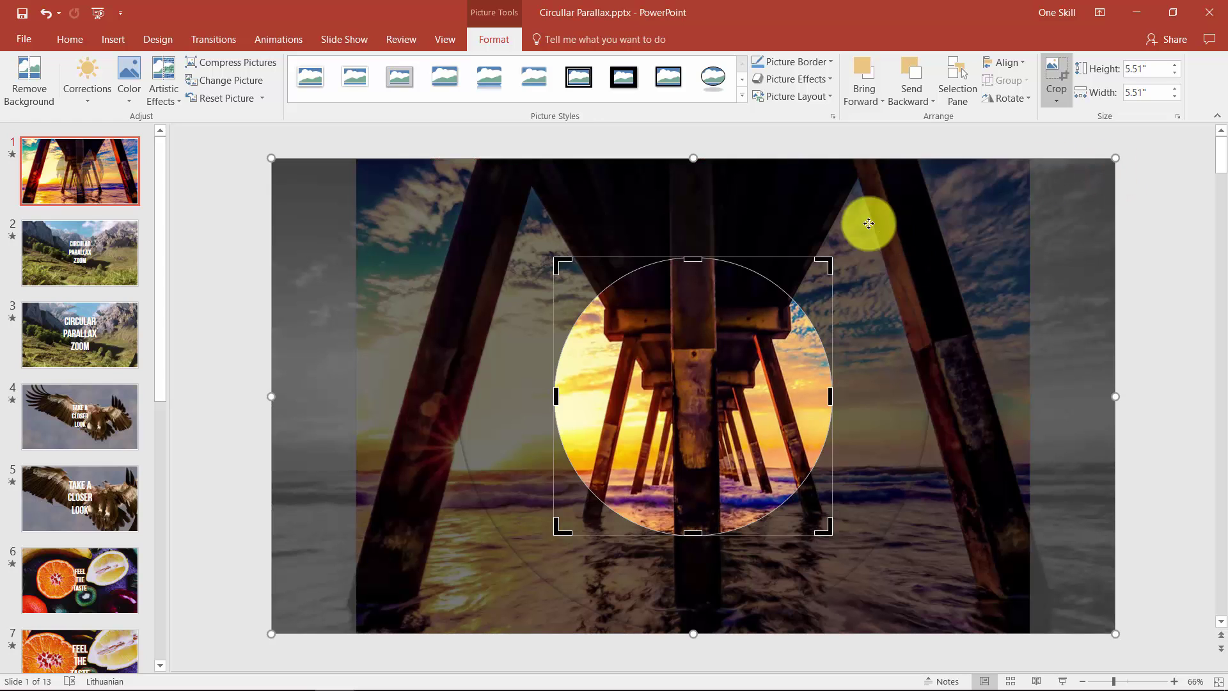
pyautogui.click(1058, 64)
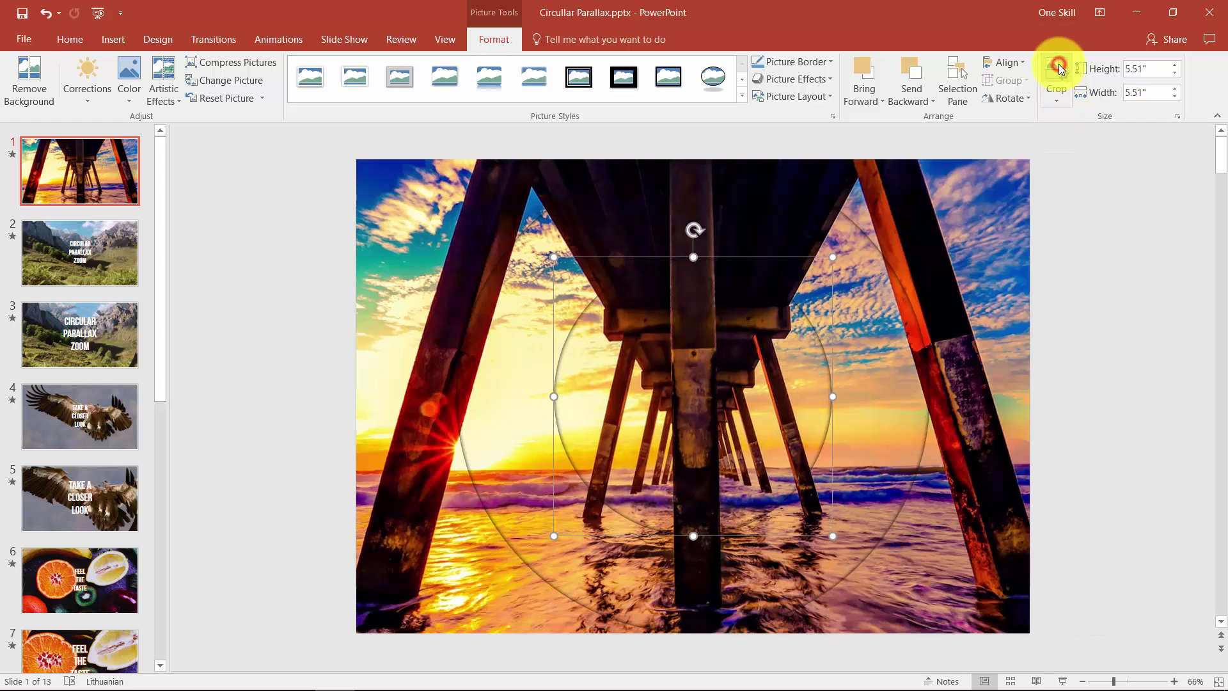
pyautogui.click(1060, 288)
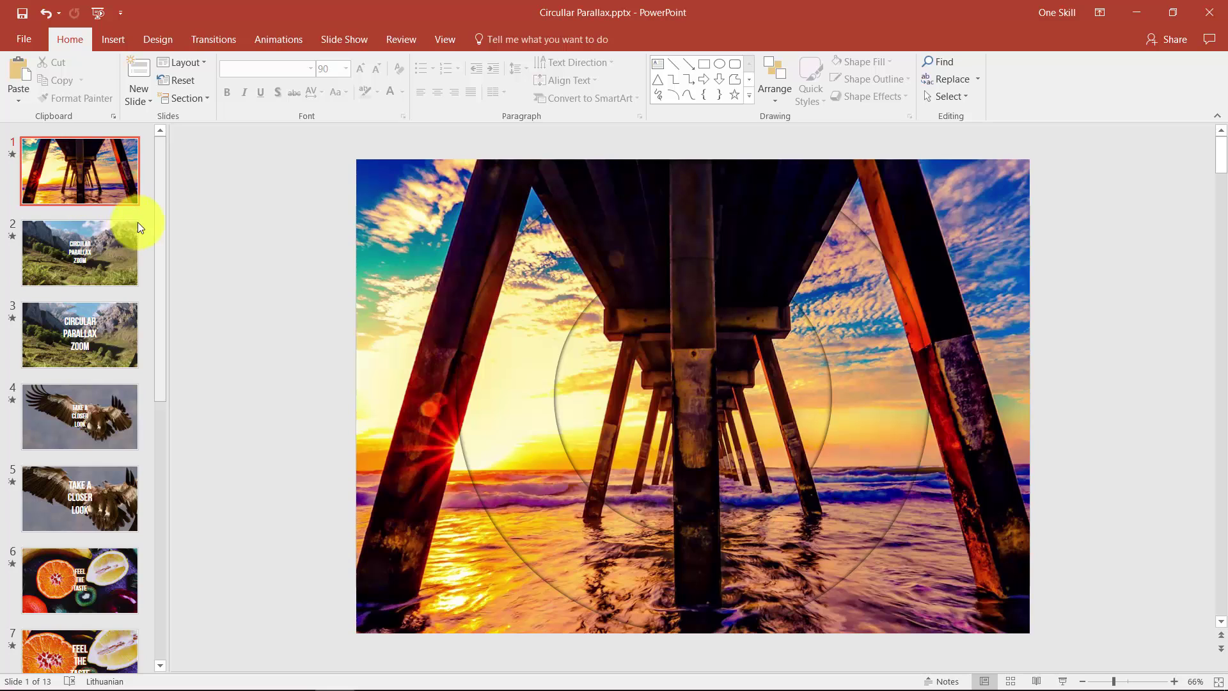
# Duplicate slide 1 to create slide 2.
pyautogui.rightClick(70, 158)
pyautogui.rightClick(54, 153)
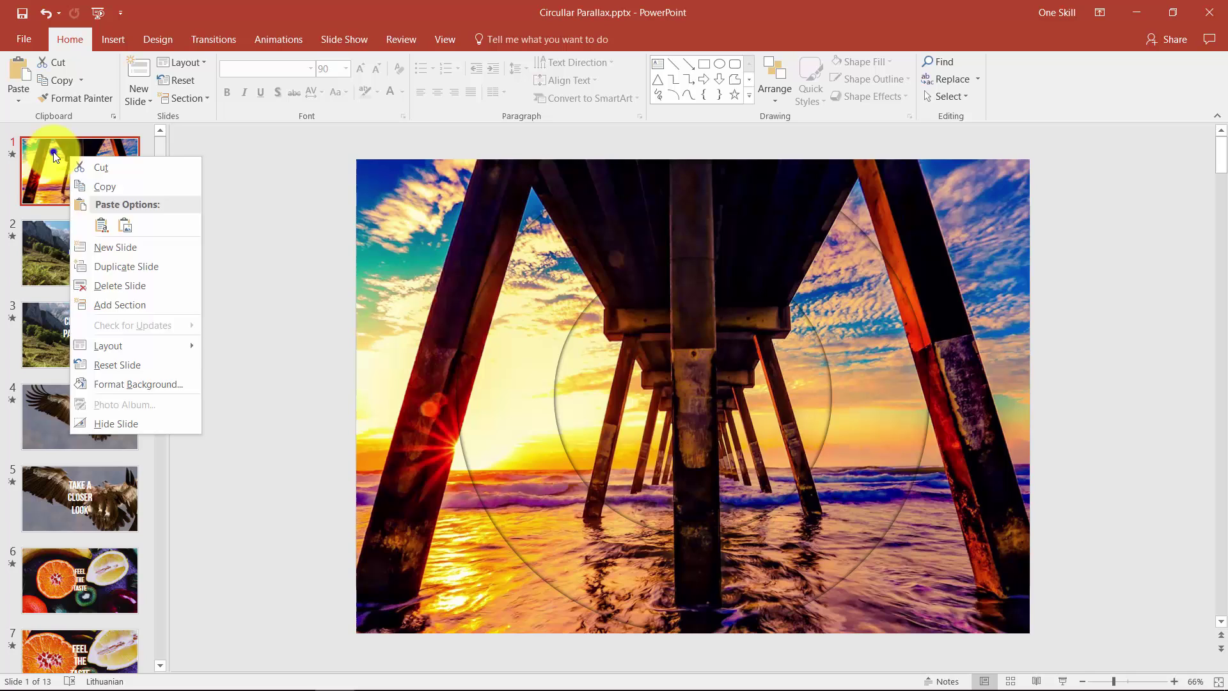
pyautogui.click(129, 263)
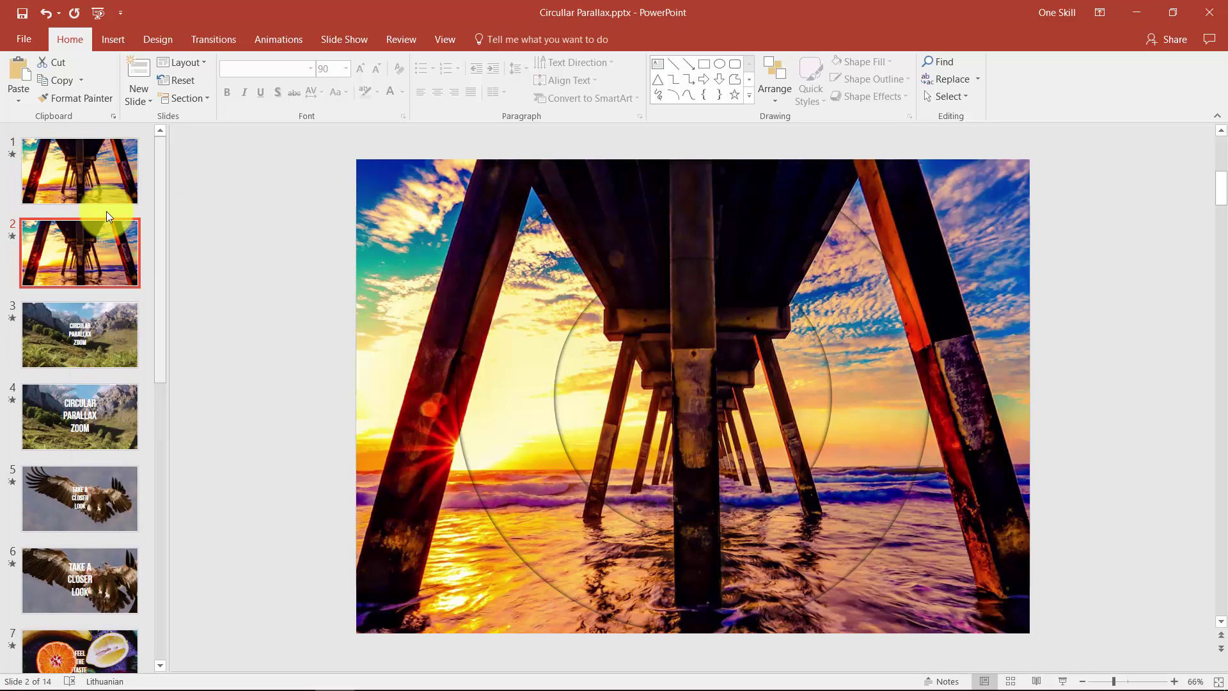
# Apply the Step 2 layout to slide 2.
pyautogui.rightClick(86, 245)
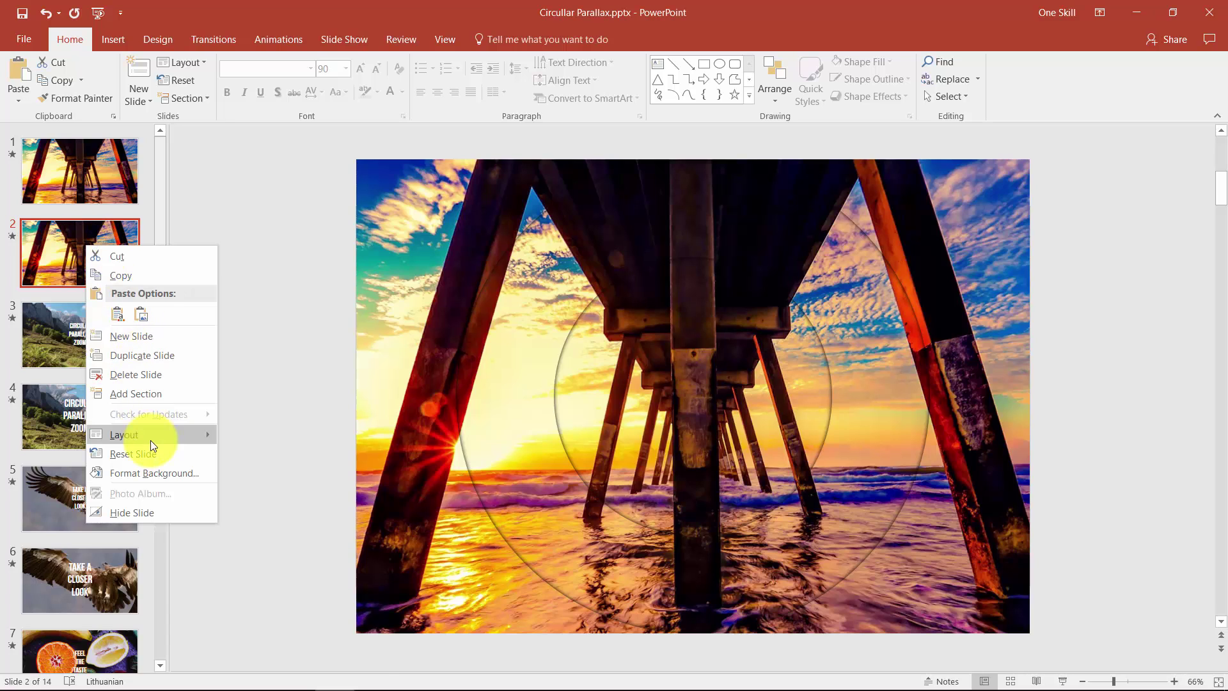
pyautogui.moveTo(151, 436)
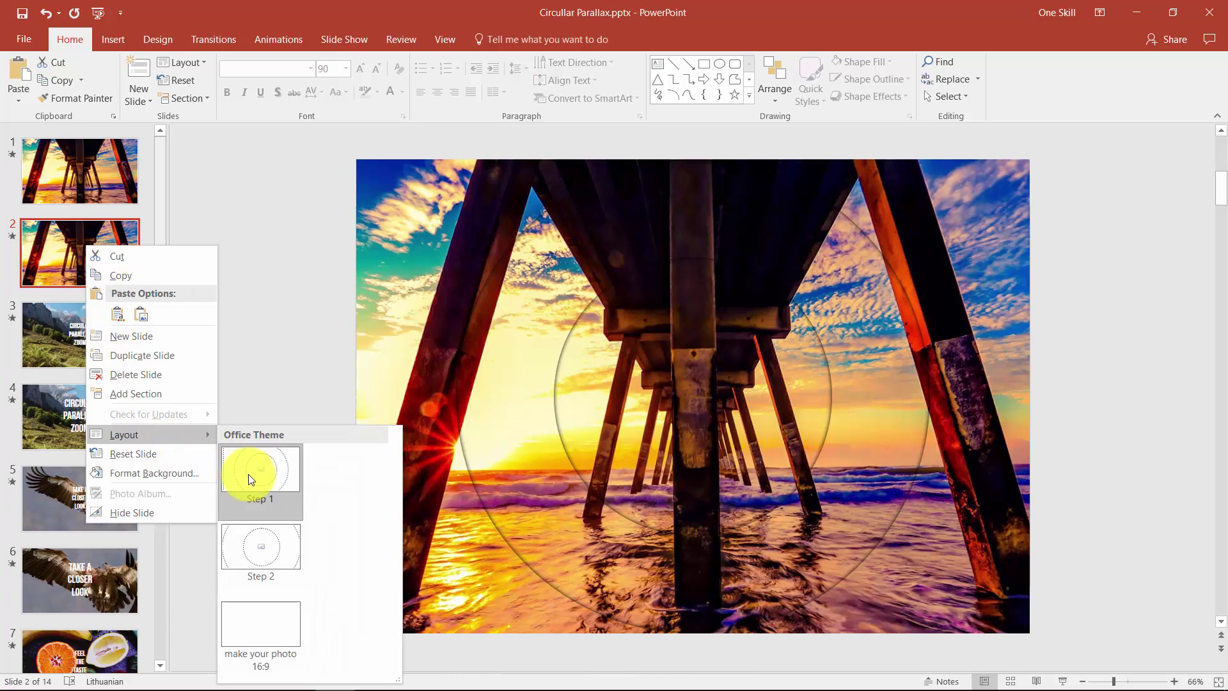
pyautogui.click(266, 551)
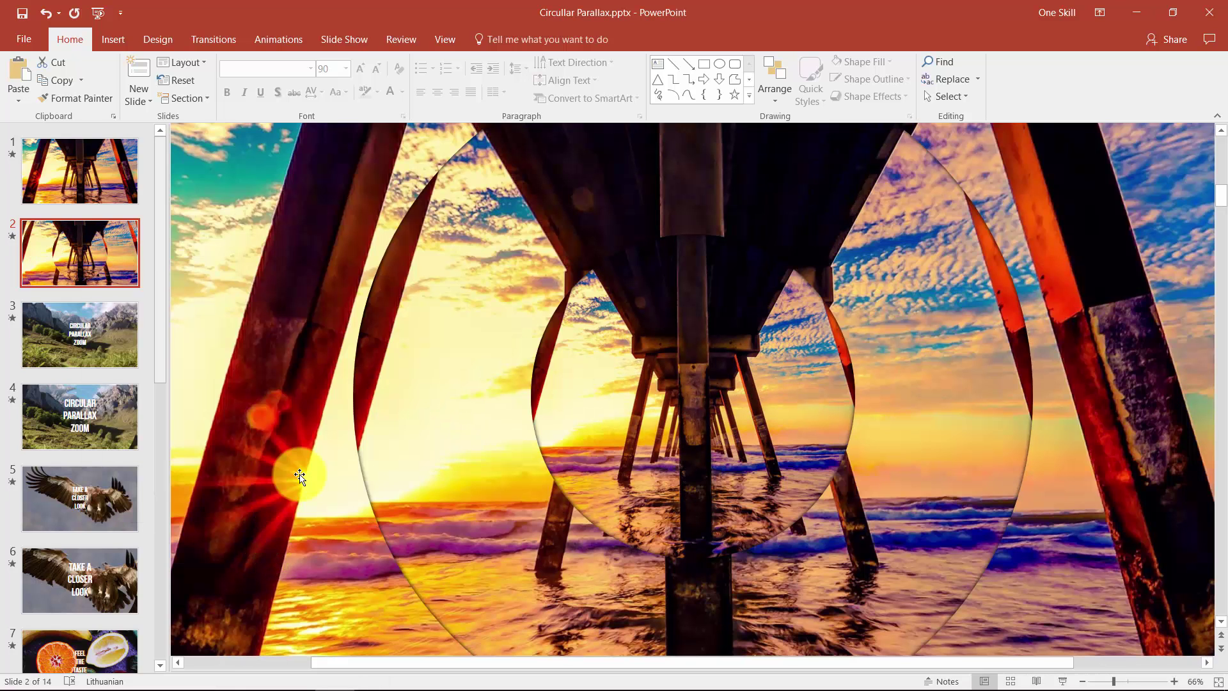
pyautogui.keyDown('ctrl'); pyautogui.scroll(-5, 384, 416); pyautogui.keyUp('ctrl')
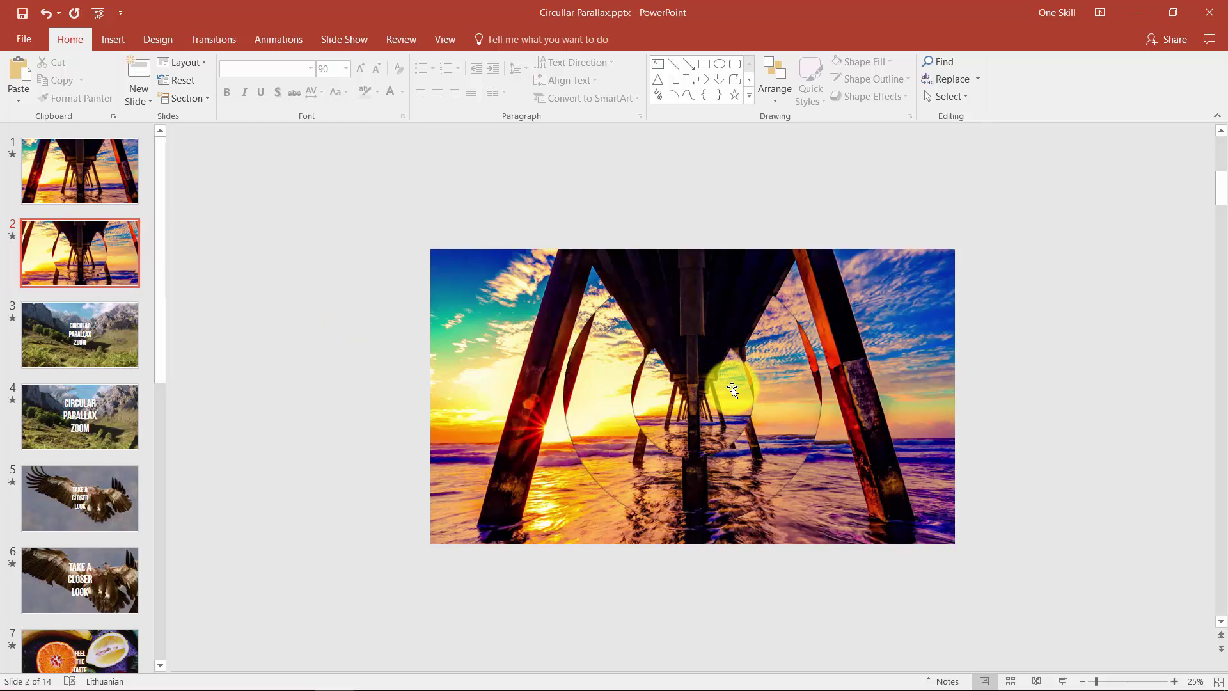
pyautogui.keyDown('ctrl'); pyautogui.scroll(2, 716, 385); pyautogui.keyUp('ctrl')
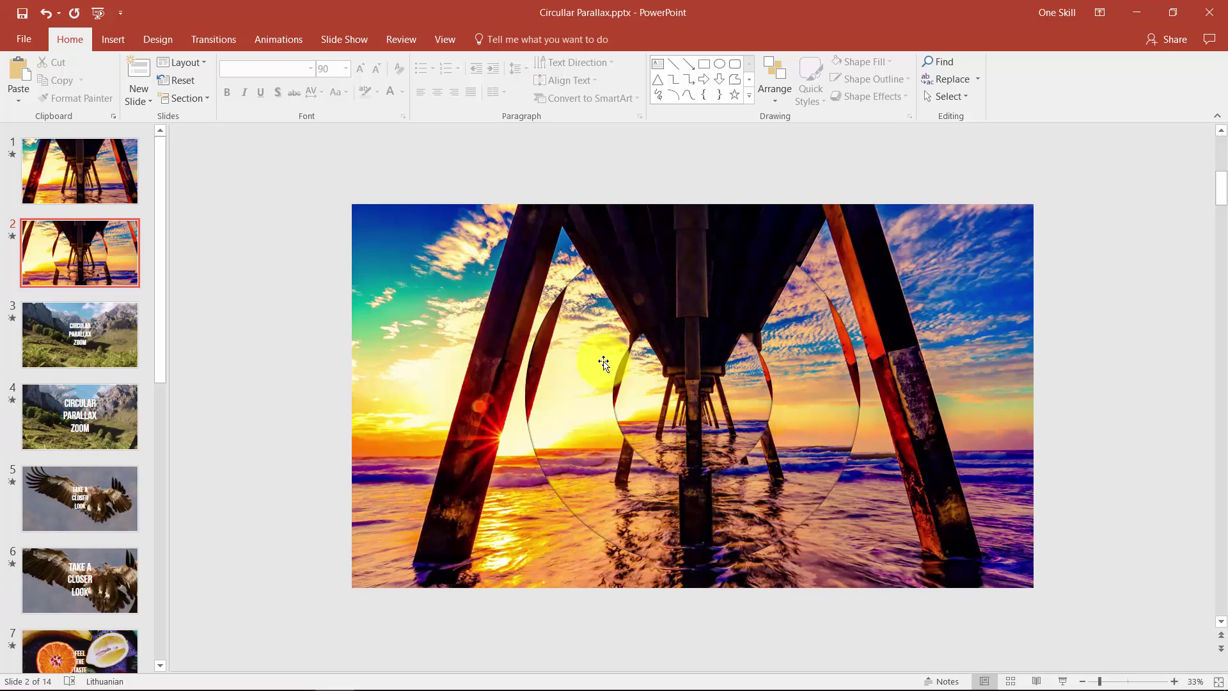
pyautogui.keyDown('ctrl'); pyautogui.scroll(2, 575, 362); pyautogui.keyUp('ctrl')
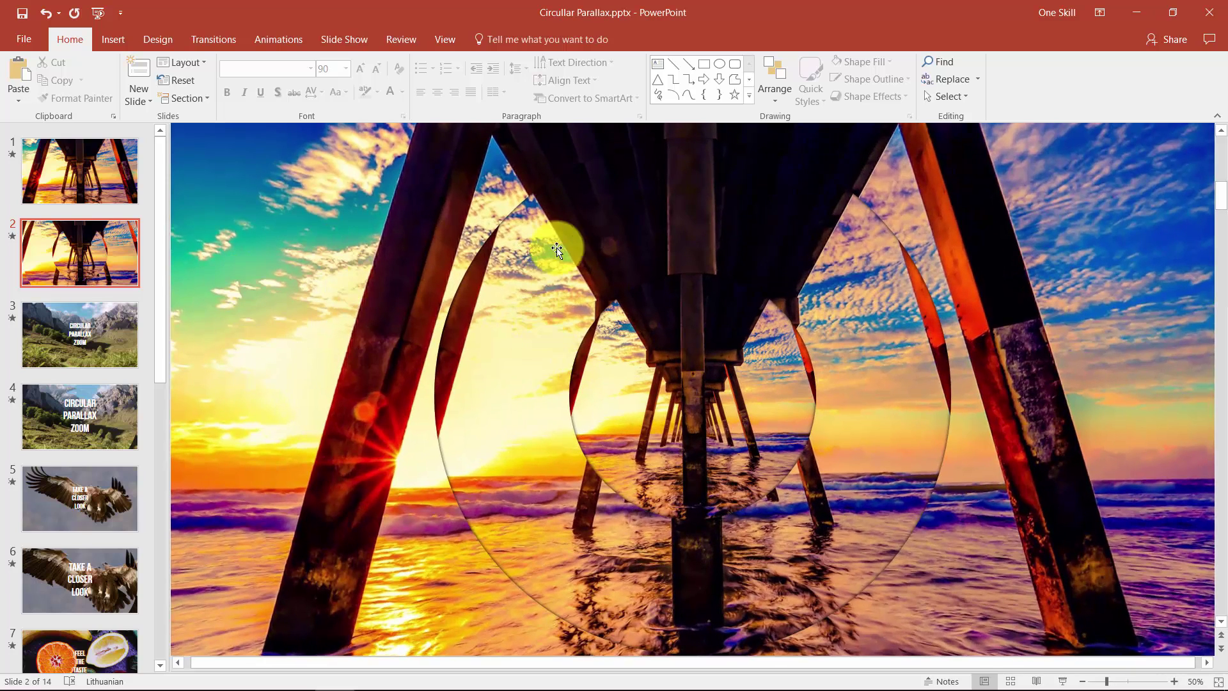
pyautogui.keyDown('ctrl'); pyautogui.scroll(1, 720, 375); pyautogui.keyUp('ctrl')
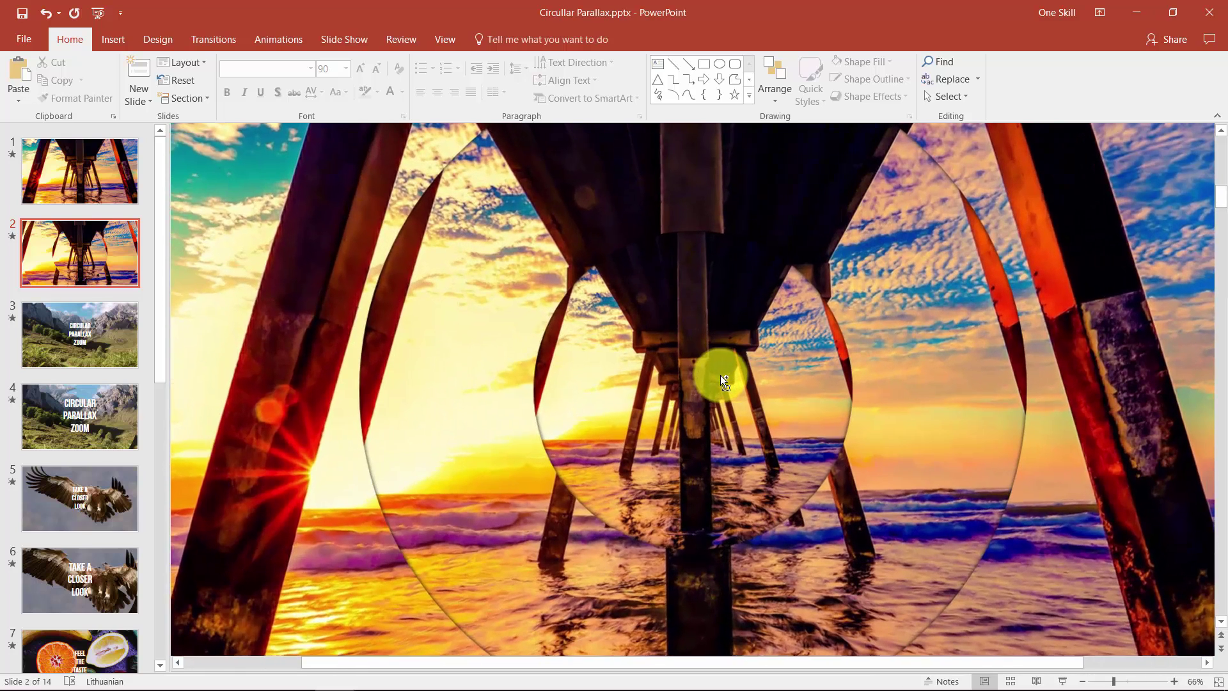
pyautogui.click(703, 387)
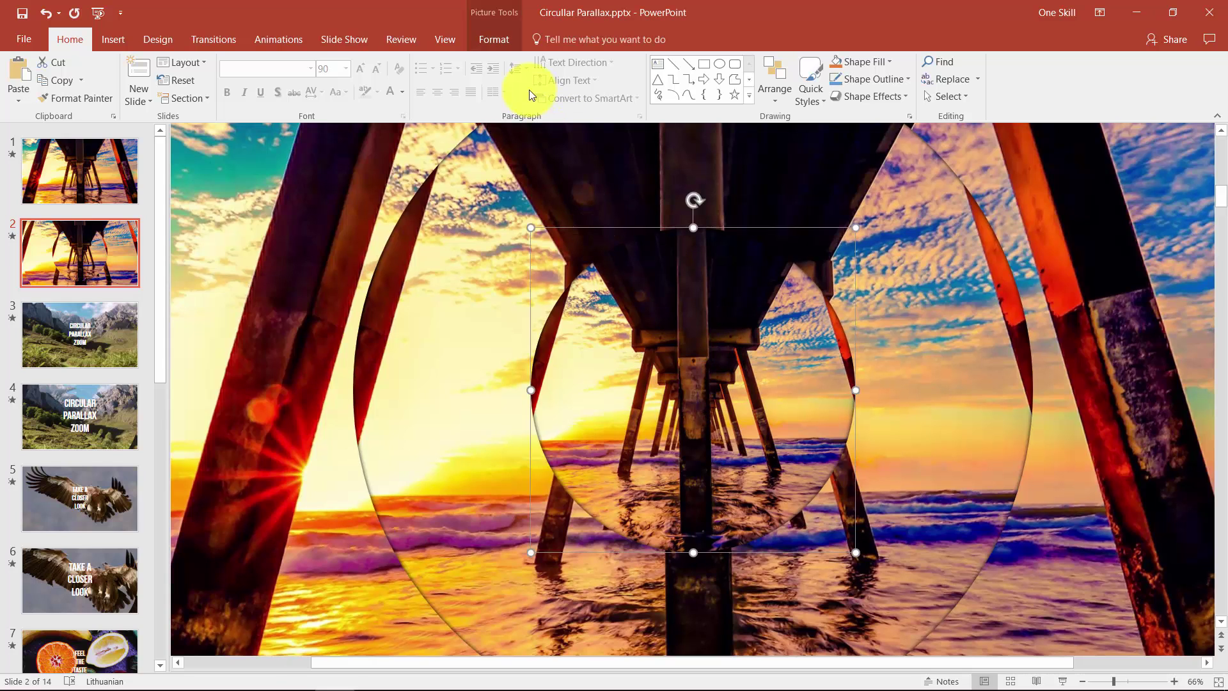
# In crop mode, enlarge slide 2's small-circle pier photo toward the lower left and upper right.
pyautogui.click(499, 38)
pyautogui.click(1056, 76)
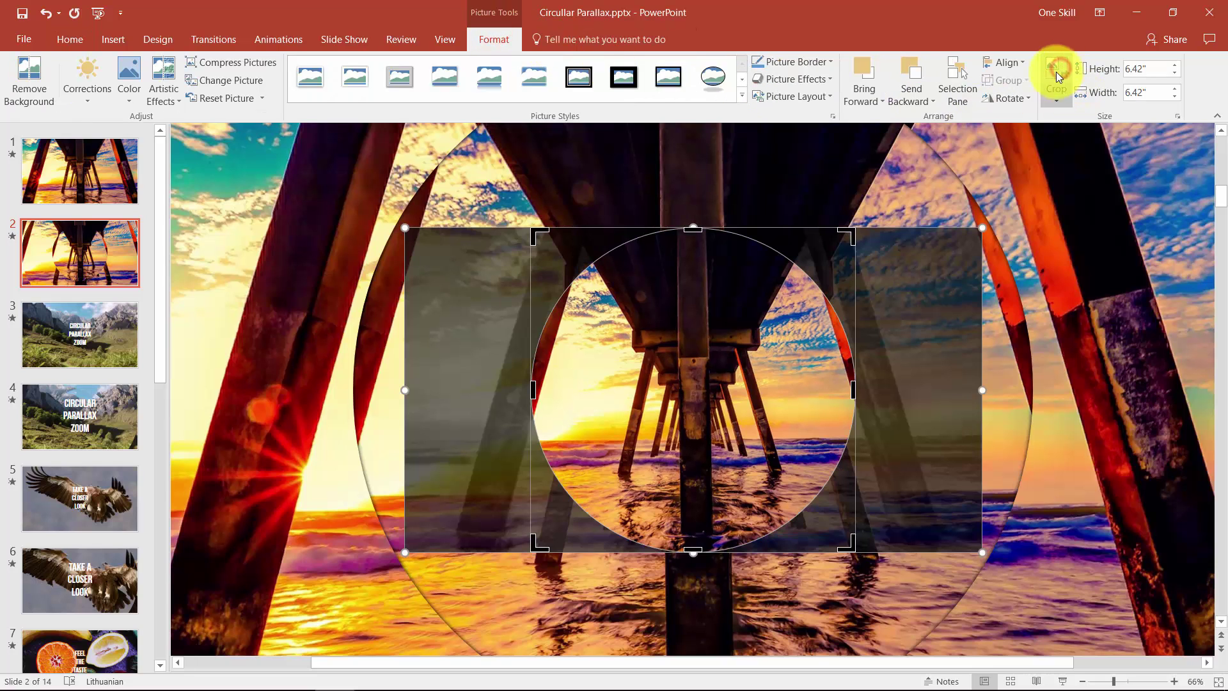
pyautogui.scroll(-2, 784, 311)
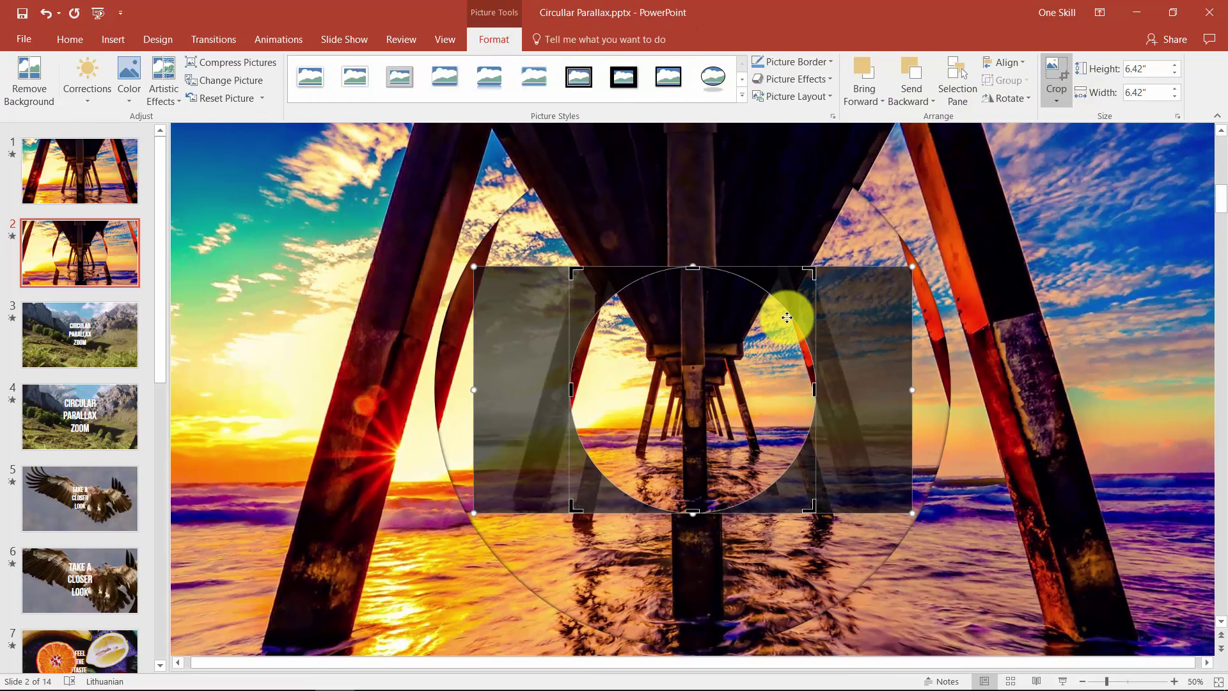
pyautogui.scroll(-4, 777, 373)
pyautogui.scroll(4, 748, 385)
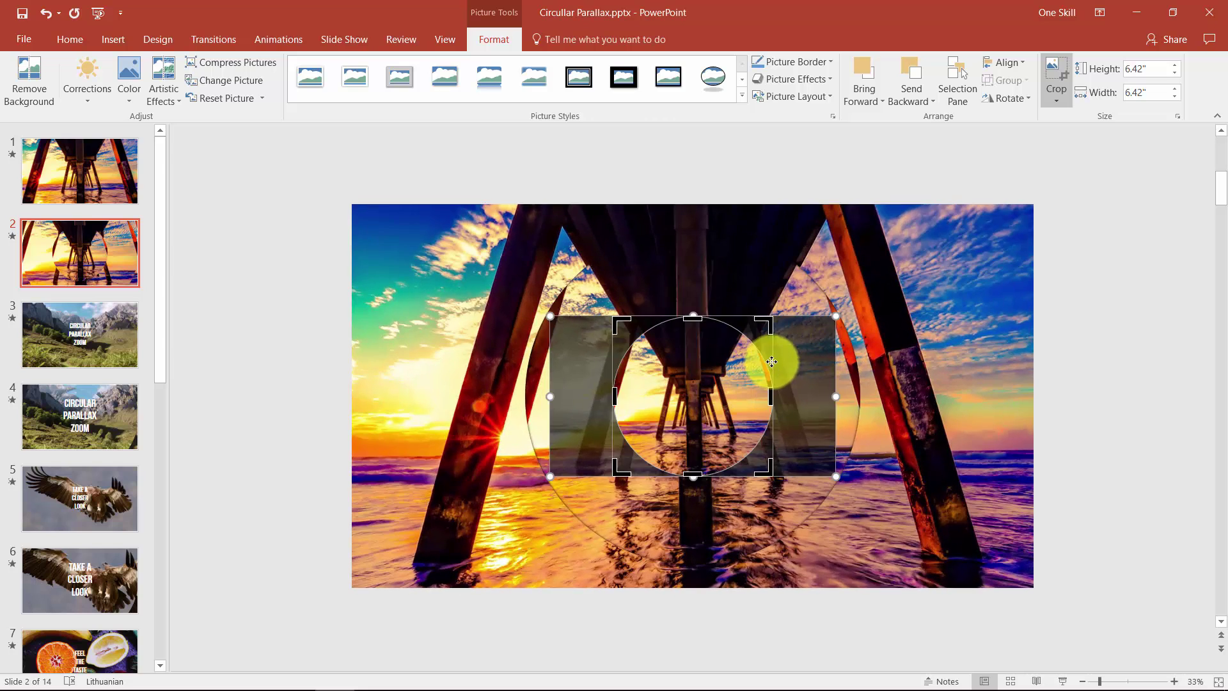
pyautogui.scroll(-2, 769, 362)
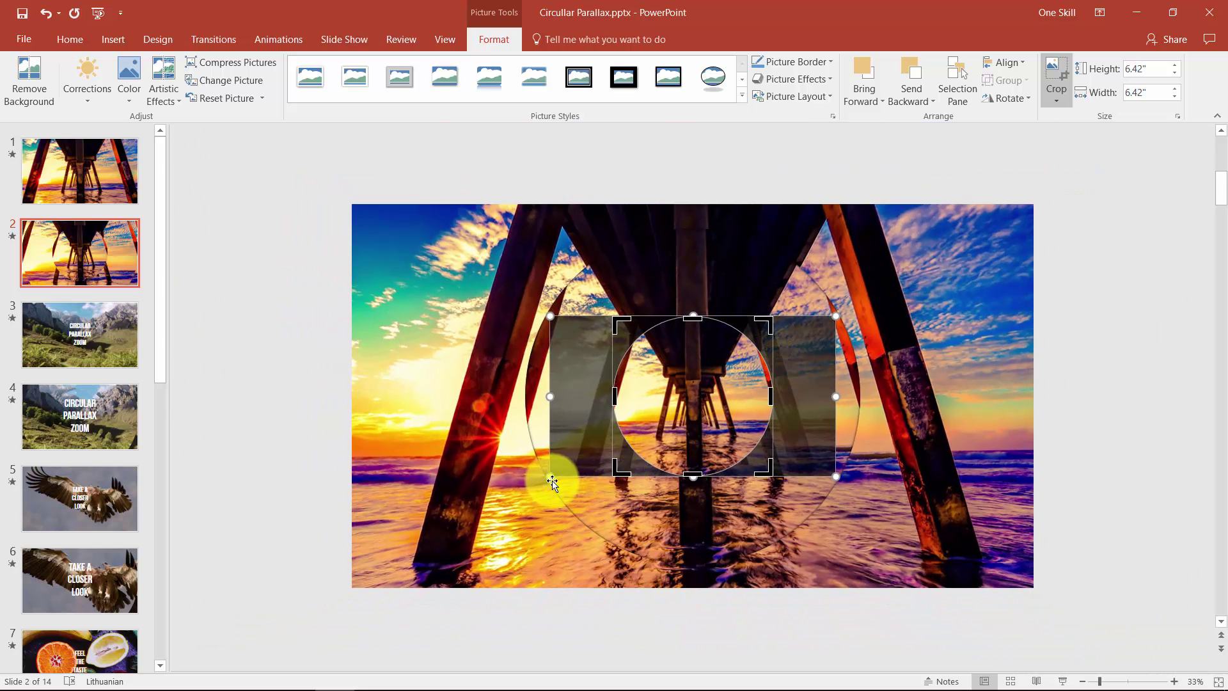
pyautogui.moveTo(541, 482); pyautogui.dragTo(465, 523)
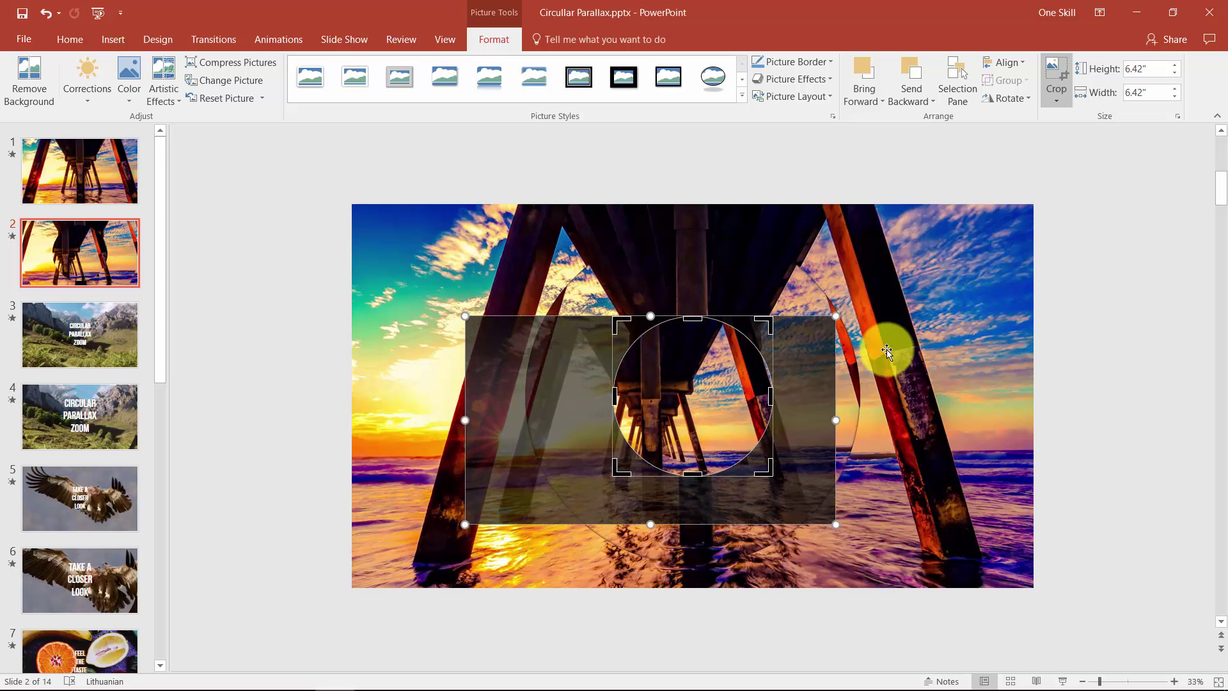
pyautogui.hotkey('ctrl', 'z')
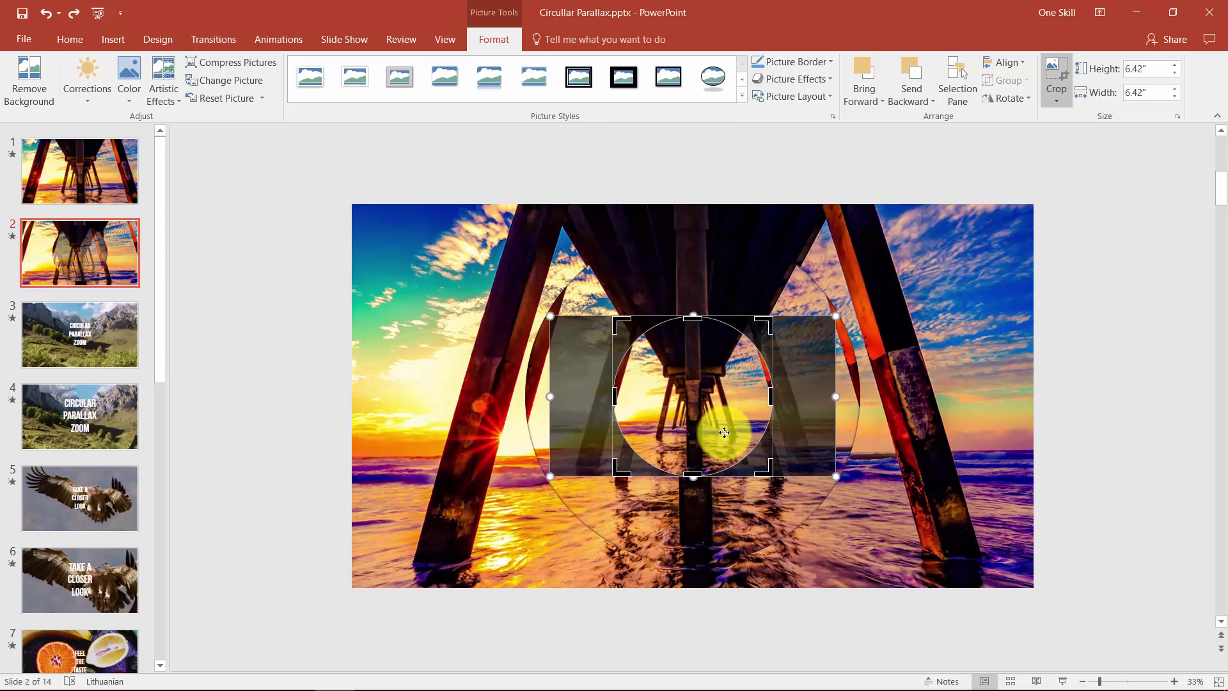
pyautogui.moveTo(549, 477); pyautogui.dragTo(491, 520)
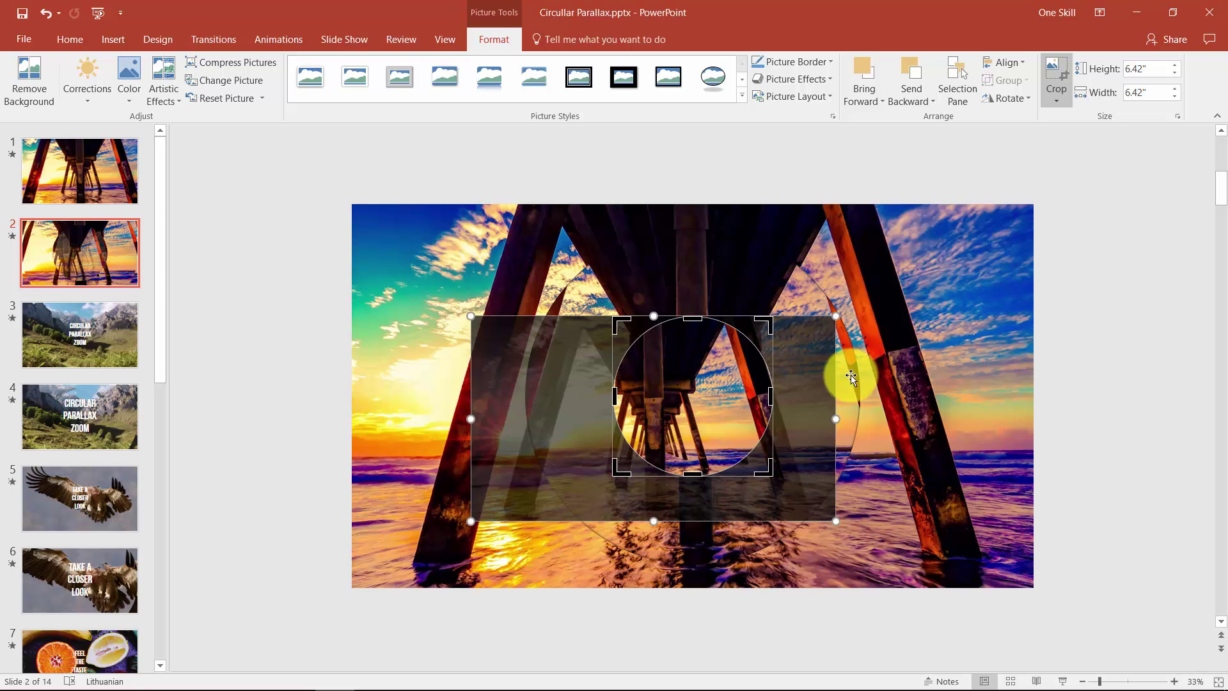
pyautogui.moveTo(835, 314); pyautogui.dragTo(916, 270)
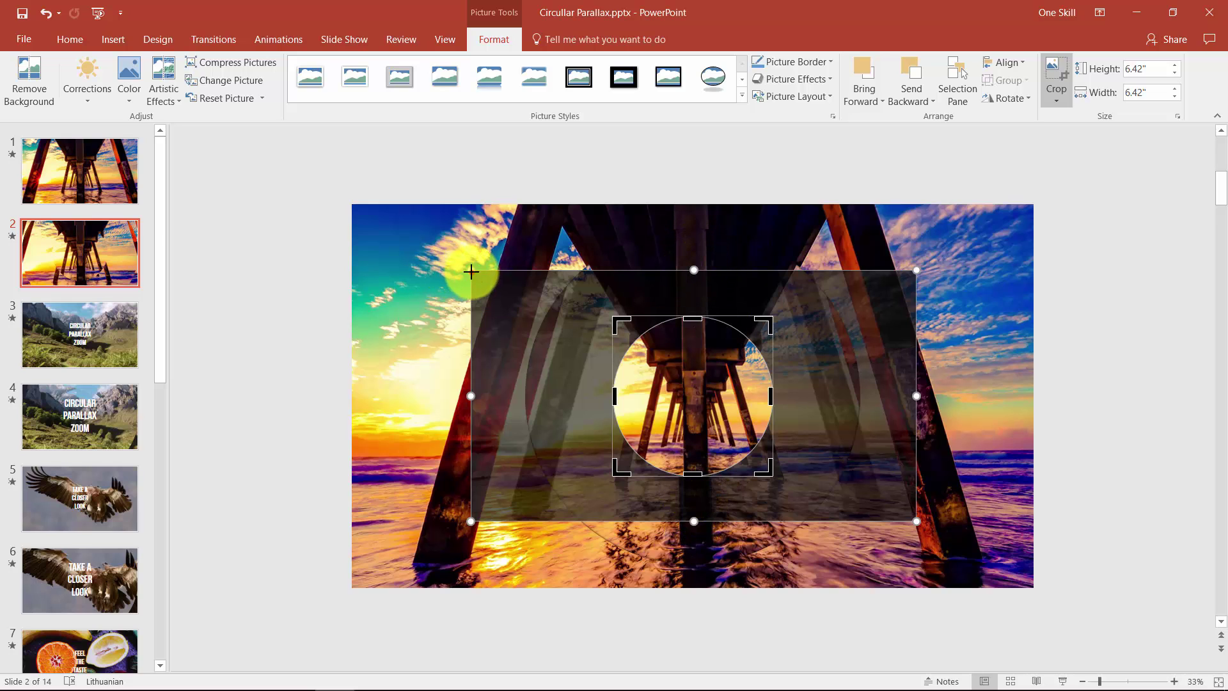
pyautogui.moveTo(471, 271); pyautogui.dragTo(474, 273)
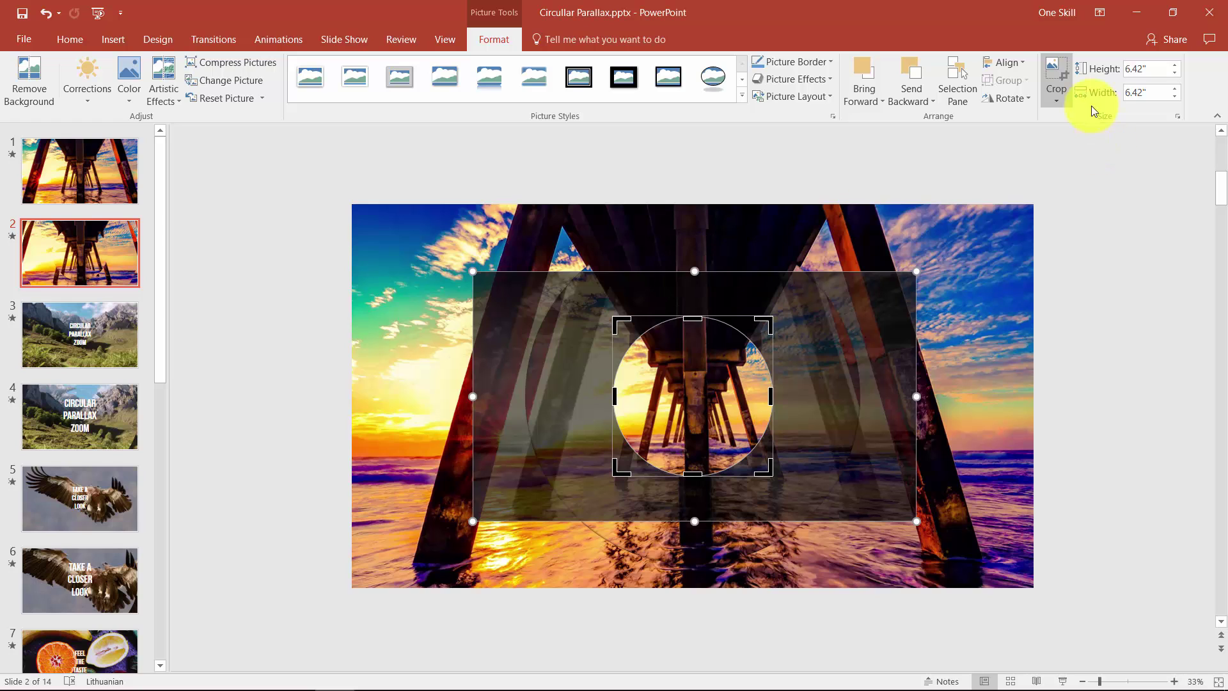
pyautogui.click(1056, 67)
pyautogui.click(1107, 254)
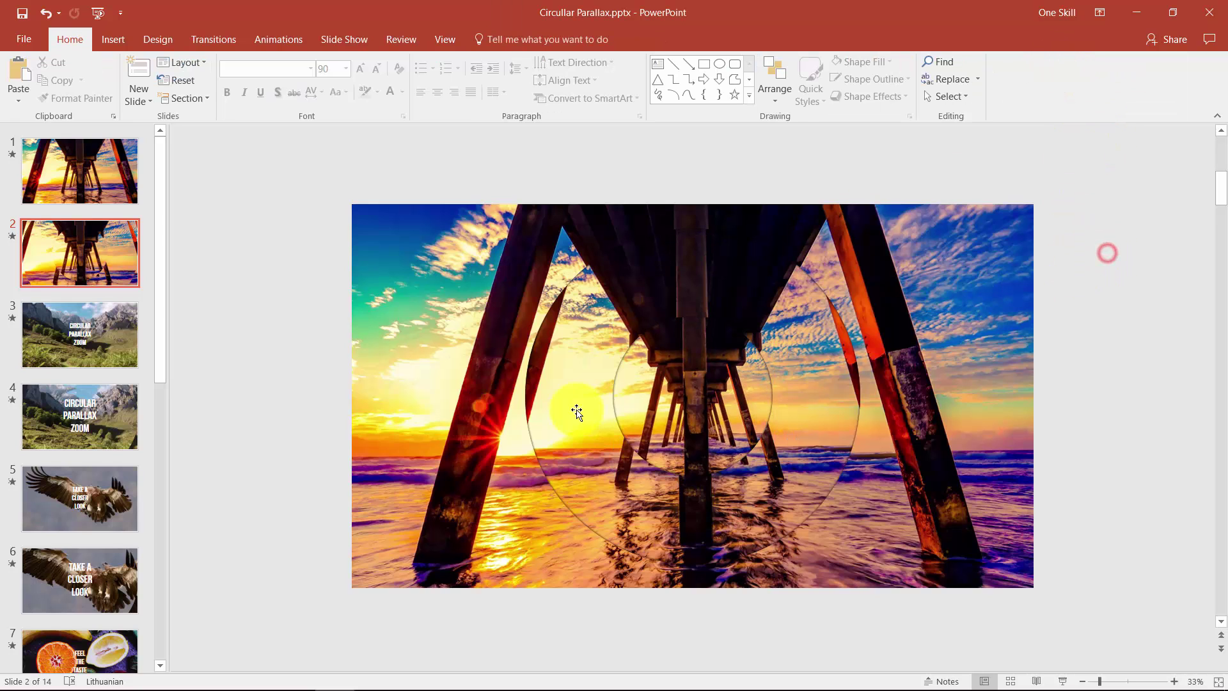
pyautogui.click(110, 161)
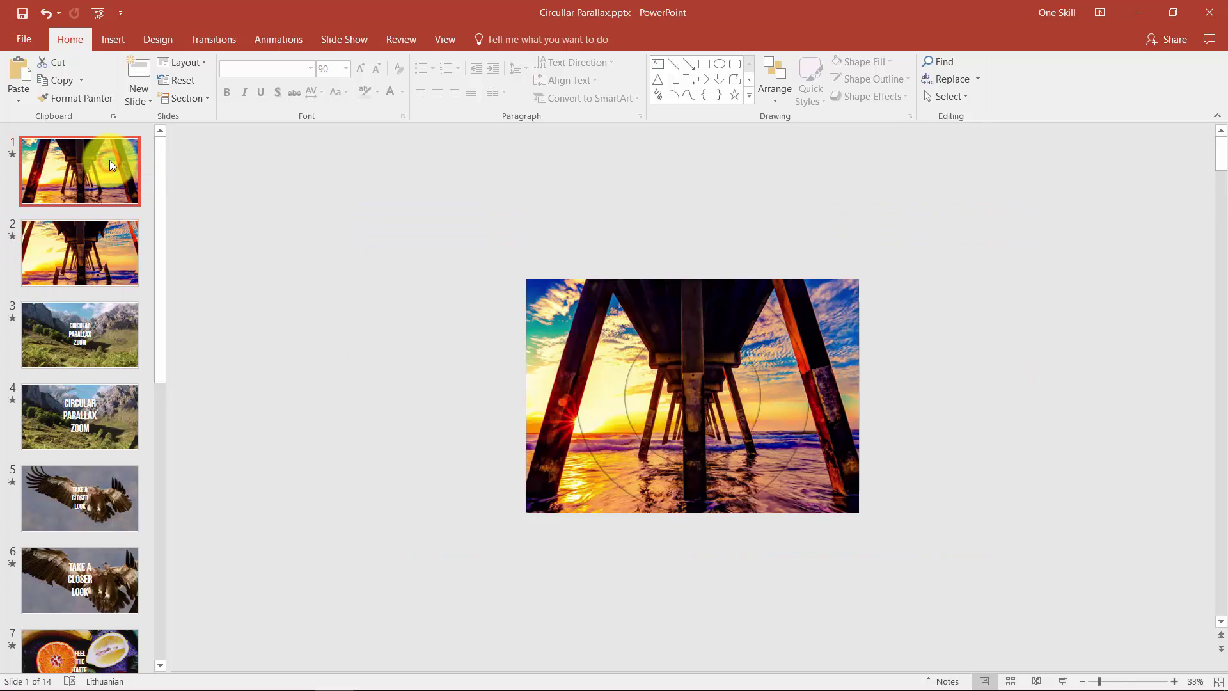
pyautogui.click(985, 637)
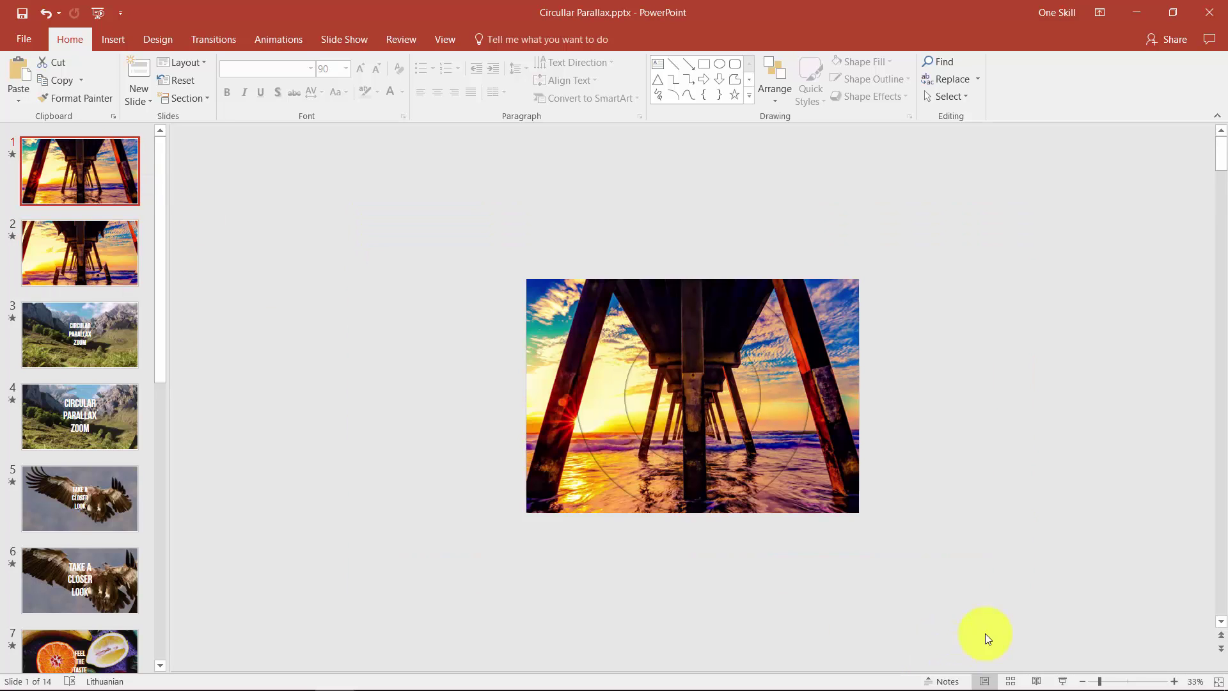
pyautogui.click(1064, 682)
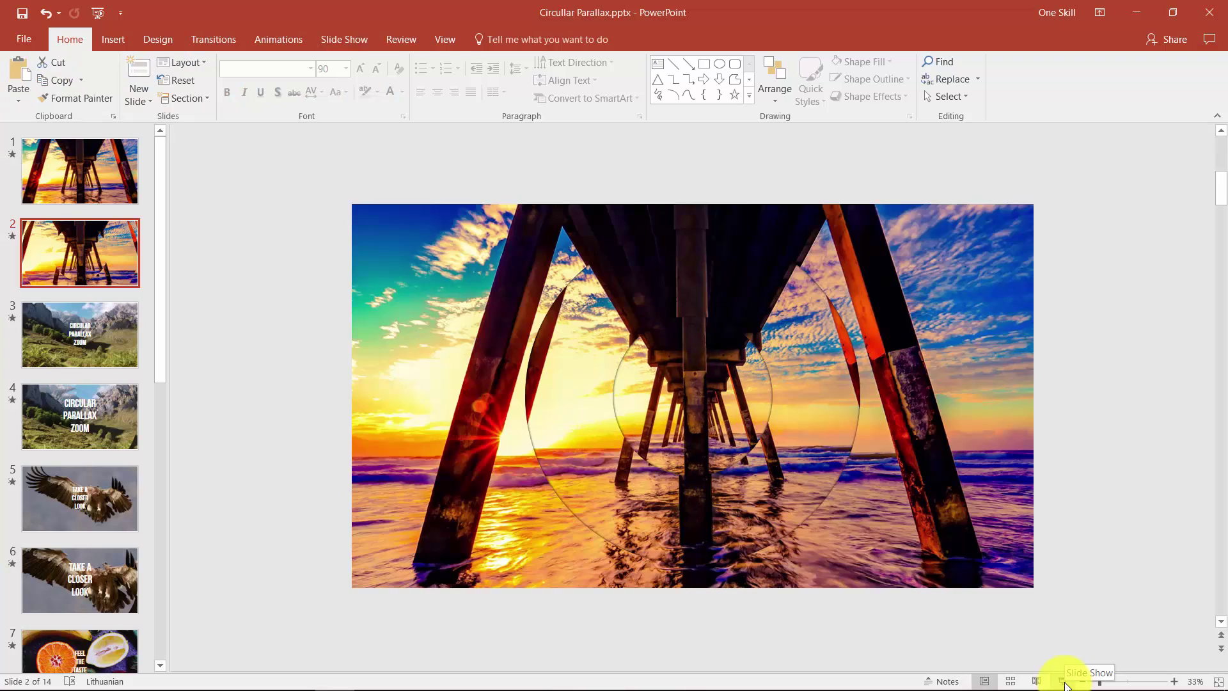
# Crop slide 2's small circle picture, moving its pier photo slightly left.
pyautogui.click(701, 366)
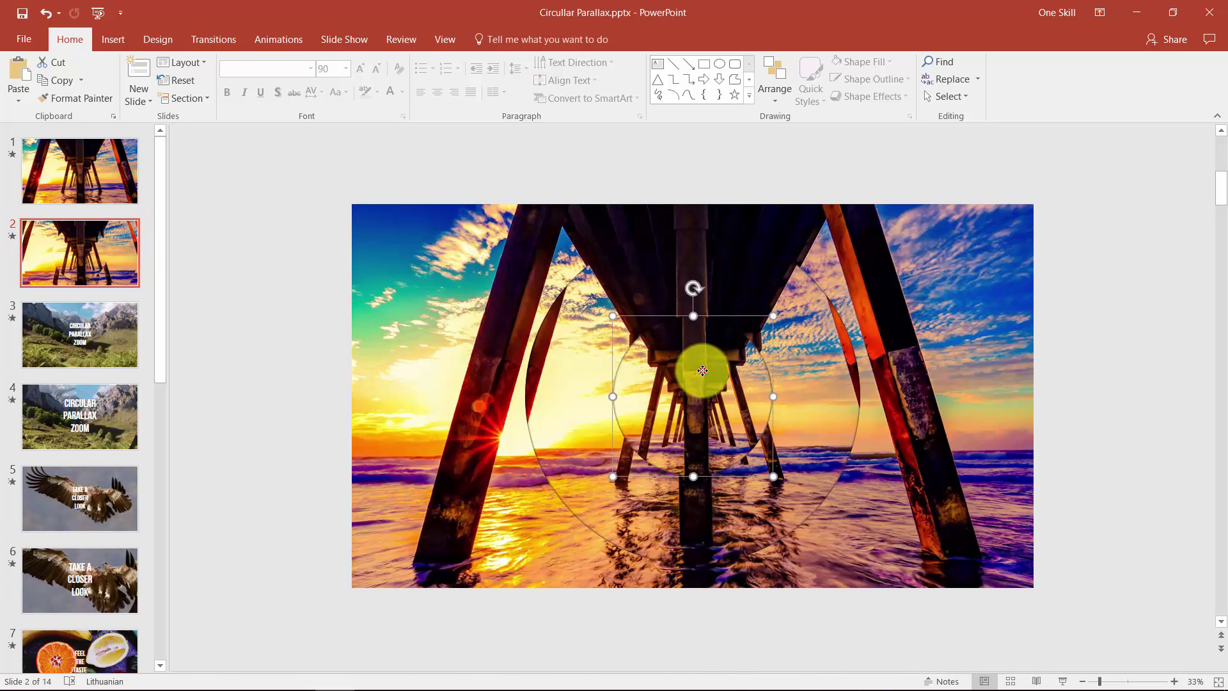
pyautogui.click(502, 41)
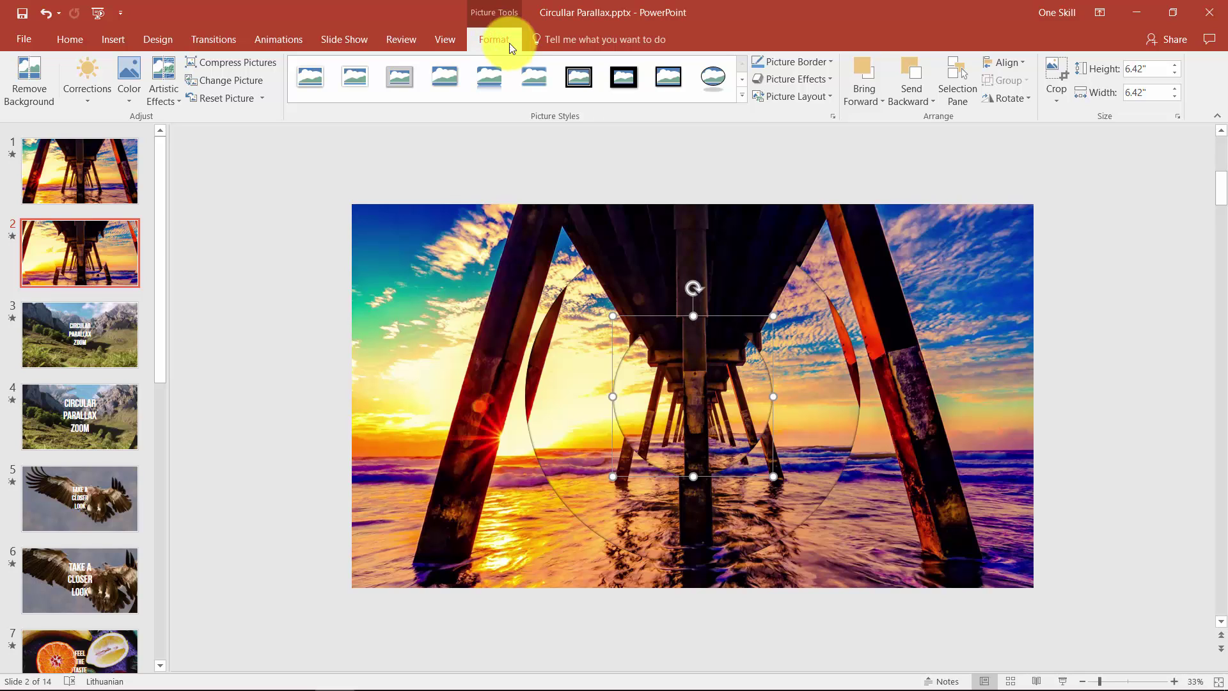
pyautogui.click(1056, 77)
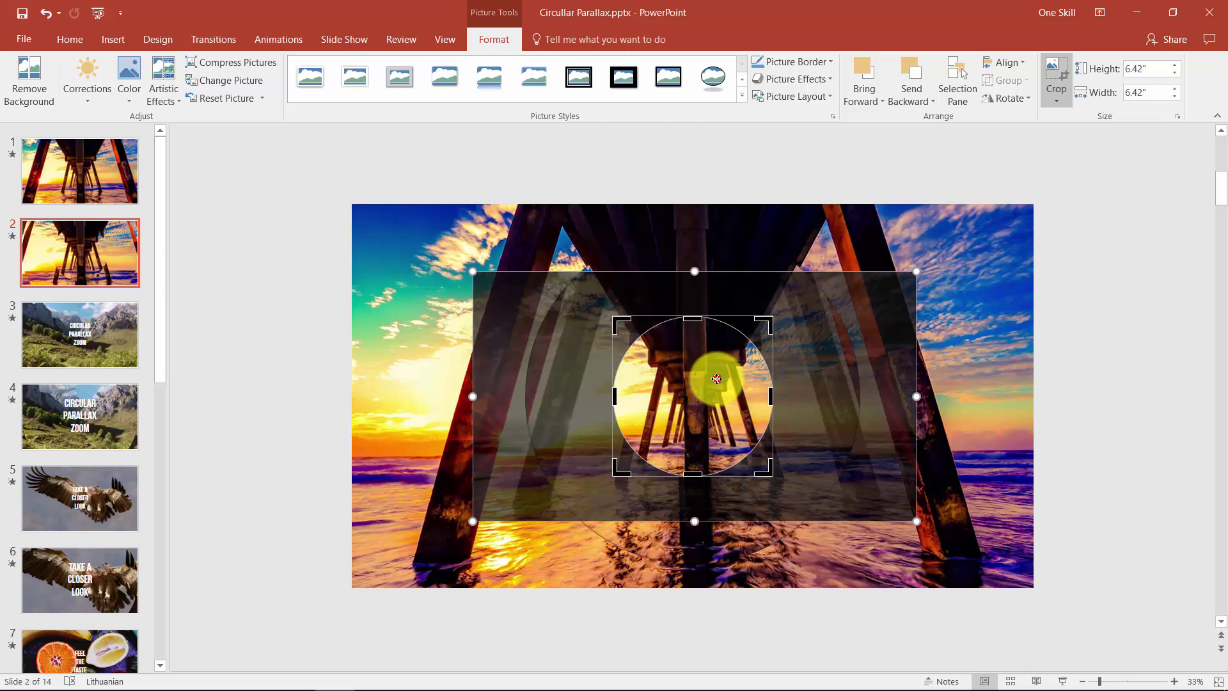
pyautogui.moveTo(717, 379)
pyautogui.mouseDown()
pyautogui.moveTo(693, 376)
pyautogui.moveTo(735, 382)
pyautogui.moveTo(699, 386)
pyautogui.mouseUp()
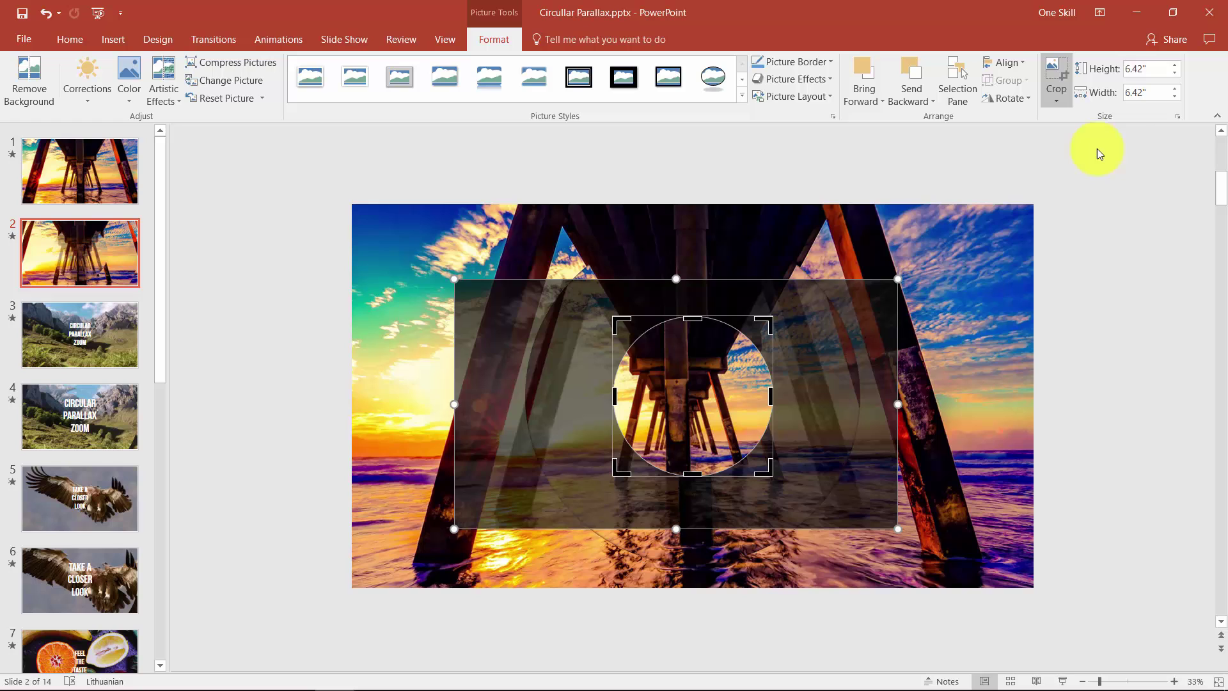
pyautogui.click(1055, 71)
pyautogui.click(91, 175)
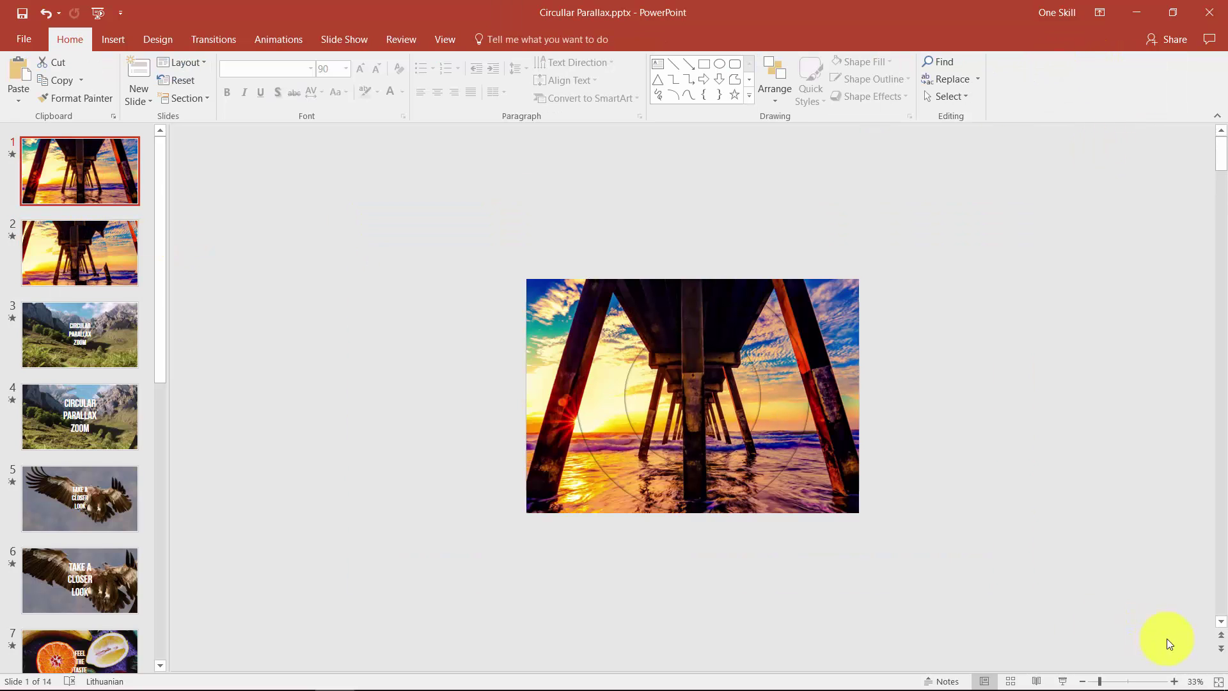
pyautogui.click(1064, 681)
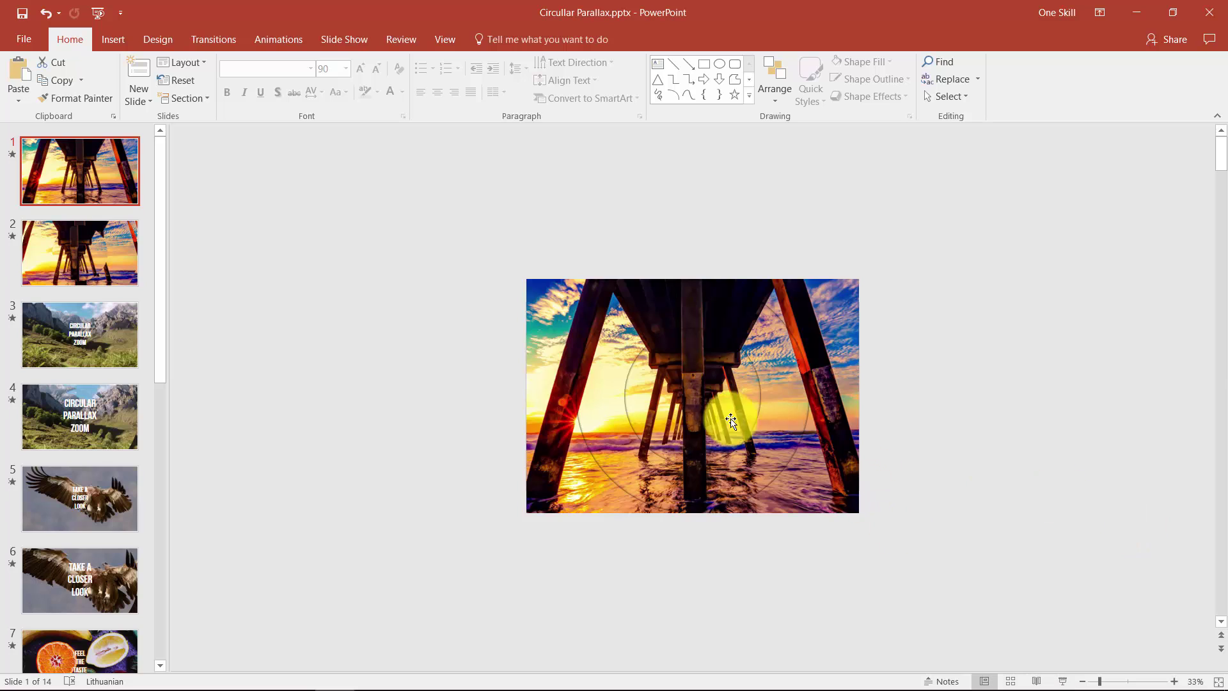
# Go to slide 3 and fit the whole slide to the window.
pyautogui.click(57, 333)
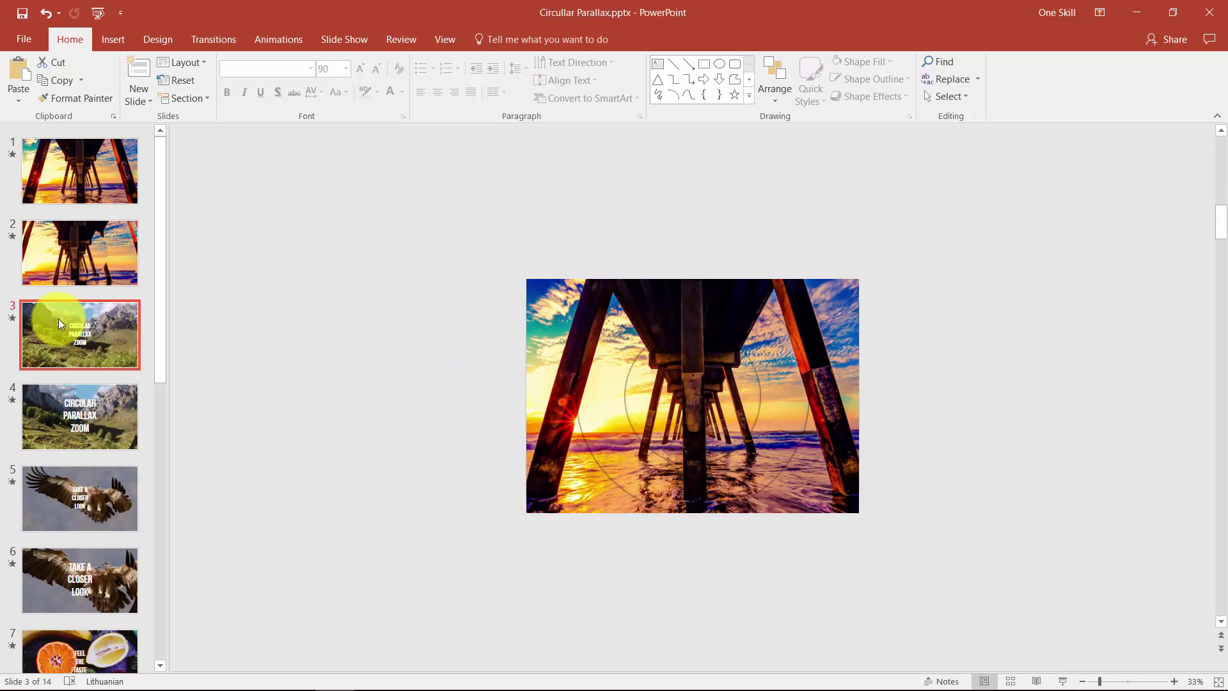
pyautogui.click(1218, 682)
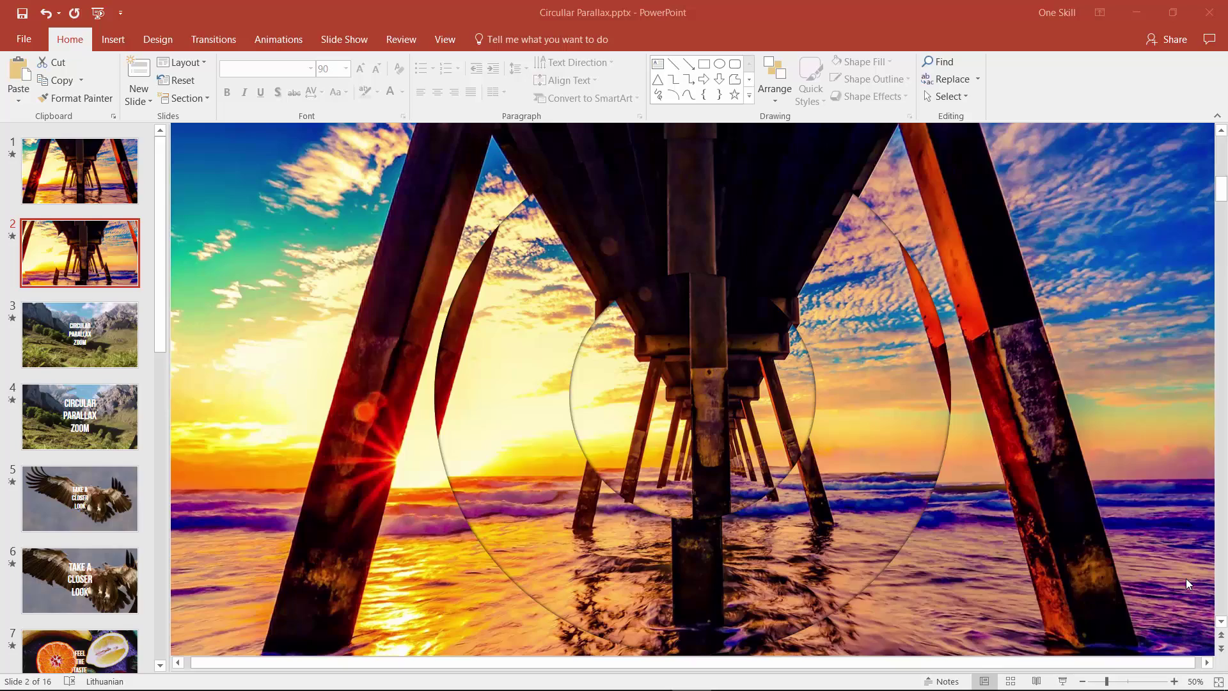
# Switch to Chrome, browse the Powerpoint Pro channel, and open your own channel.
pyautogui.press('super+Tab')
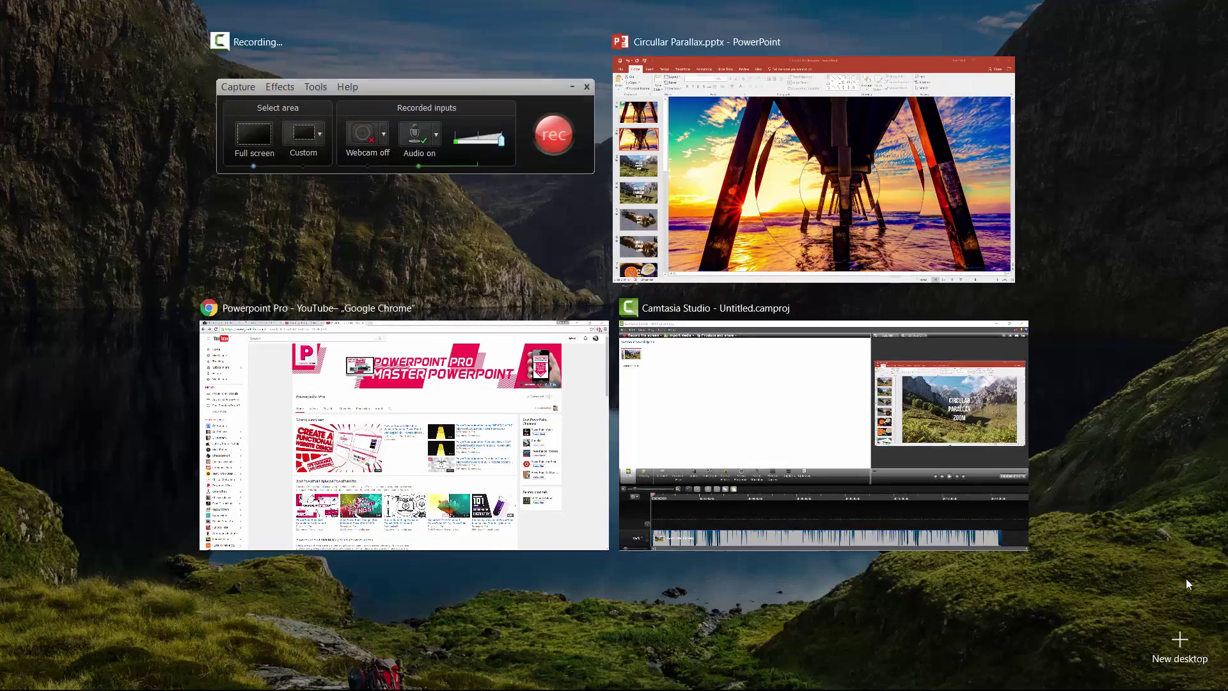
pyautogui.click(596, 476)
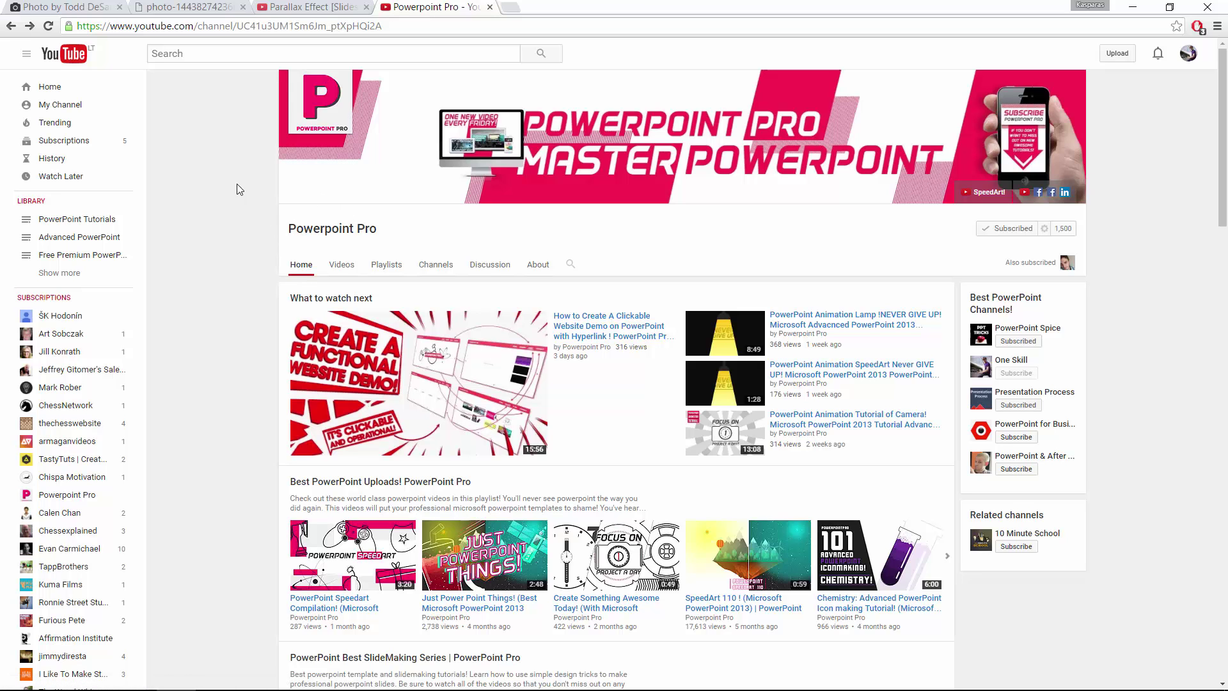
pyautogui.scroll(-12, 232, 211)
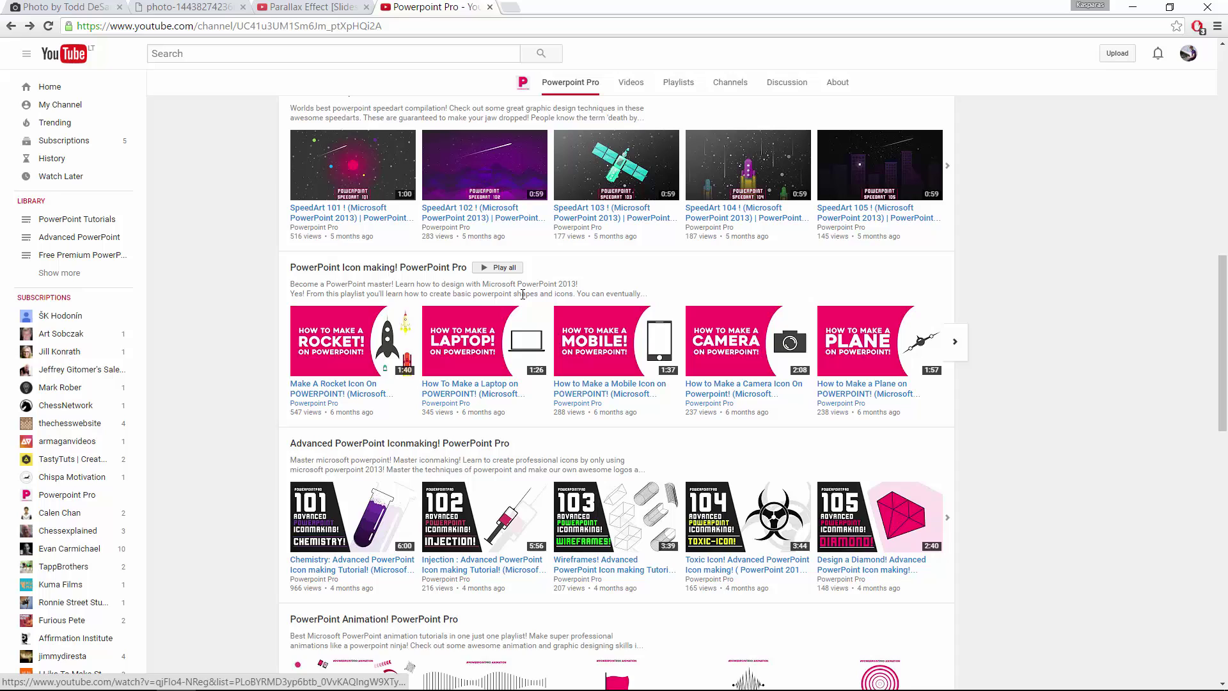
pyautogui.scroll(3, 492, 337)
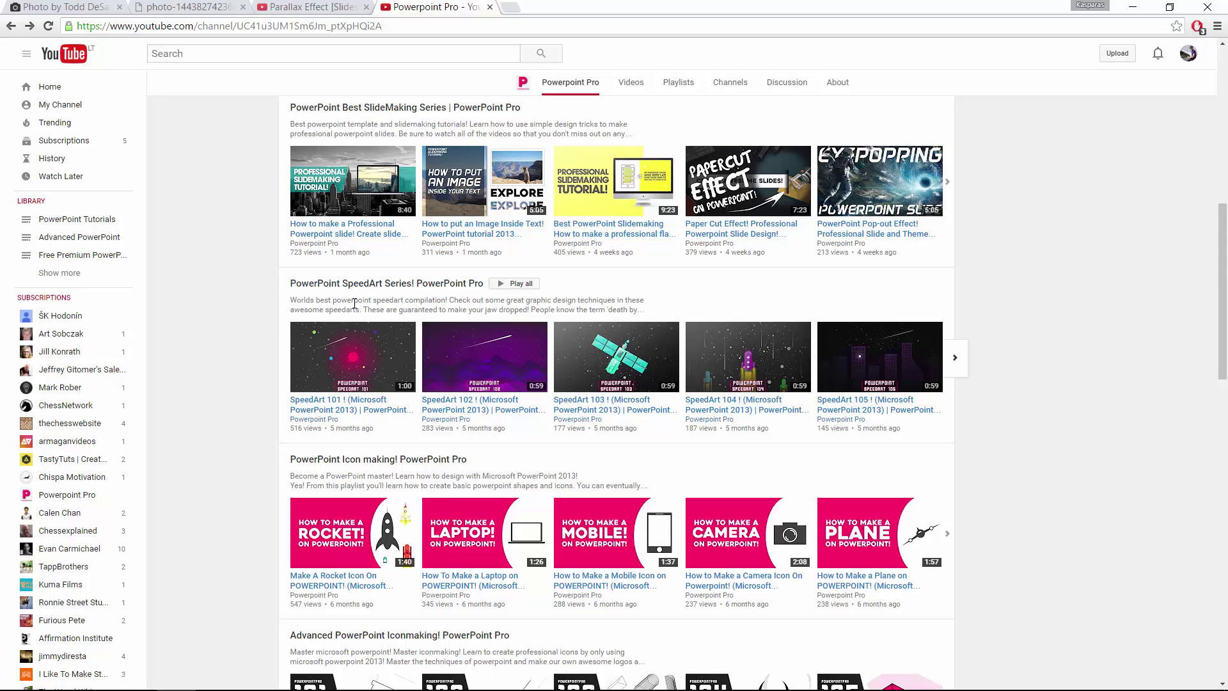
pyautogui.scroll(1, 280, 339)
pyautogui.scroll(3, 279, 339)
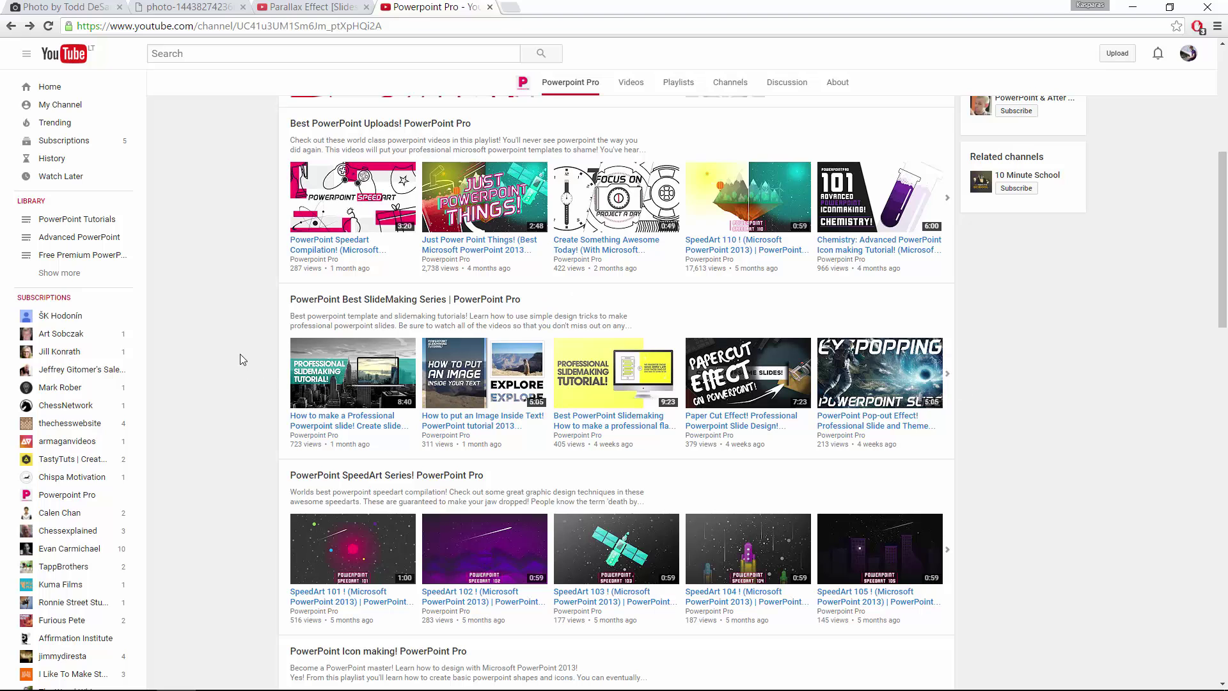
pyautogui.scroll(5, 233, 348)
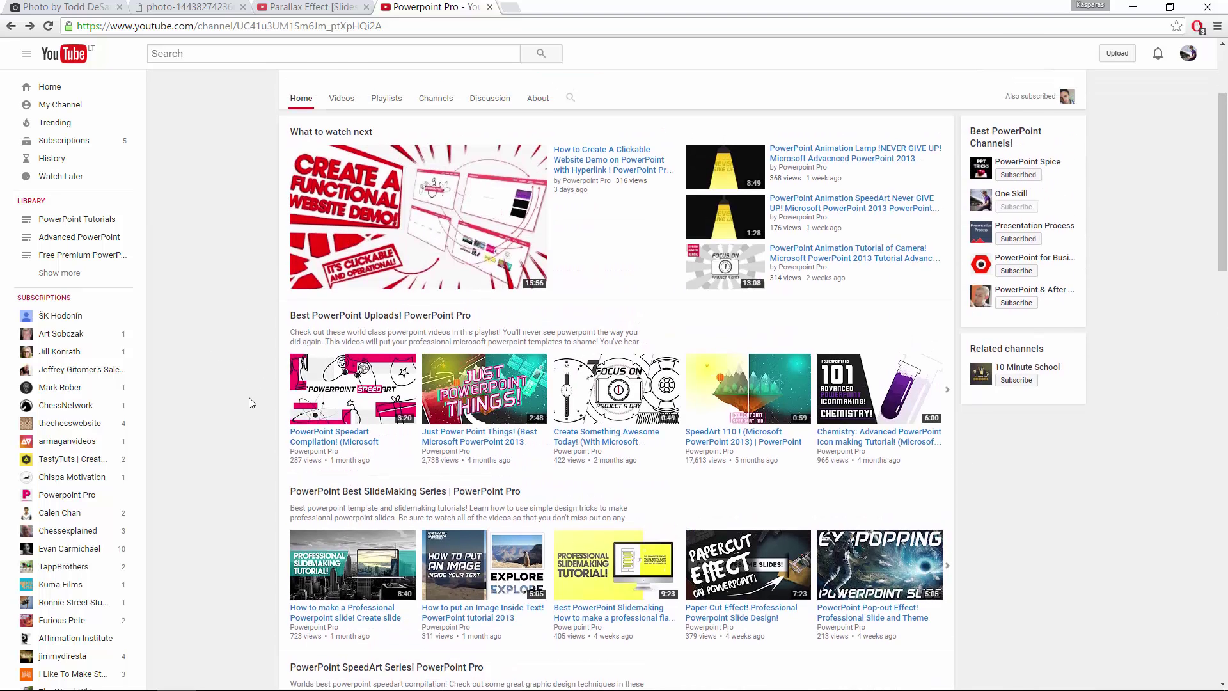
pyautogui.scroll(1, 261, 393)
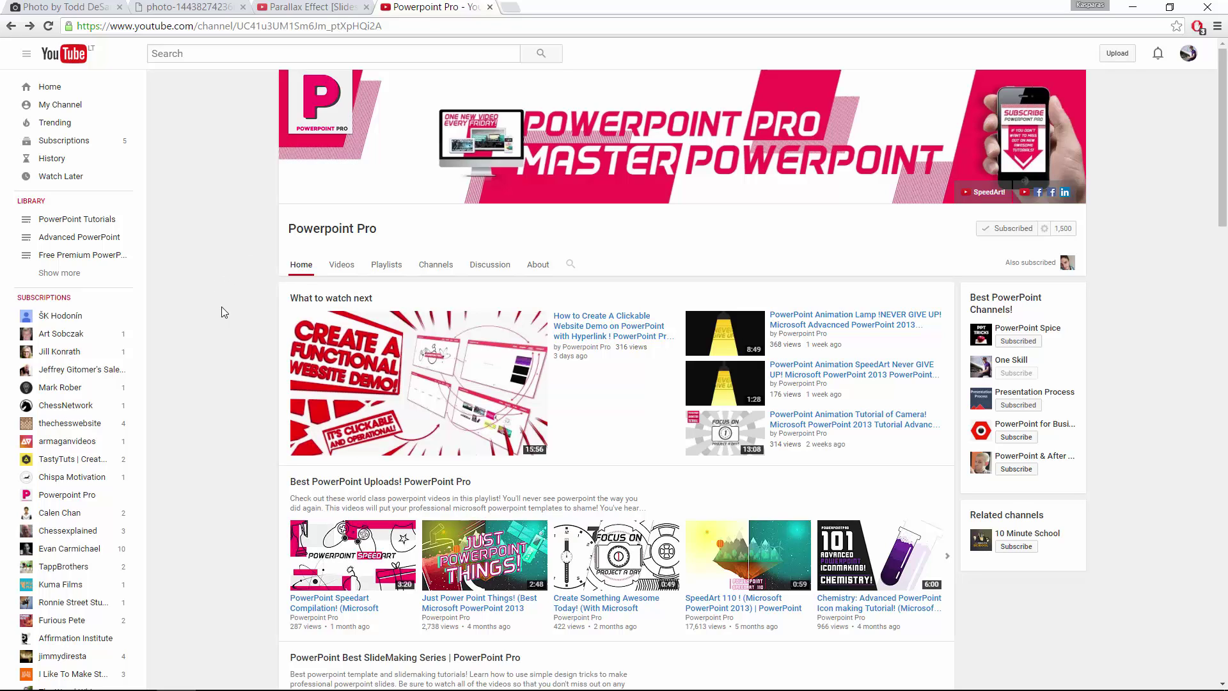
pyautogui.click(78, 108)
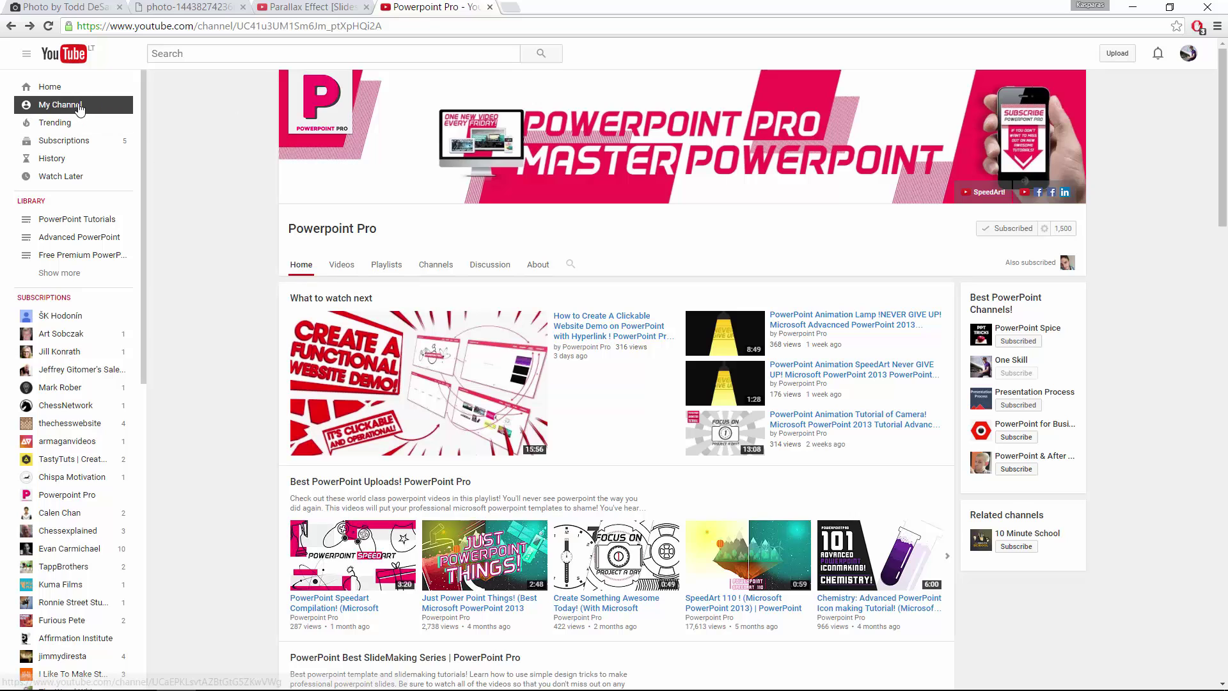